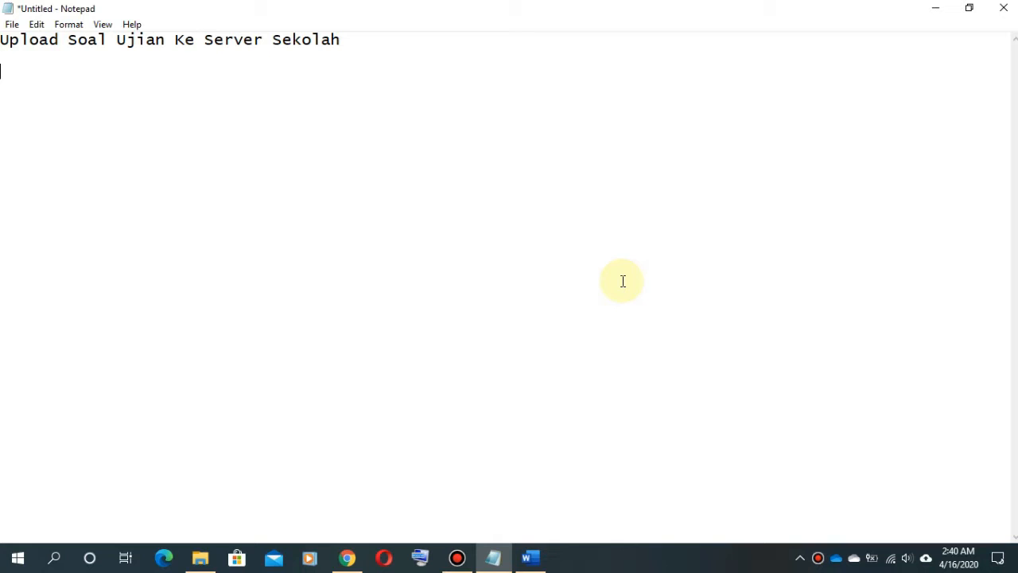
# Add the lines "Fast File Renamer" and "Lightshot" below the note's title, separated by a blank line, and highlight them briefly.
pyautogui.write('Fast File Renamer  Lightshot')
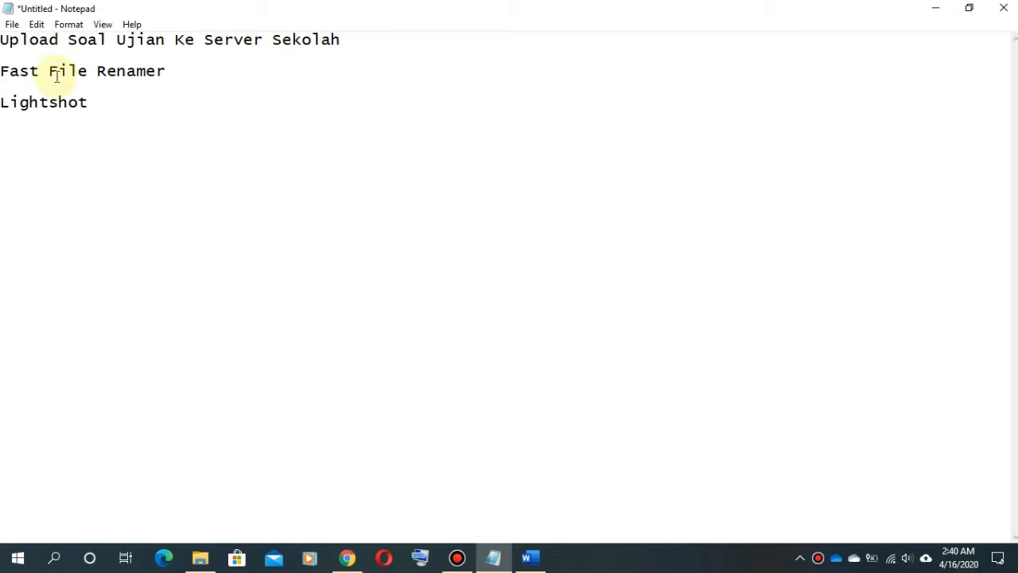
pyautogui.moveTo(99, 105); pyautogui.dragTo(2, 54)
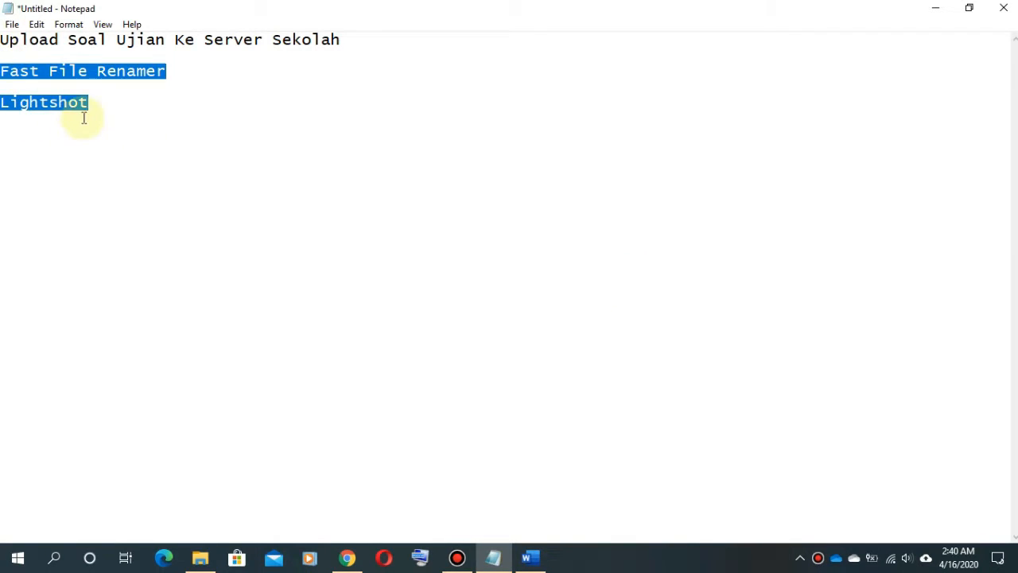
pyautogui.moveTo(109, 104); pyautogui.dragTo(2, 71)
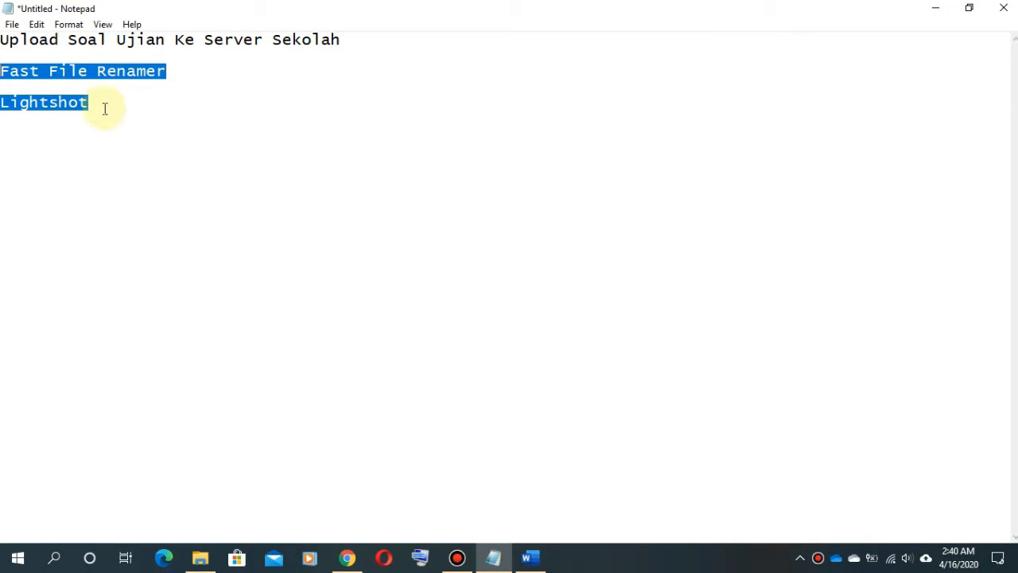
pyautogui.moveTo(103, 107); pyautogui.dragTo(3, 71)
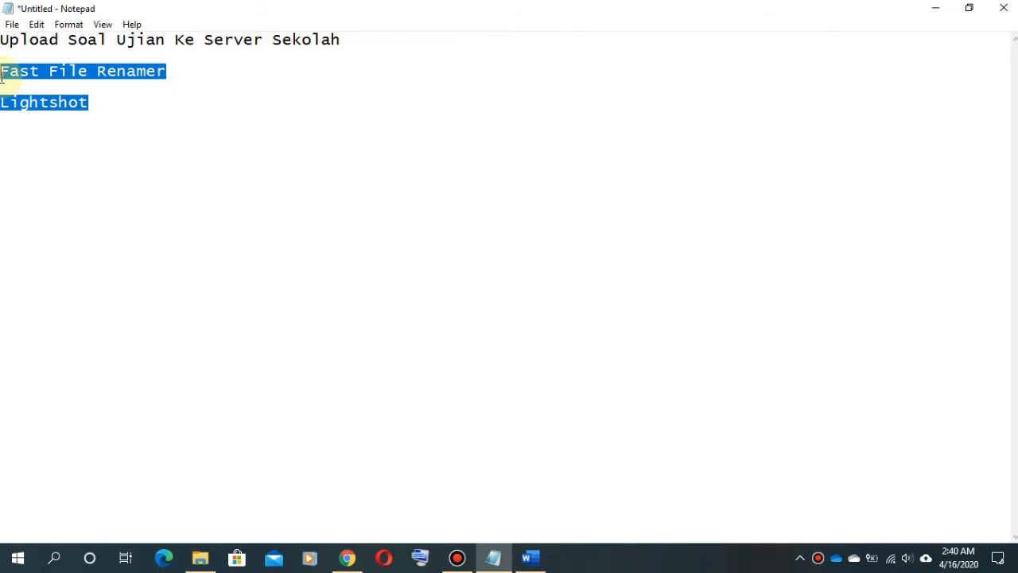
pyautogui.click(184, 110)
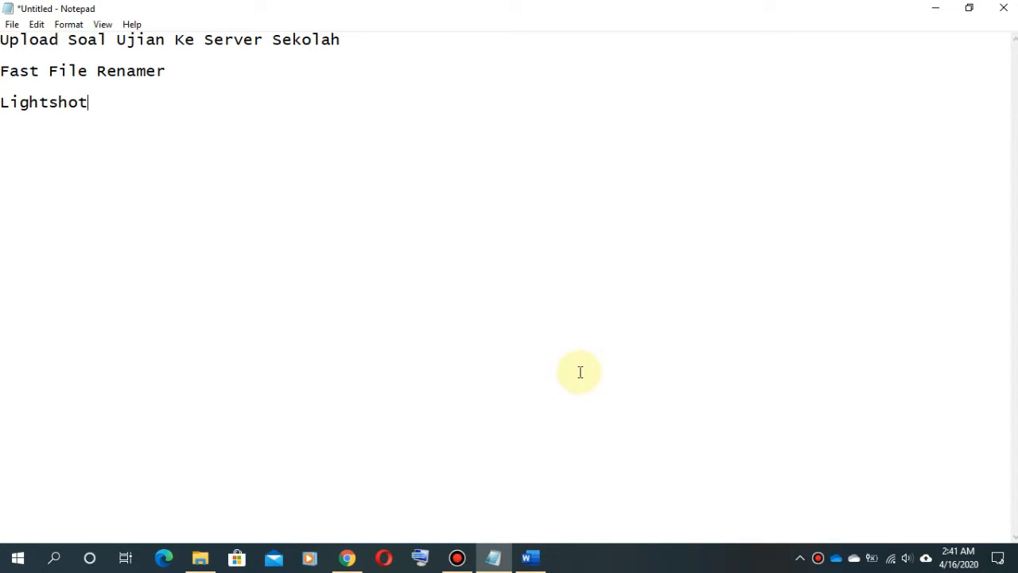
# Switch to the Bahasa Indonesia Paket 1 document in Word and highlight the whole of question 1 with its answer options.
pyautogui.click(531, 558)
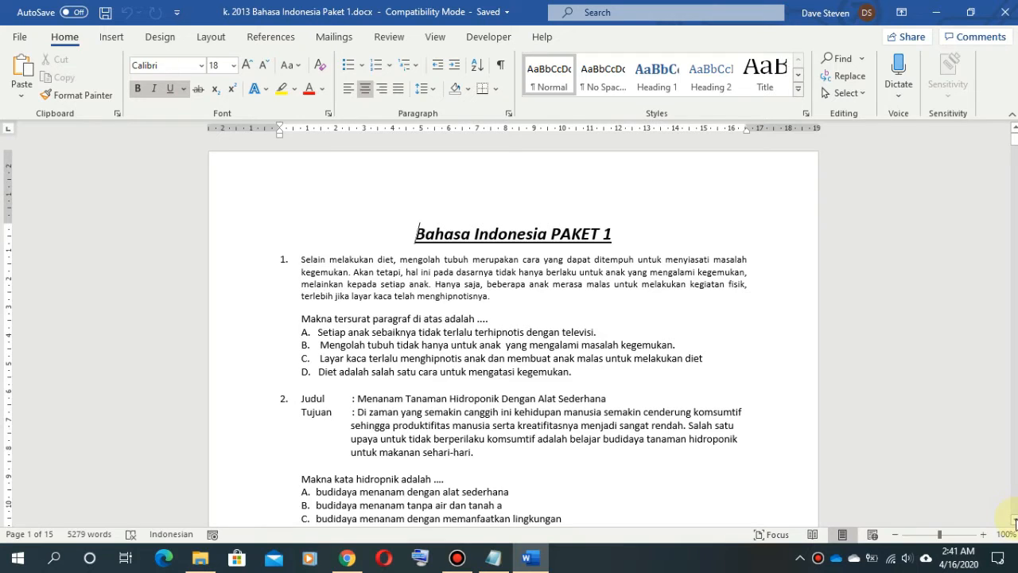
pyautogui.scroll(-1, 1014, 519)
pyautogui.scroll(-1, 1015, 521)
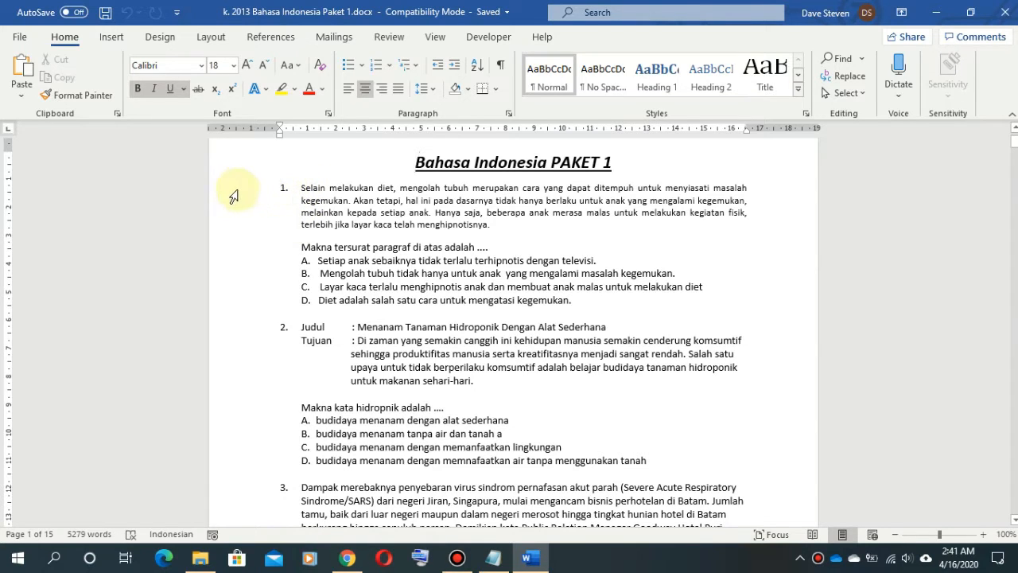
pyautogui.moveTo(233, 196); pyautogui.dragTo(243, 302)
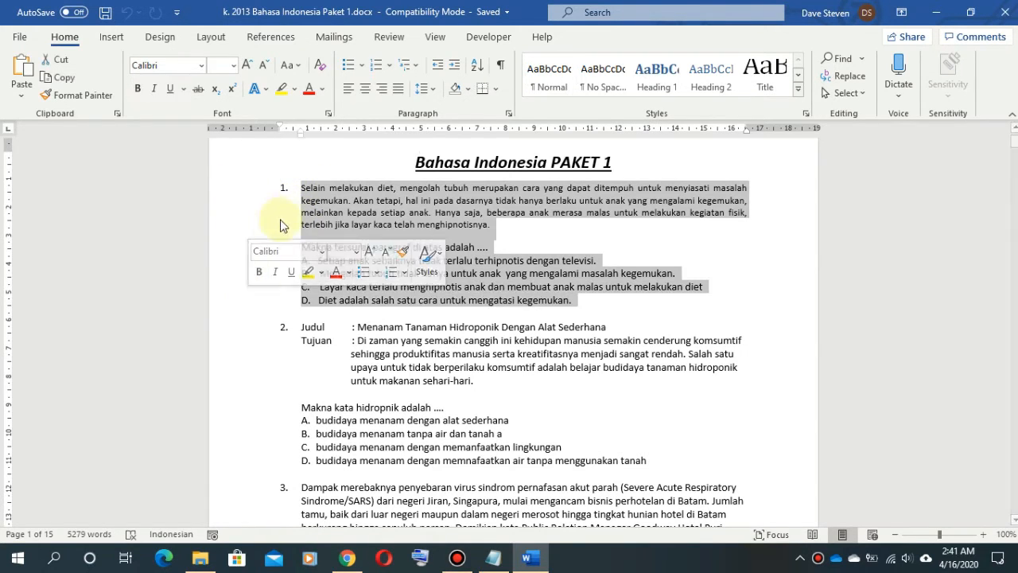
pyautogui.click(269, 191)
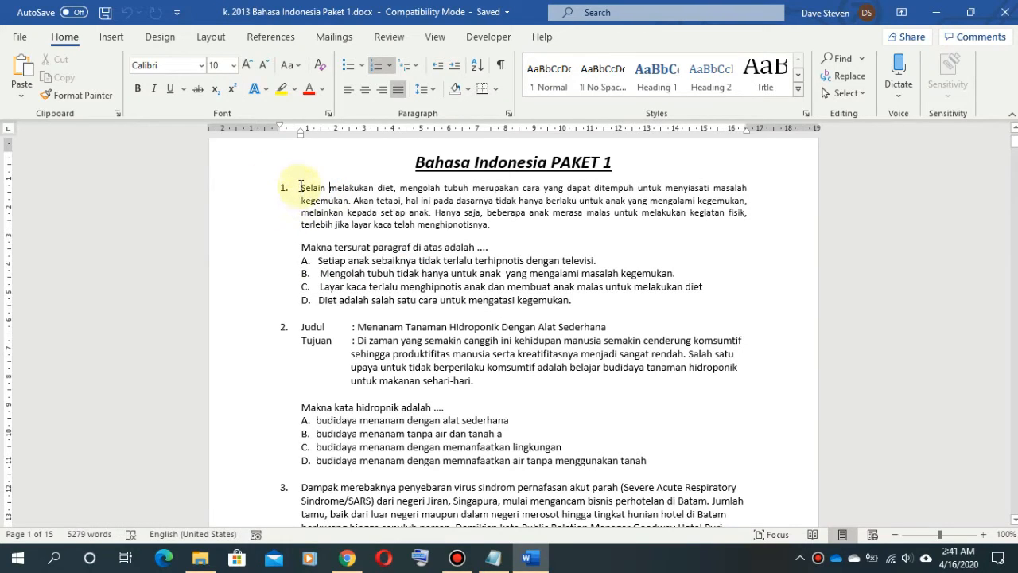
# Examine how question 1's passage and prompt are separated from answer options A to D by highlighting each part.
pyautogui.moveTo(300, 187); pyautogui.dragTo(488, 256)
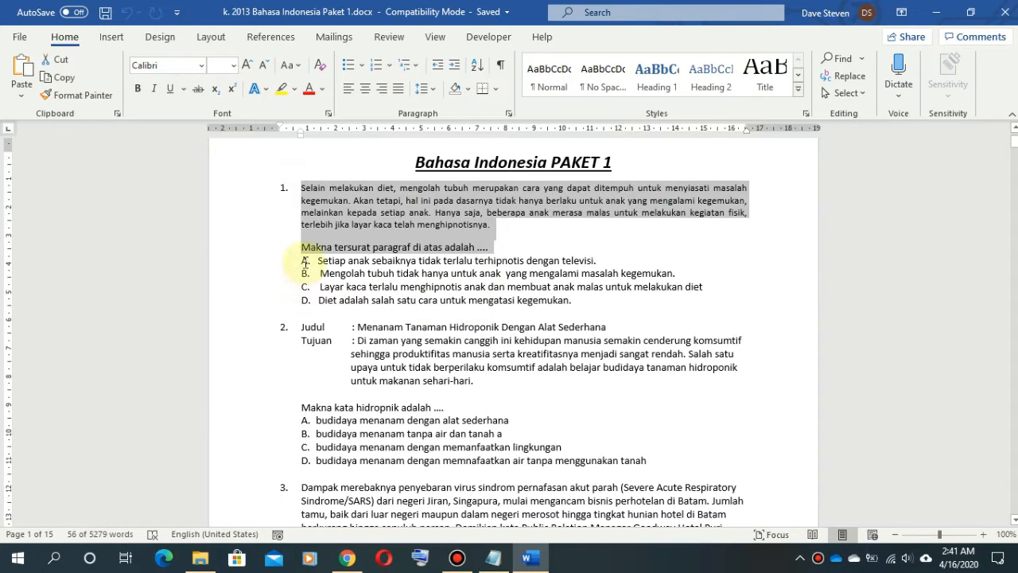
pyautogui.moveTo(303, 261); pyautogui.dragTo(602, 304)
pyautogui.click(301, 189)
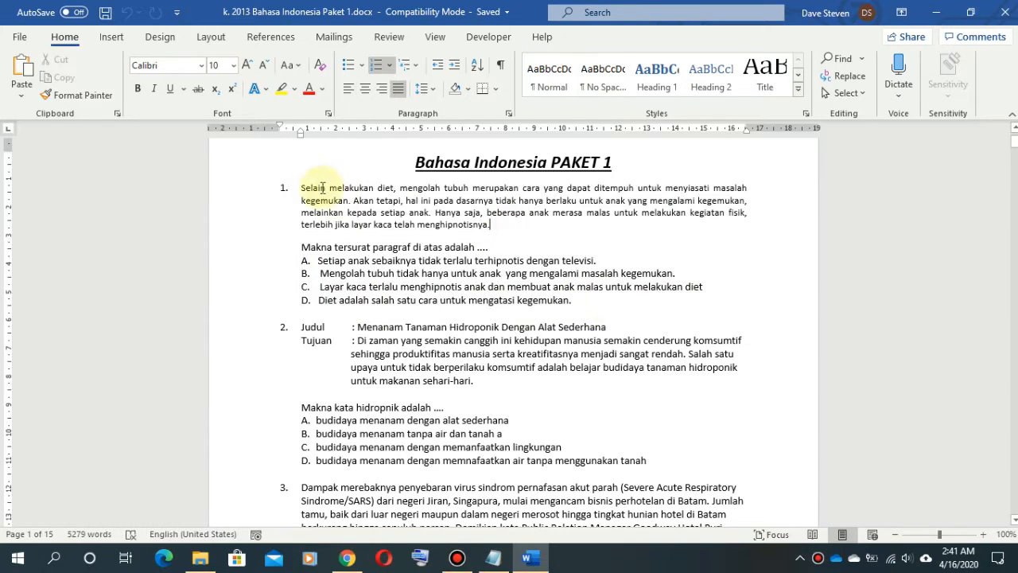
pyautogui.moveTo(301, 191); pyautogui.dragTo(490, 247)
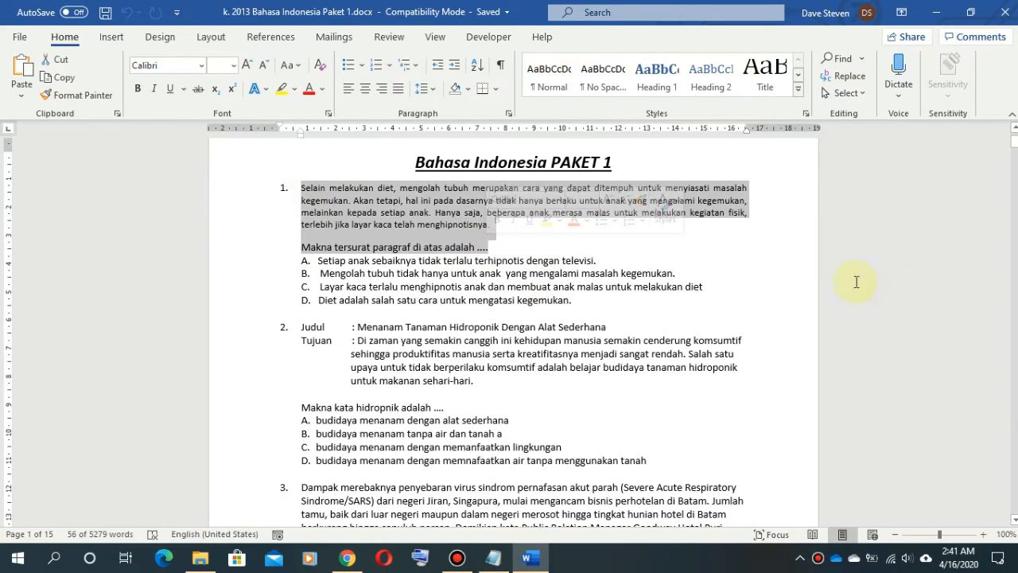
pyautogui.click(299, 188)
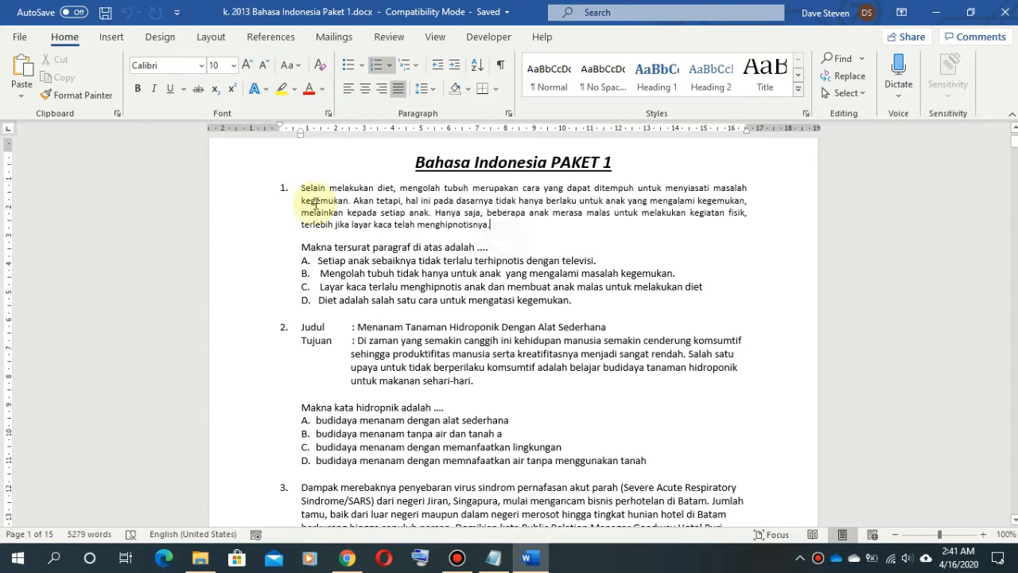
pyautogui.moveTo(303, 186); pyautogui.dragTo(485, 246)
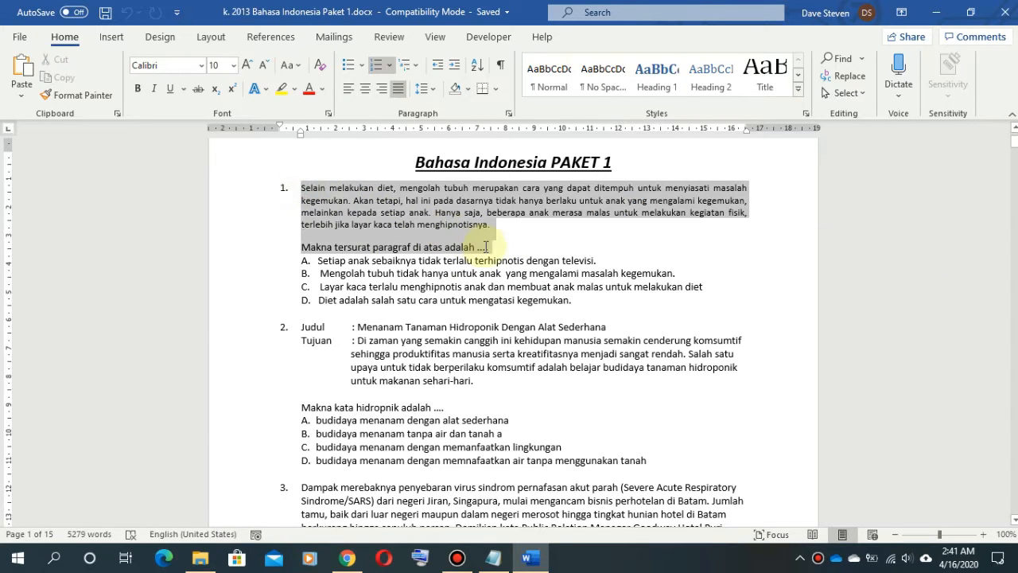
pyautogui.click(301, 188)
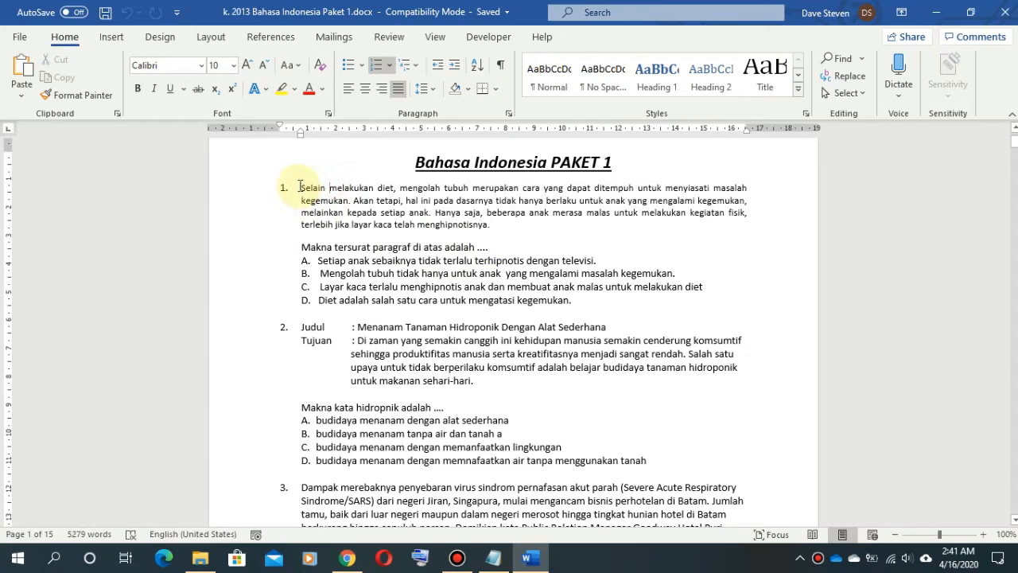
pyautogui.moveTo(299, 187); pyautogui.dragTo(487, 248)
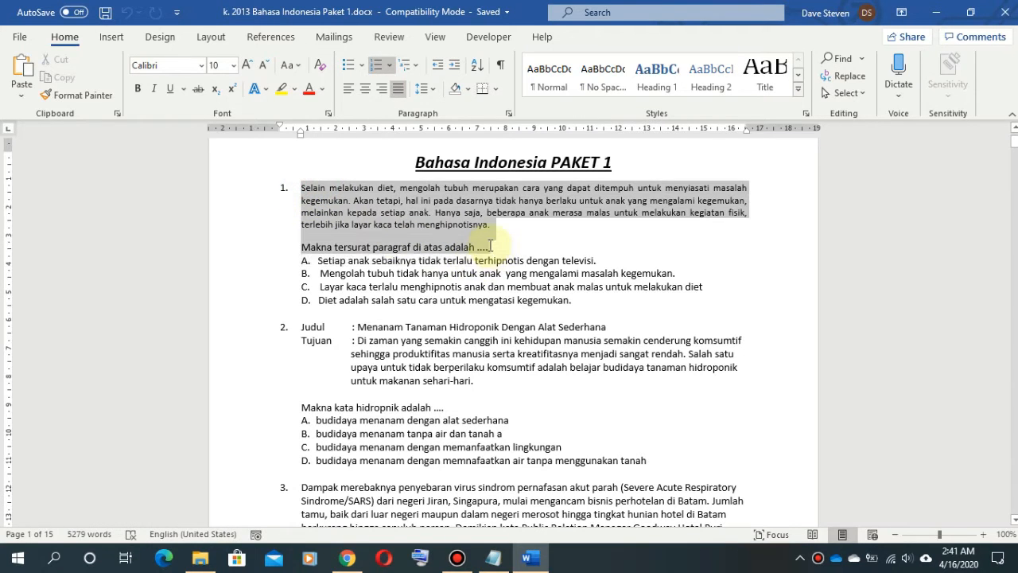
pyautogui.click(451, 326)
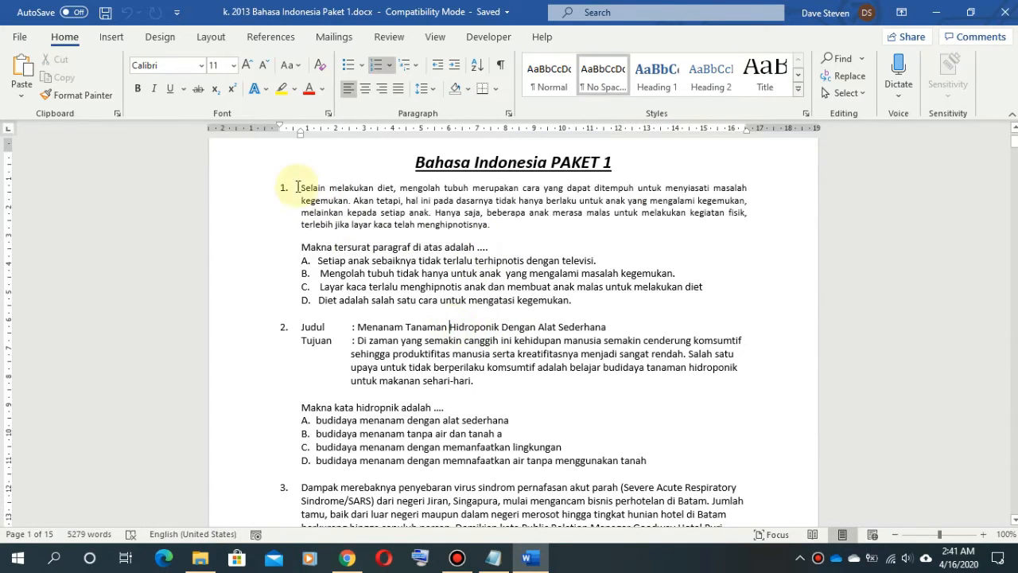
pyautogui.moveTo(299, 187); pyautogui.dragTo(493, 244)
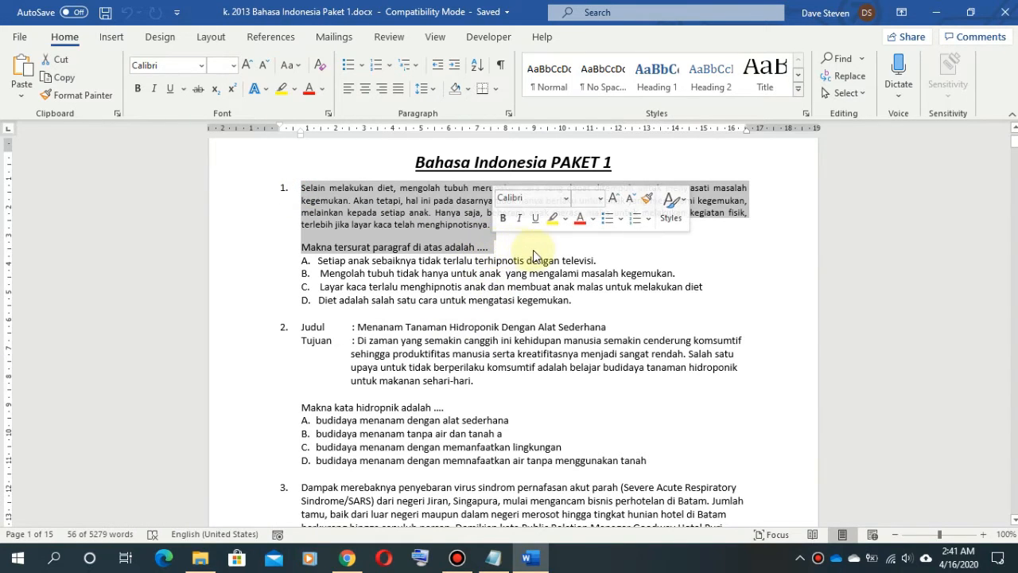
pyautogui.click(535, 256)
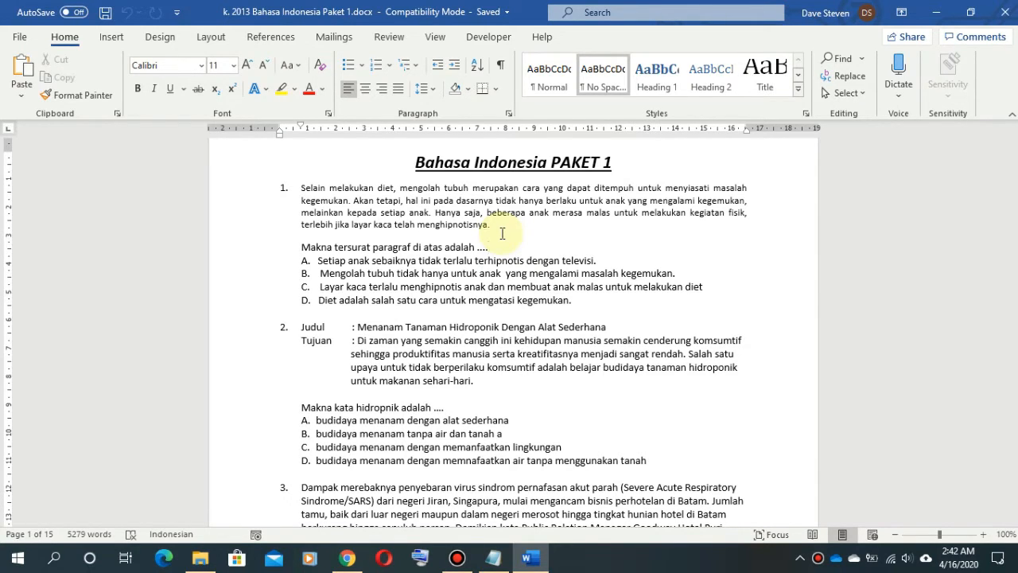
pyautogui.press('Print')
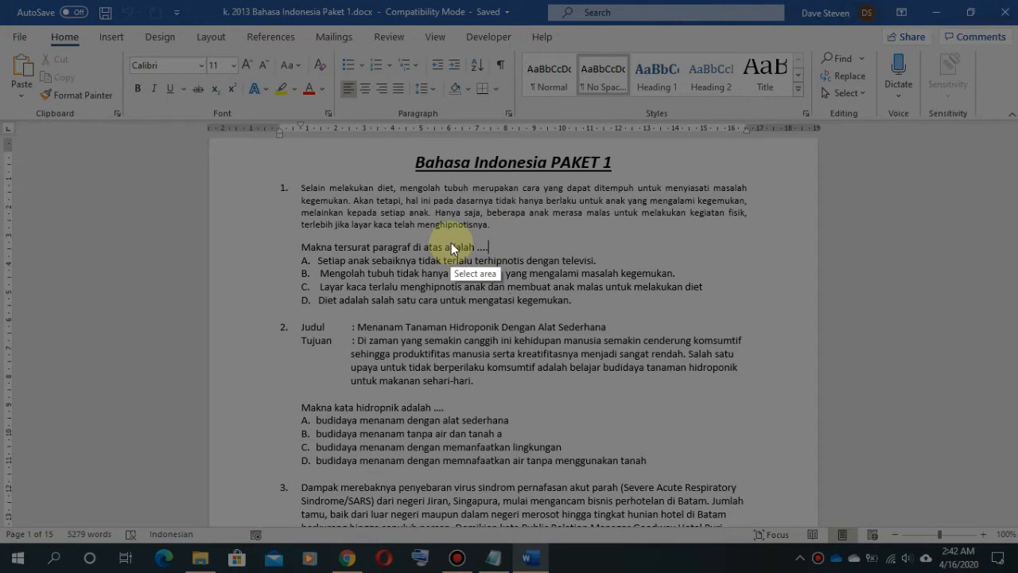
pyautogui.press('Escape')
pyautogui.click(559, 427)
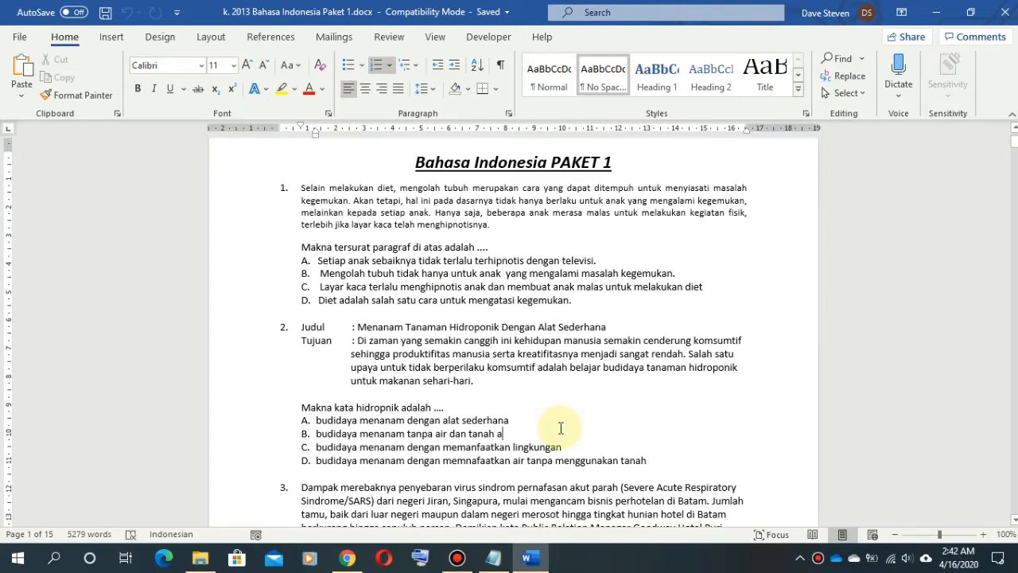
# Capture question 1's passage and prompt without the answer options, about 607×98 px, and save it as Screenshot_1.png in the Lightshot folder.
pyautogui.press('Print')
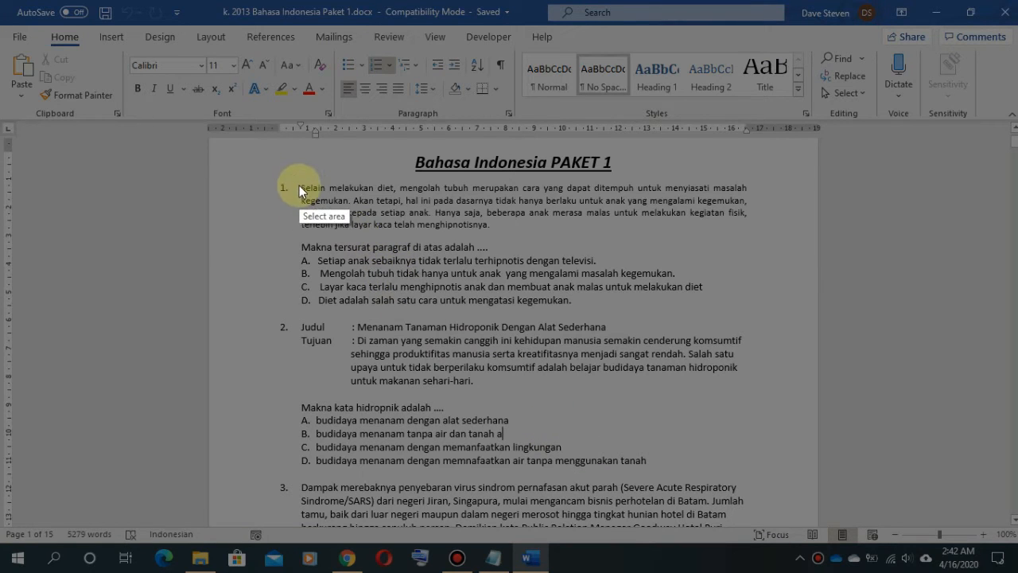
pyautogui.moveTo(297, 181); pyautogui.dragTo(750, 254)
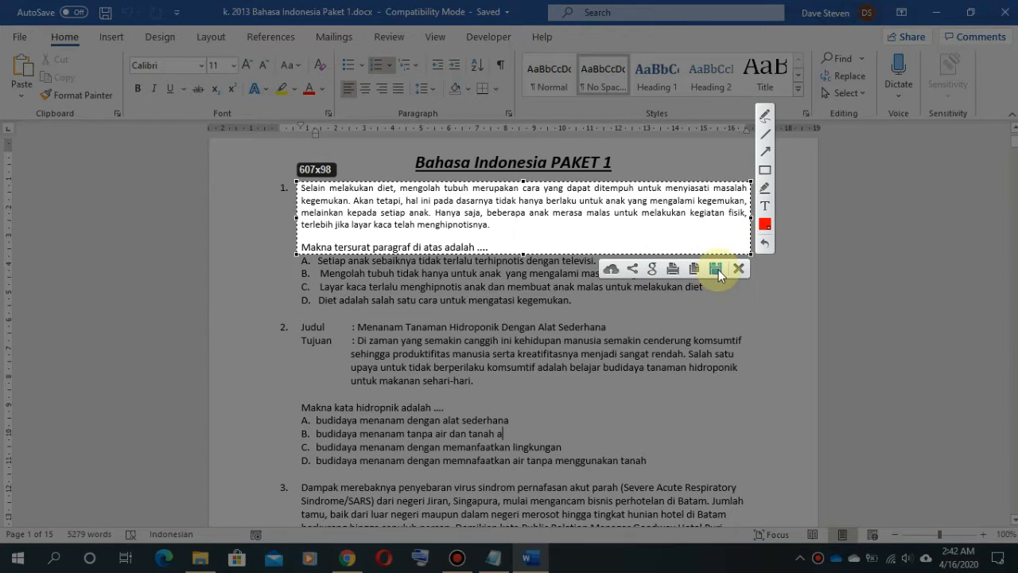
pyautogui.click(716, 270)
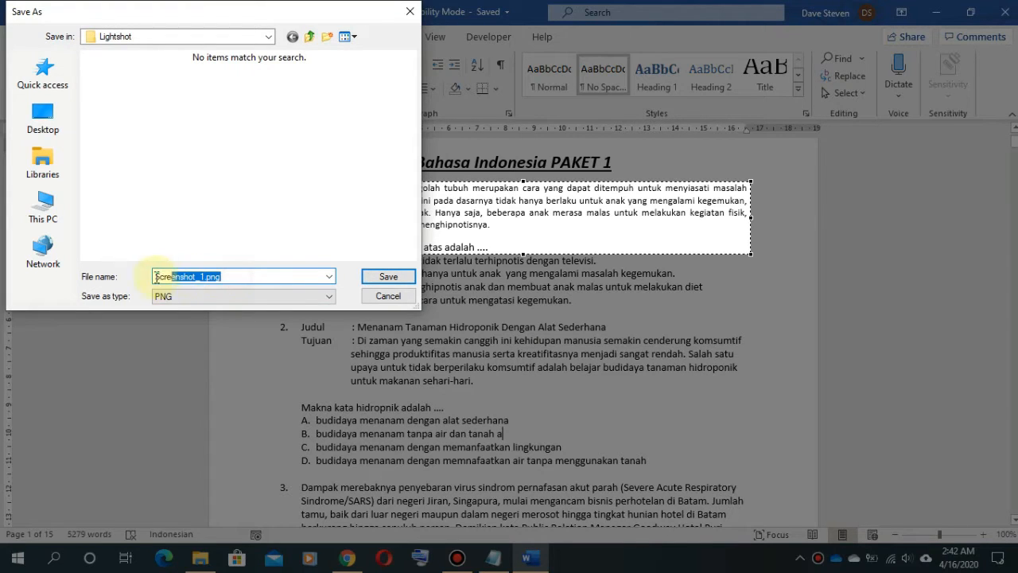
pyautogui.click(250, 273)
pyautogui.moveTo(250, 273); pyautogui.dragTo(145, 271)
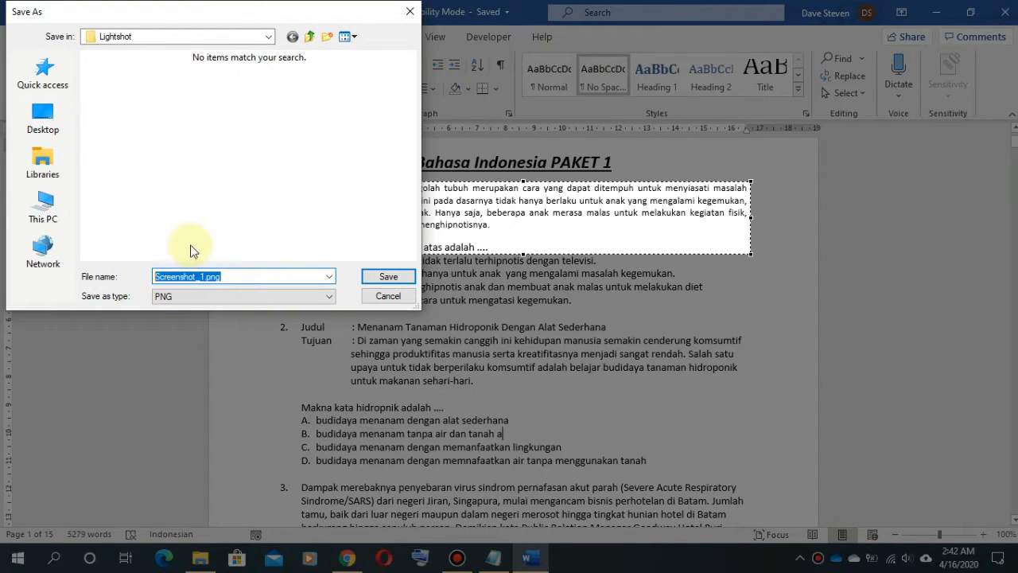
pyautogui.click(263, 300)
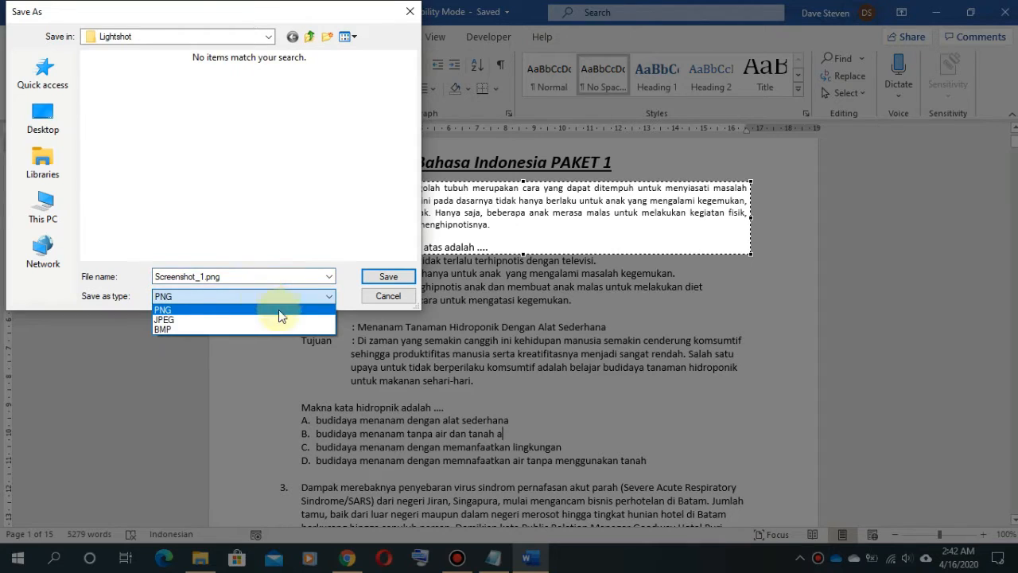
pyautogui.click(204, 202)
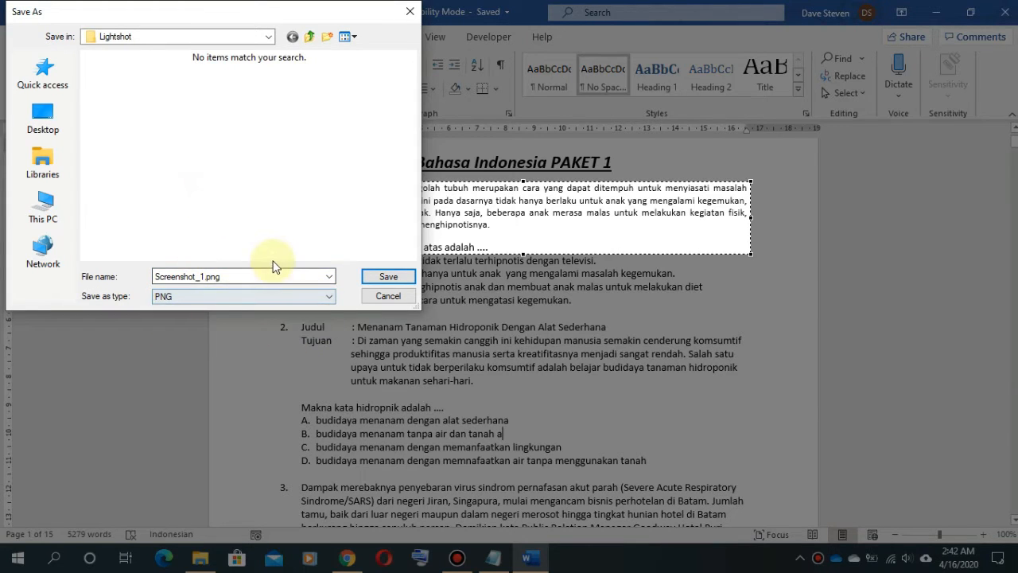
pyautogui.click(389, 278)
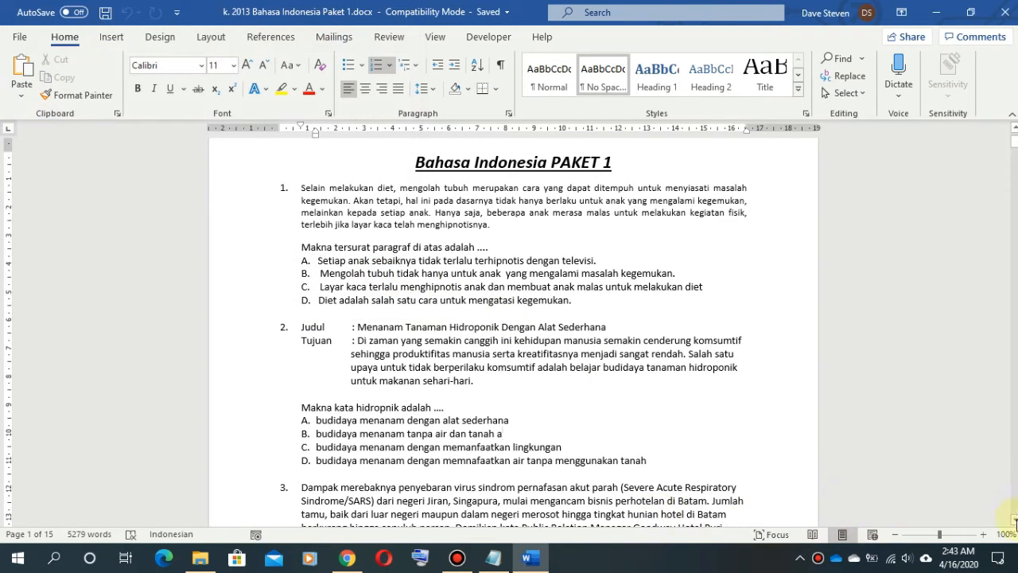
# Capture question 2's text and prompt without the answer options, about 599×127 px, and save the image under the suggested name.
pyautogui.scroll(-2, 1015, 521)
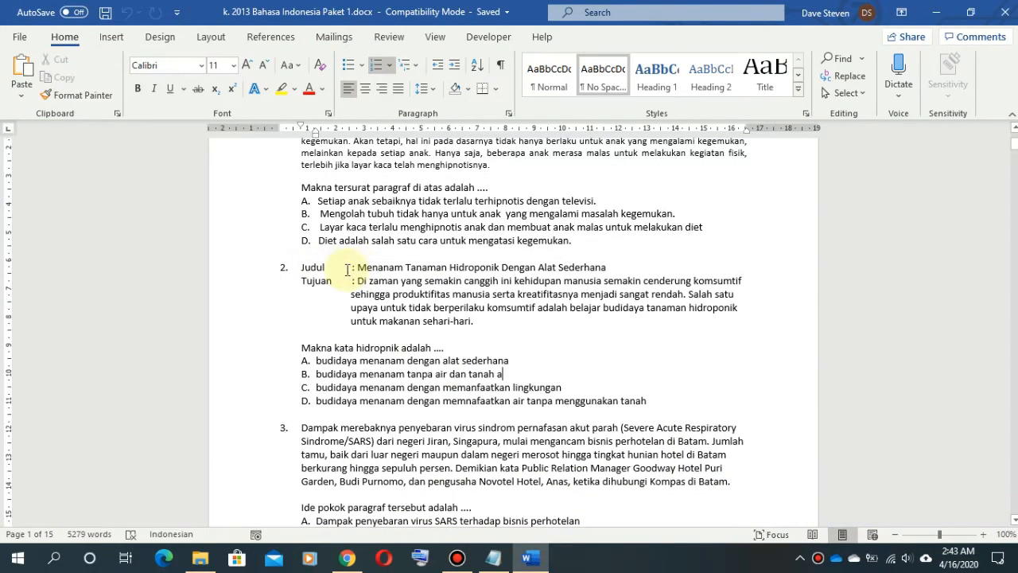
pyautogui.press('Print')
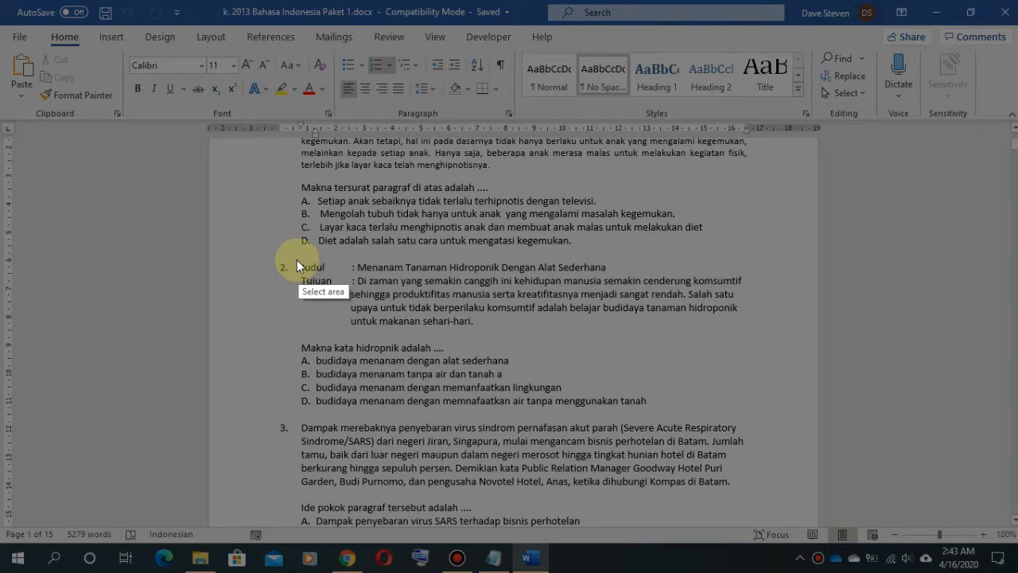
pyautogui.moveTo(297, 259); pyautogui.dragTo(745, 356)
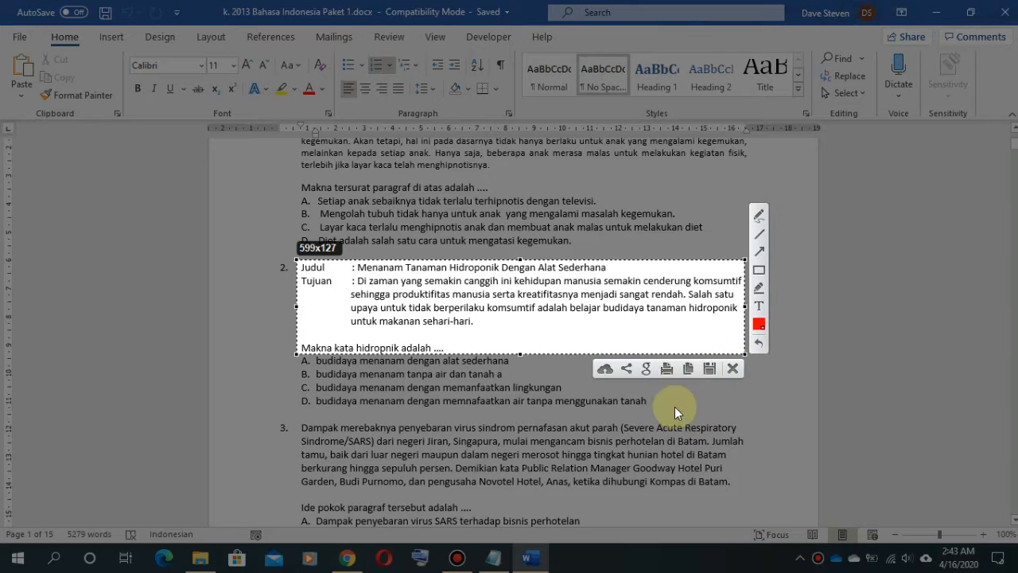
pyautogui.click(707, 368)
pyautogui.click(393, 279)
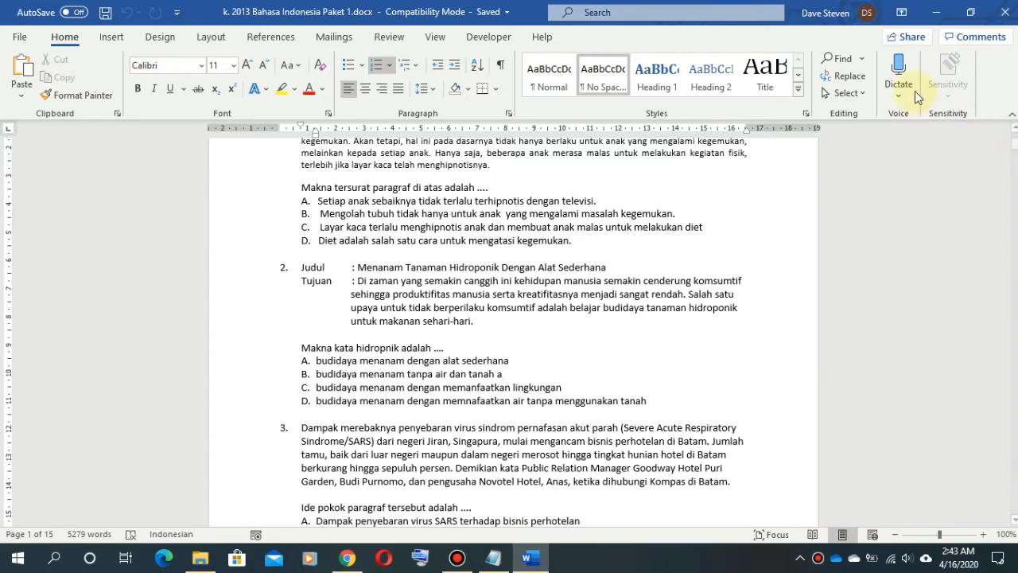
# Minimize the Word and Notepad windows and launch Fast File Renamer.
pyautogui.click(937, 11)
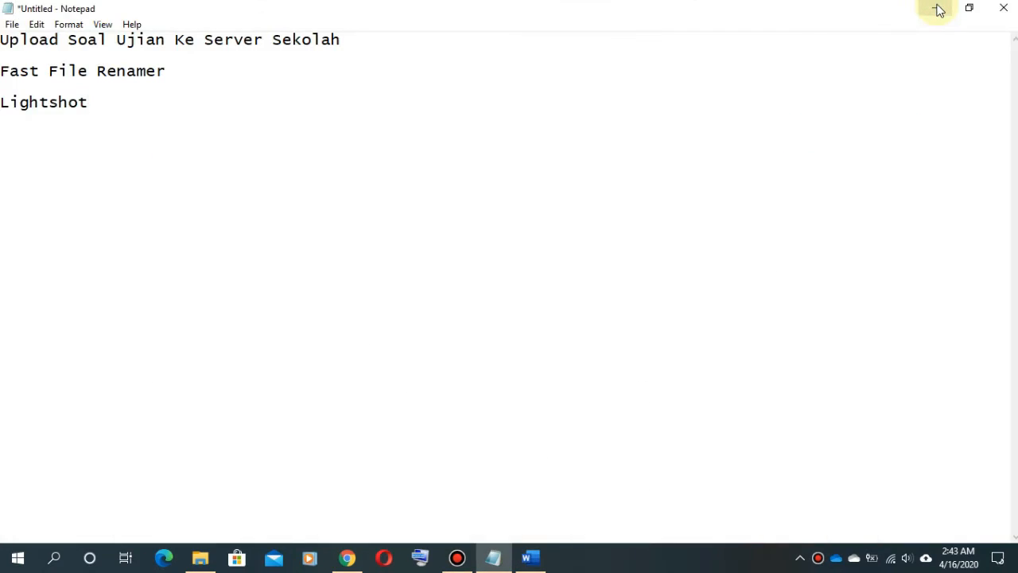
pyautogui.click(937, 10)
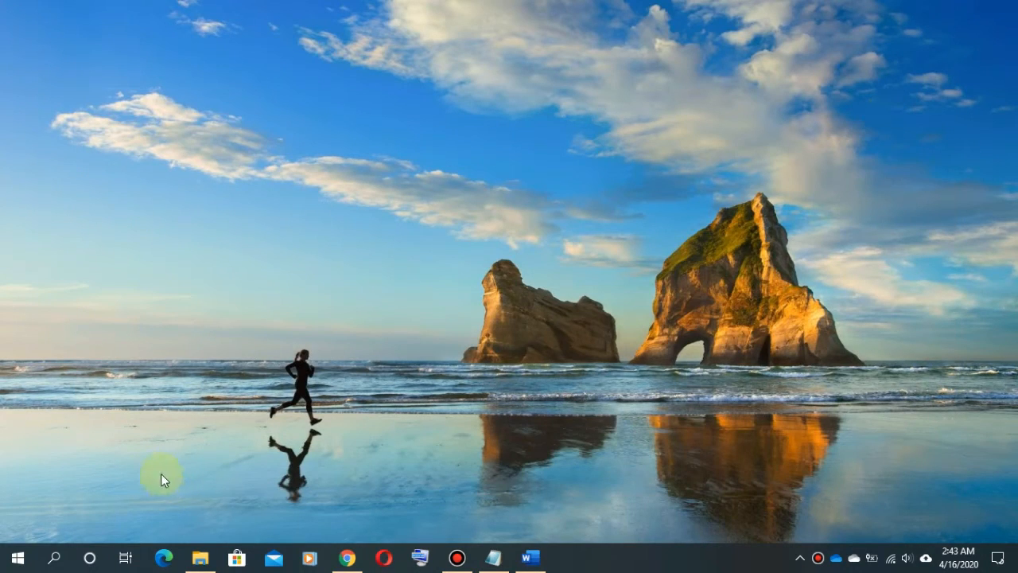
pyautogui.click(13, 562)
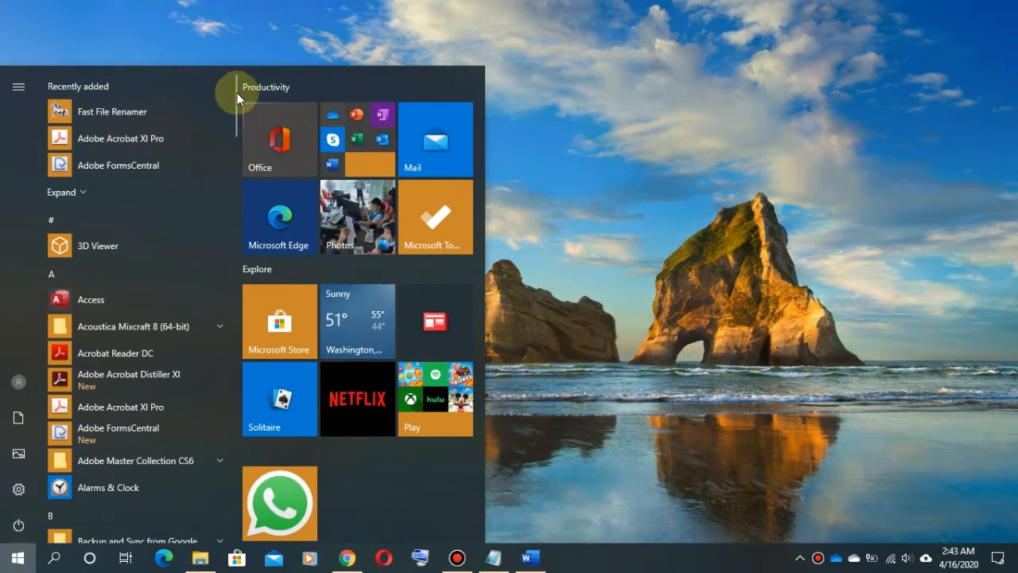
pyautogui.moveTo(237, 93); pyautogui.dragTo(239, 214)
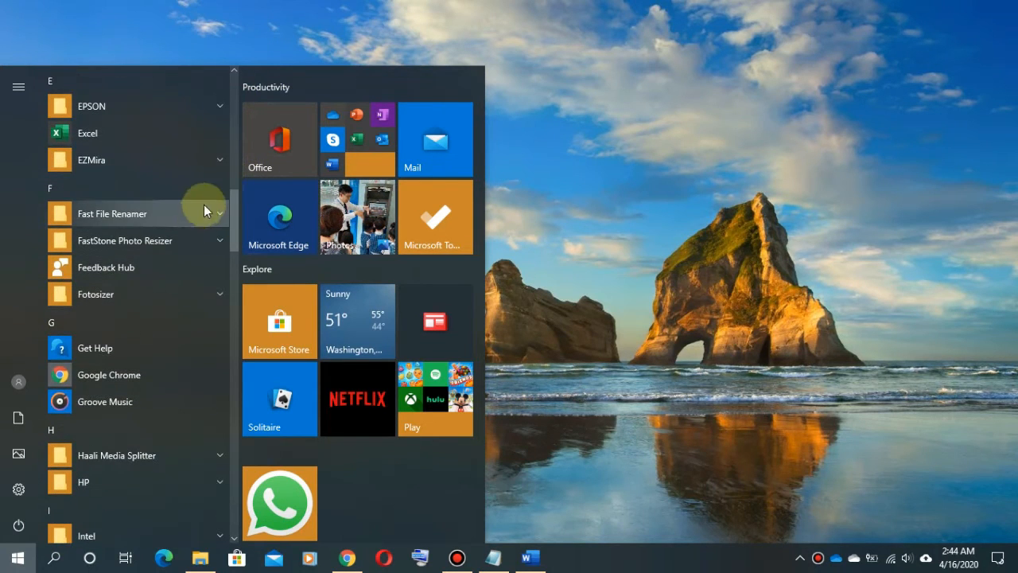
pyautogui.click(205, 216)
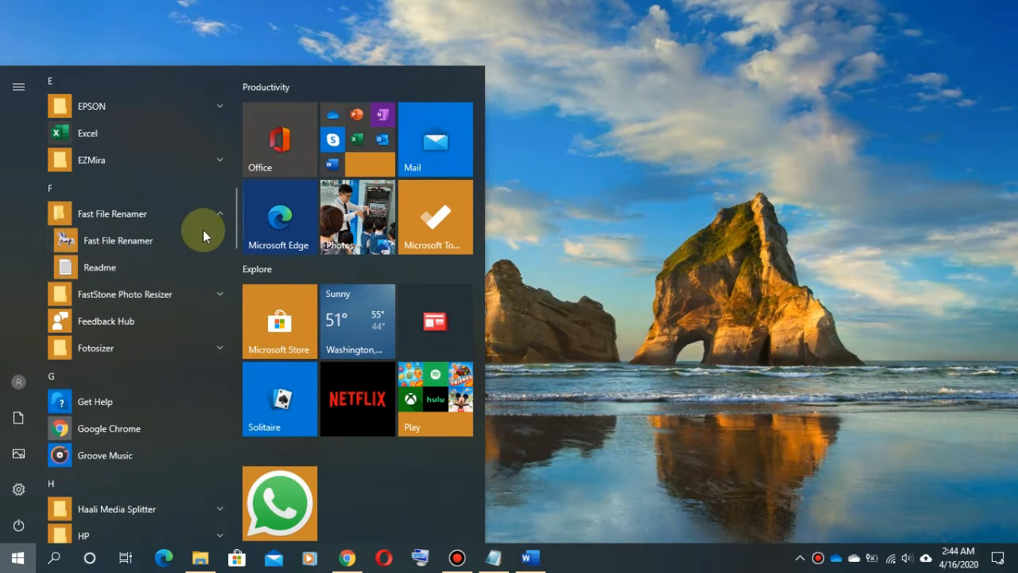
pyautogui.click(90, 238)
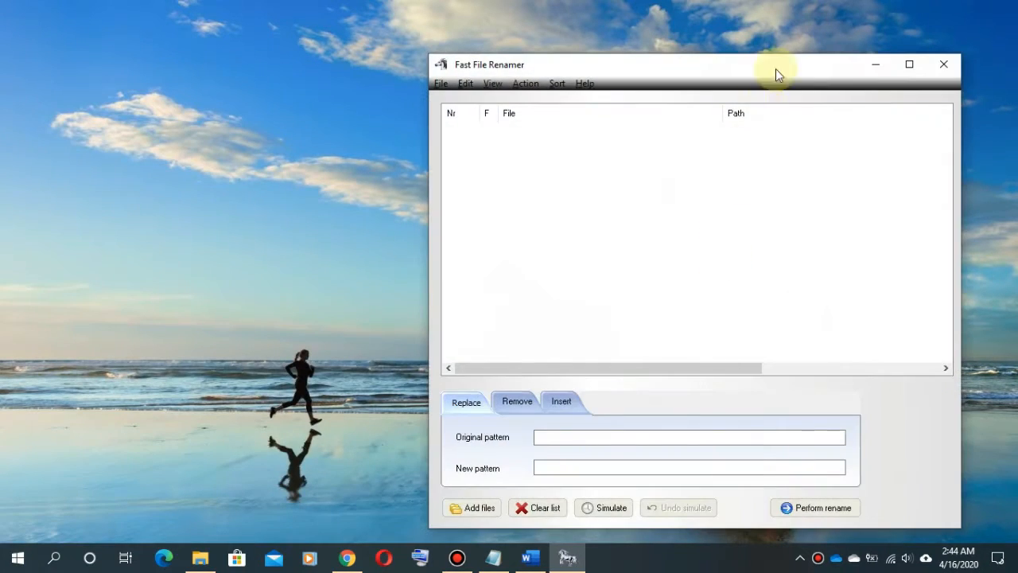
pyautogui.moveTo(776, 70); pyautogui.dragTo(776, 54)
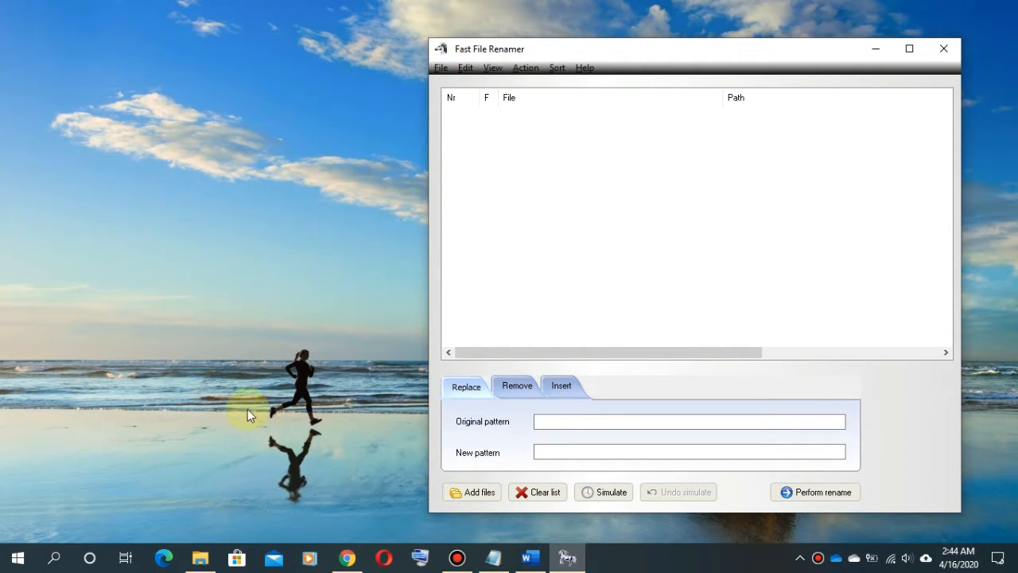
# Switch to File Explorer and open the Lightshot folder inside Documents to review the two saved screenshots.
pyautogui.click(200, 557)
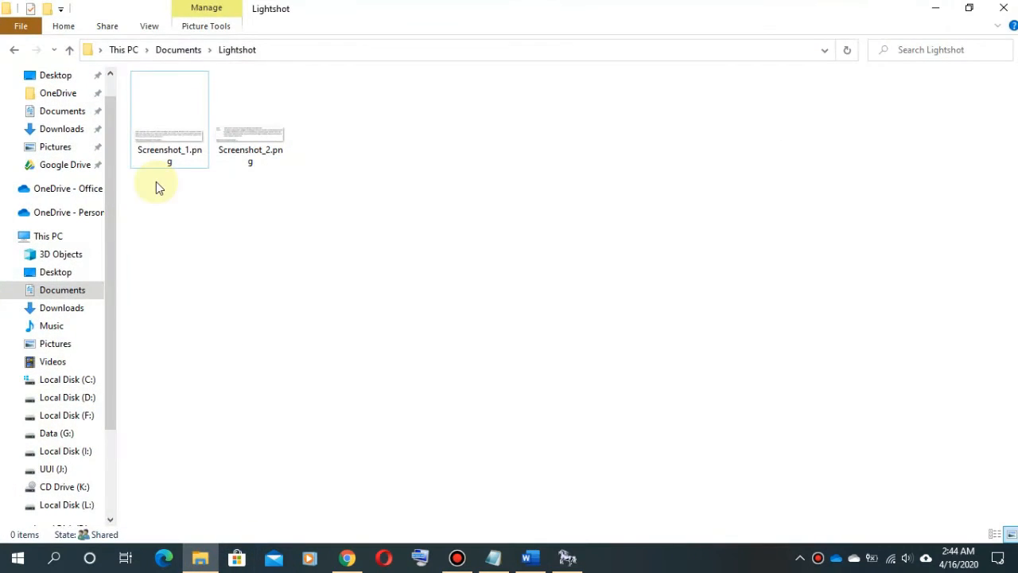
pyautogui.click(65, 289)
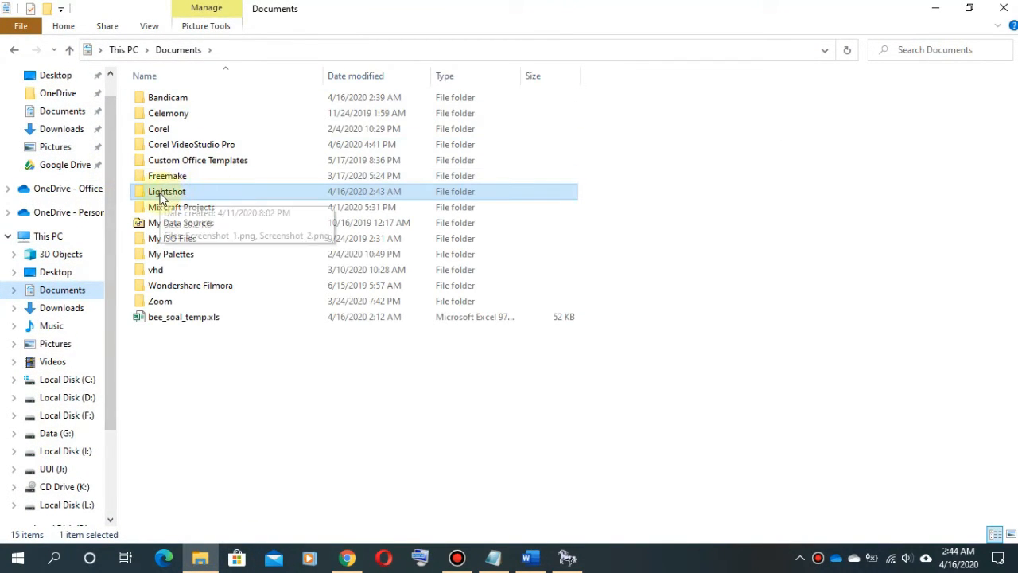
pyautogui.click(70, 291)
pyautogui.doubleClick(171, 191)
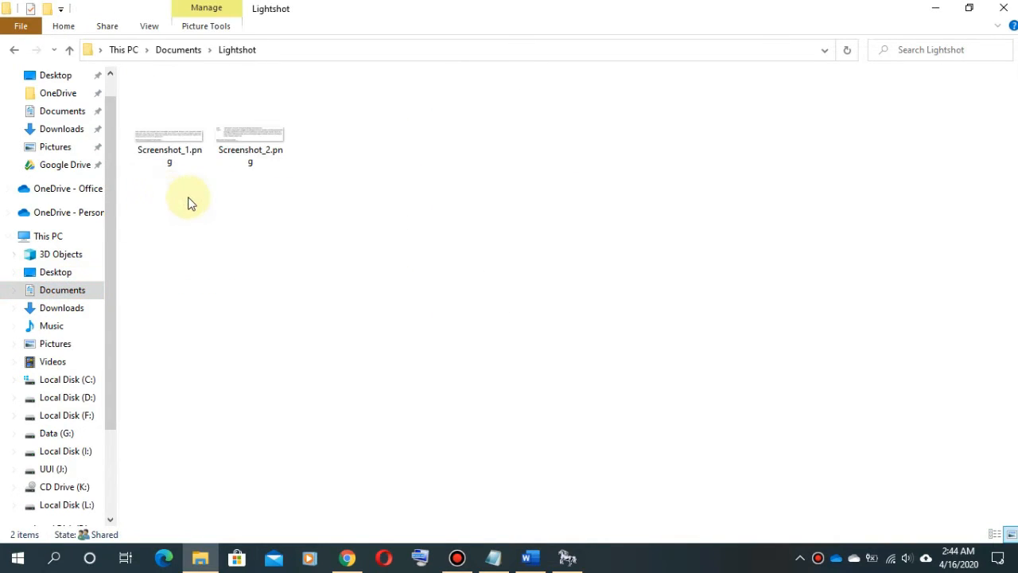
pyautogui.moveTo(339, 175); pyautogui.dragTo(160, 115)
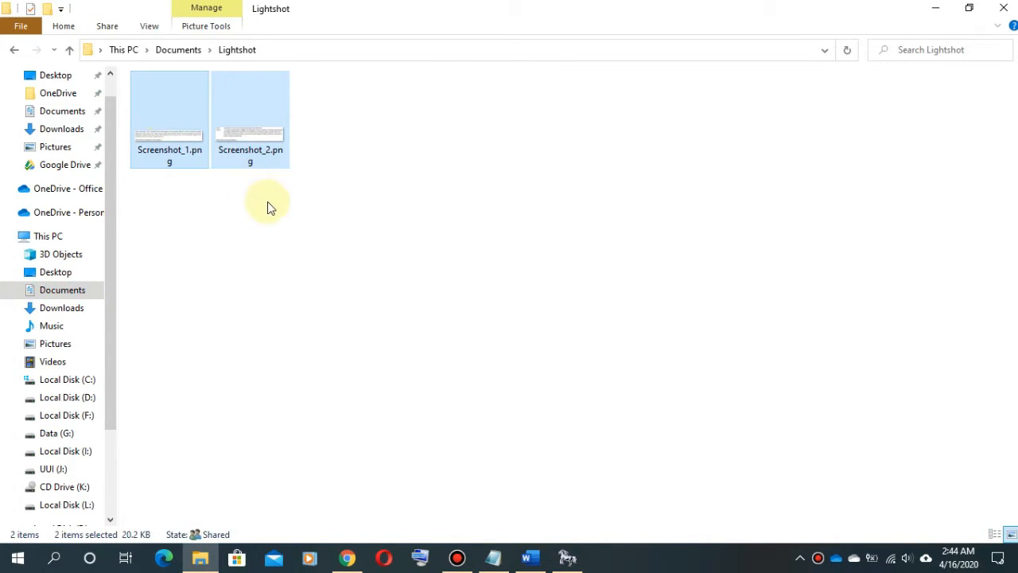
pyautogui.moveTo(268, 202); pyautogui.dragTo(163, 127)
pyautogui.click(646, 125)
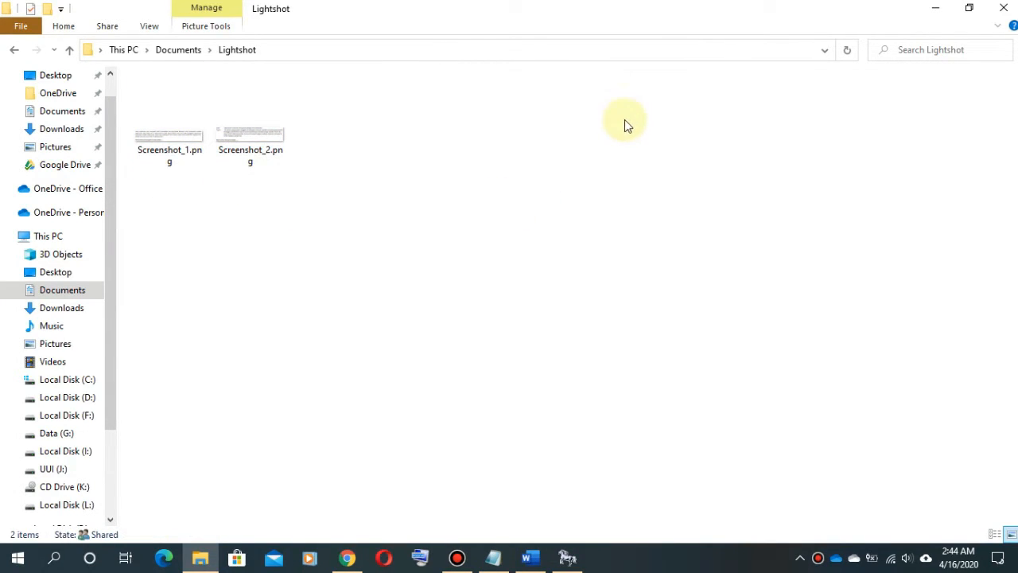
# Arrange the Lightshot folder window beside Fast File Renamer and add Screenshot_1.png and Screenshot_2.png to the rename list.
pyautogui.click(970, 9)
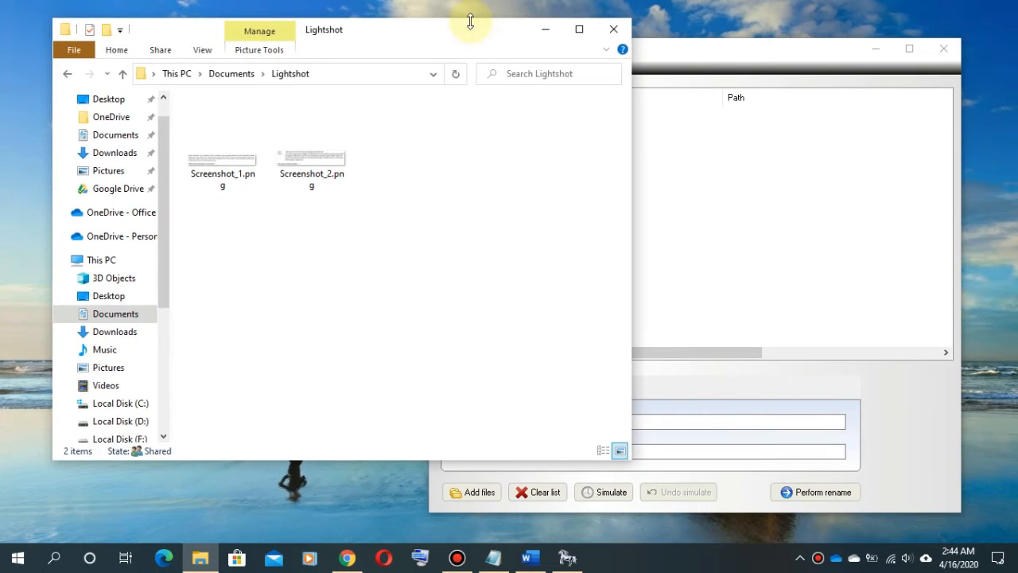
pyautogui.moveTo(470, 23); pyautogui.dragTo(446, 40)
pyautogui.moveTo(732, 58); pyautogui.dragTo(783, 63)
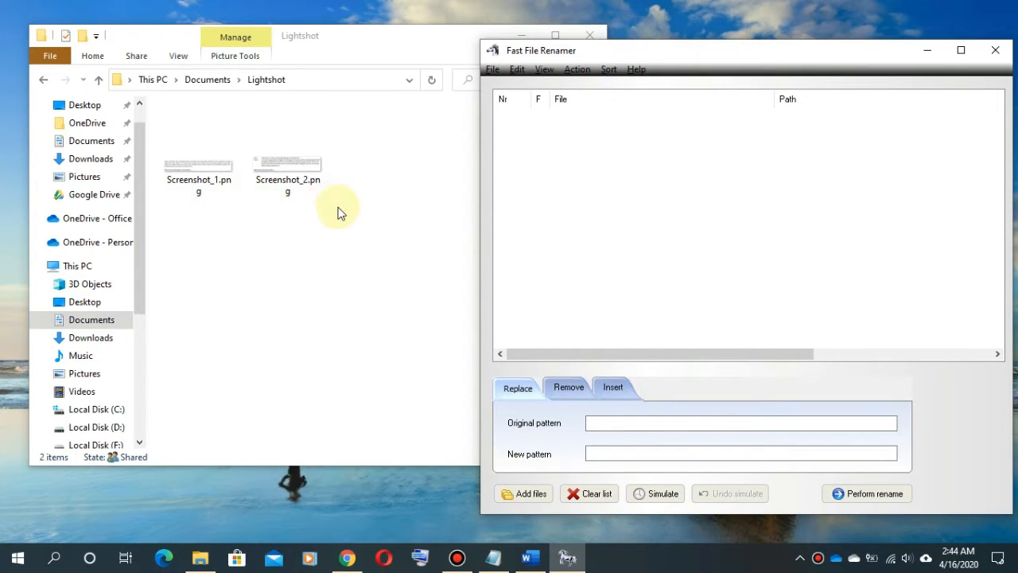
pyautogui.moveTo(325, 208); pyautogui.dragTo(733, 203)
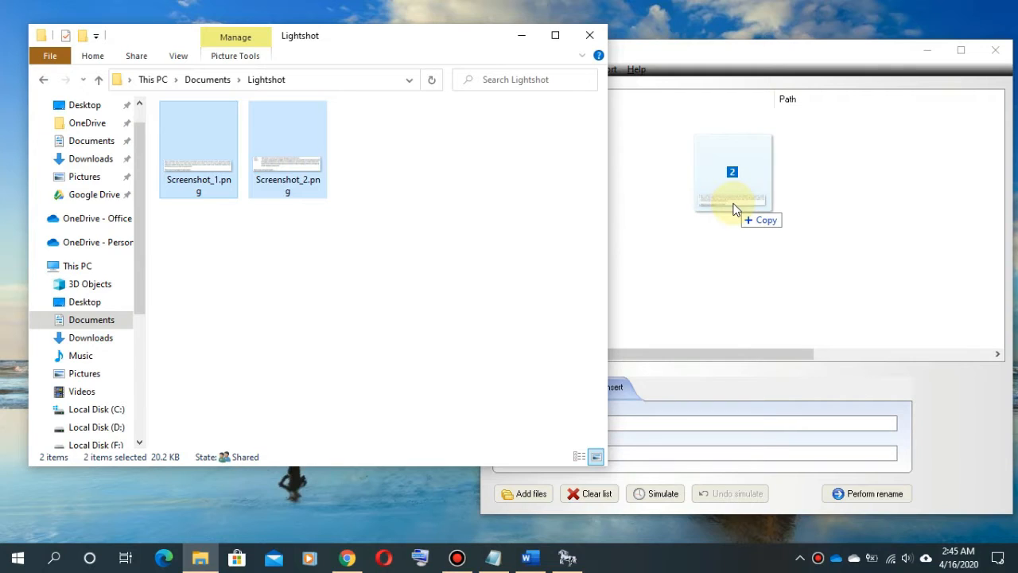
pyautogui.moveTo(733, 209); pyautogui.dragTo(726, 207)
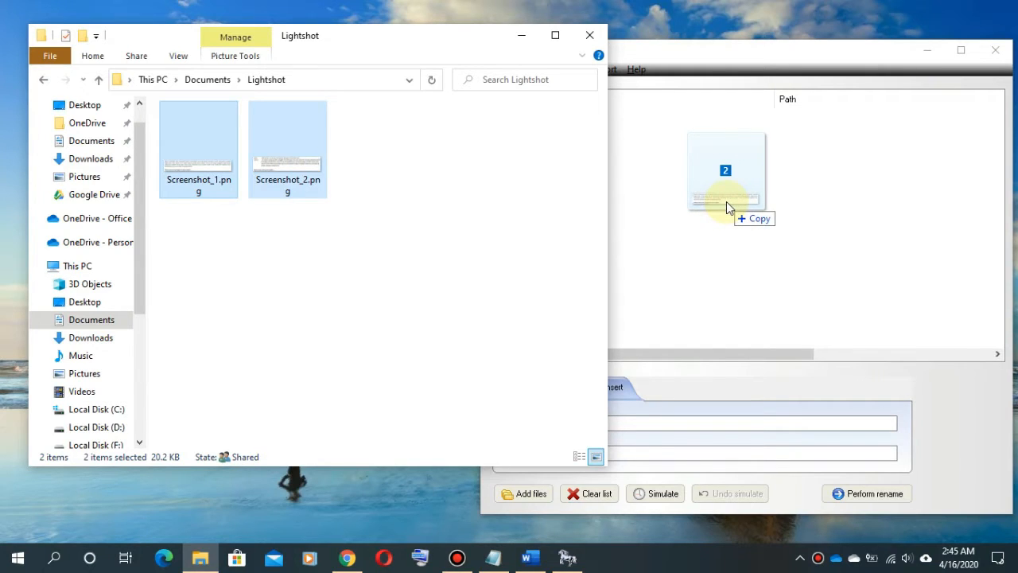
pyautogui.moveTo(727, 207); pyautogui.dragTo(726, 207)
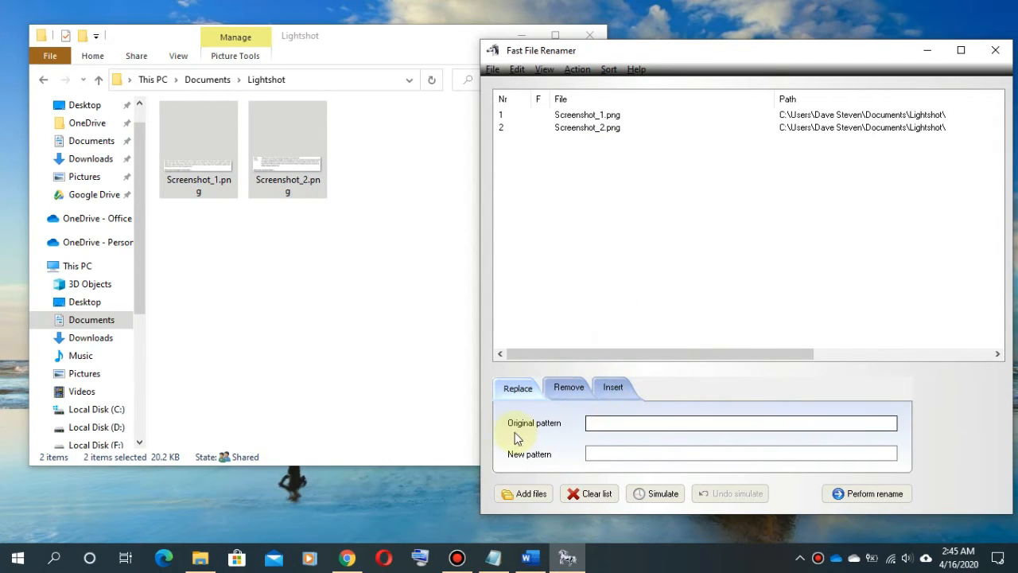
pyautogui.click(591, 423)
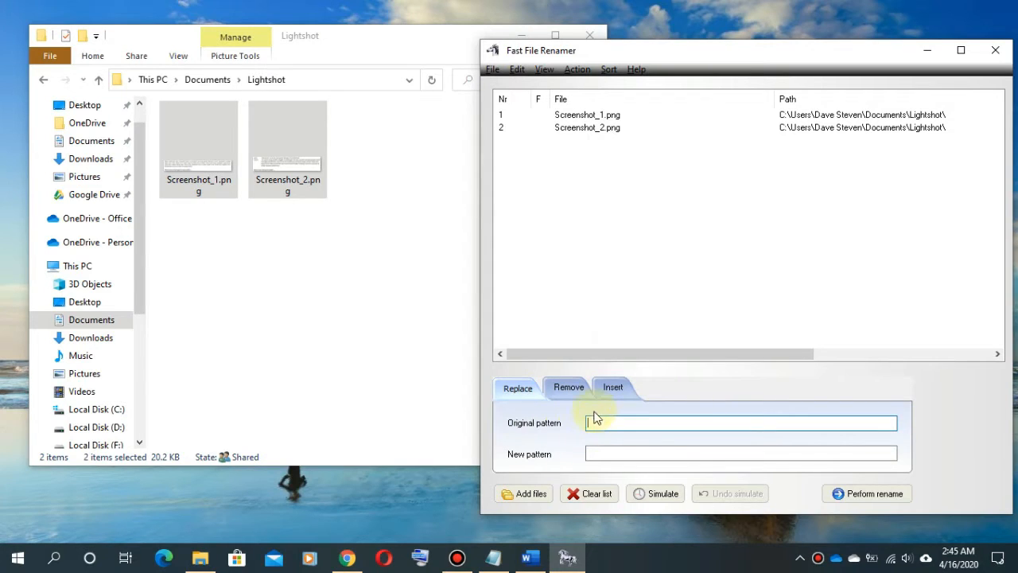
pyautogui.click(230, 193)
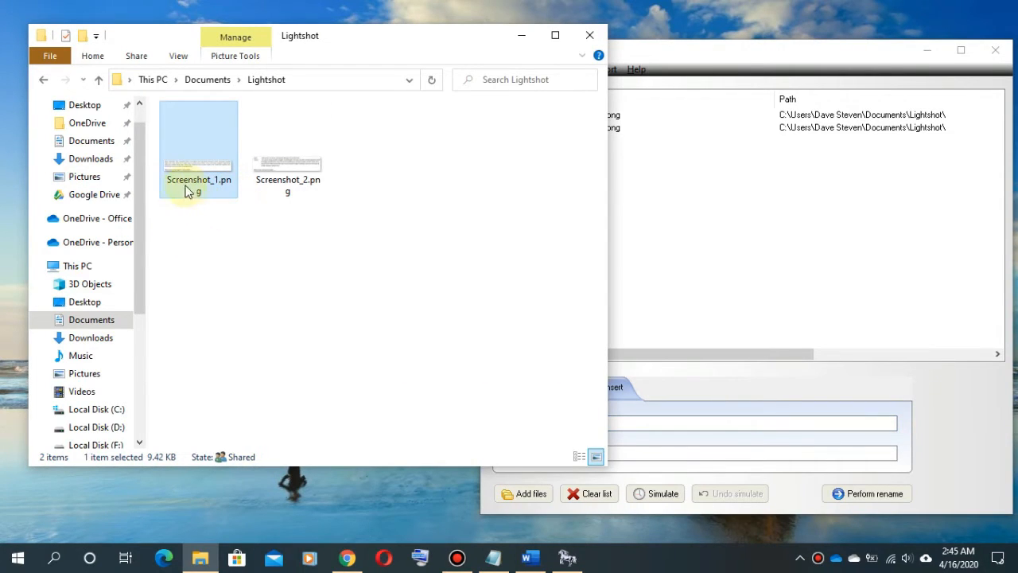
pyautogui.click(210, 182)
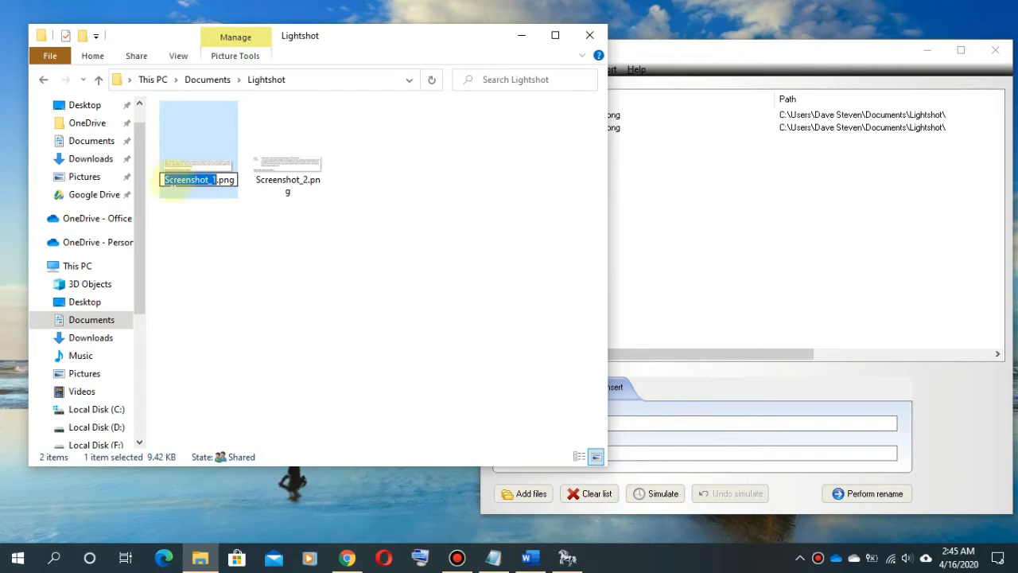
pyautogui.moveTo(166, 180); pyautogui.dragTo(208, 182)
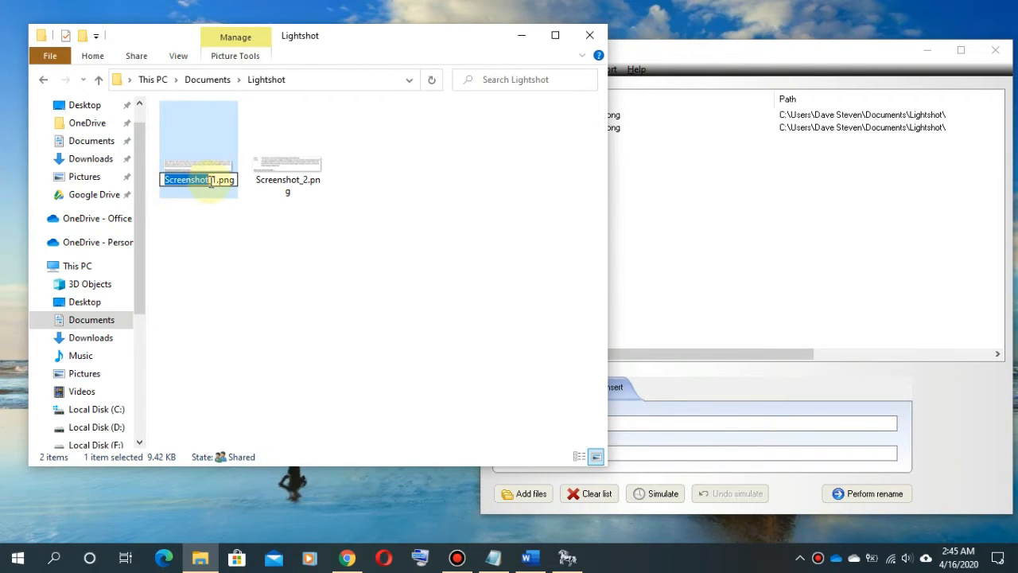
pyautogui.press('Return')
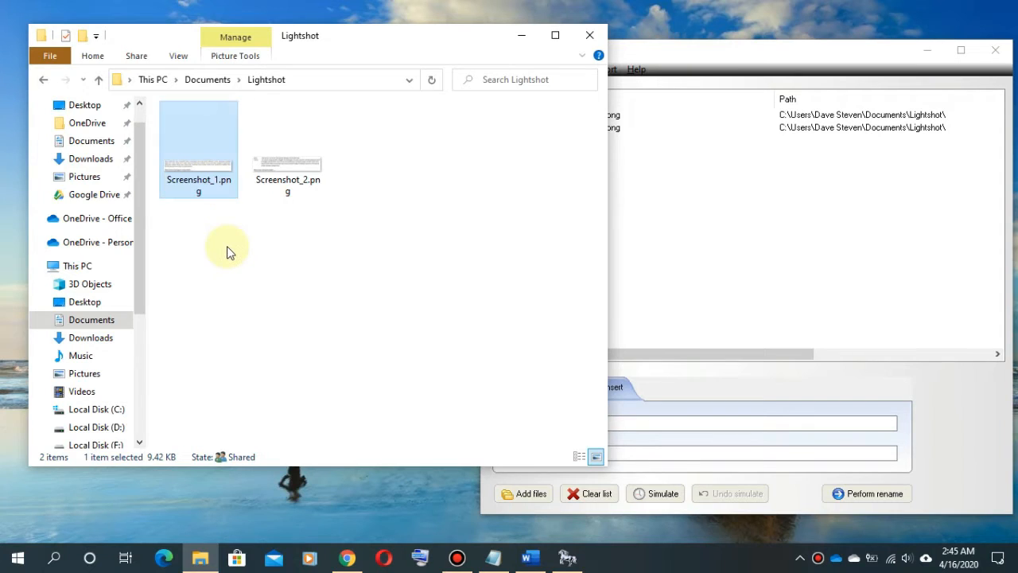
# Copy the word "Screenshot" from the name of Screenshot_1.png and paste it as the original pattern in Fast File Renamer.
pyautogui.rightClick(215, 114)
pyautogui.moveTo(346, 545)
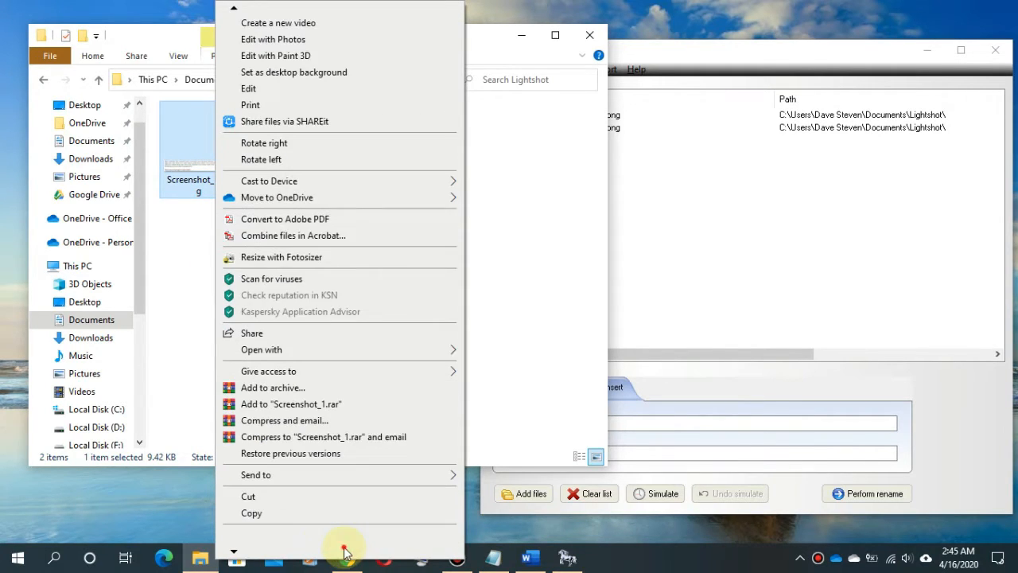
pyautogui.click(270, 502)
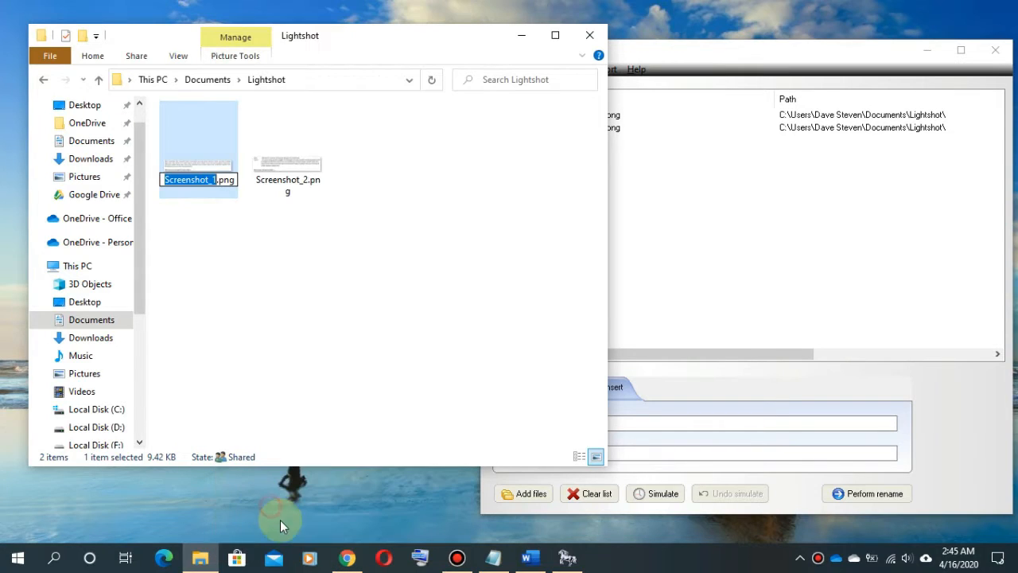
pyautogui.moveTo(210, 183); pyautogui.dragTo(163, 184)
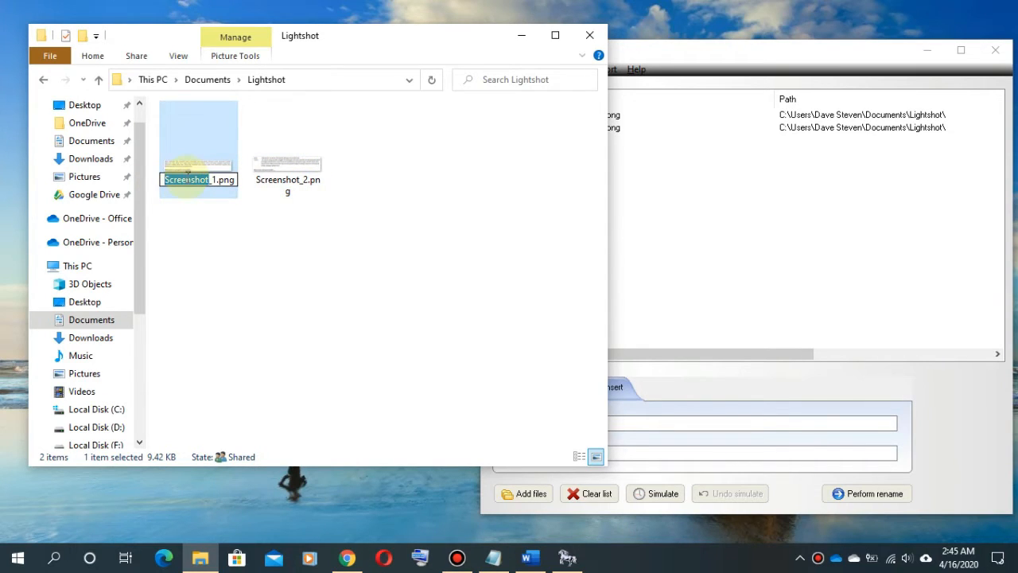
pyautogui.rightClick(199, 181)
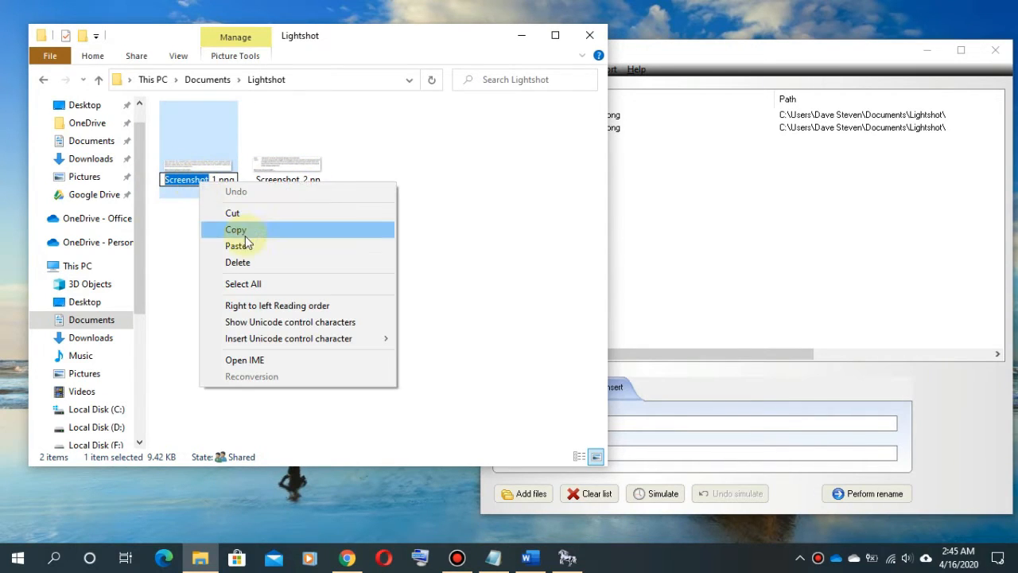
pyautogui.click(247, 232)
pyautogui.click(744, 423)
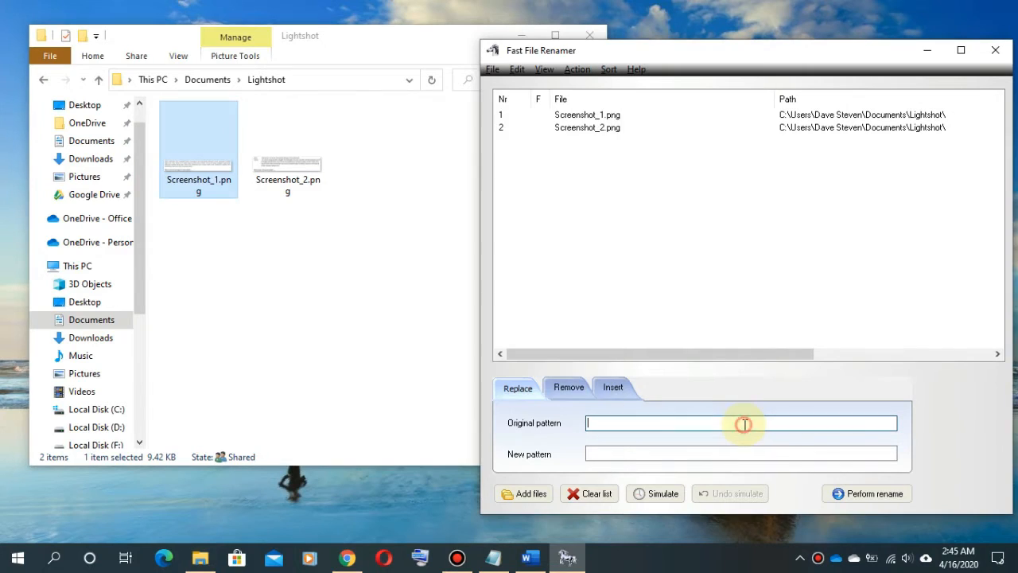
pyautogui.rightClick(616, 427)
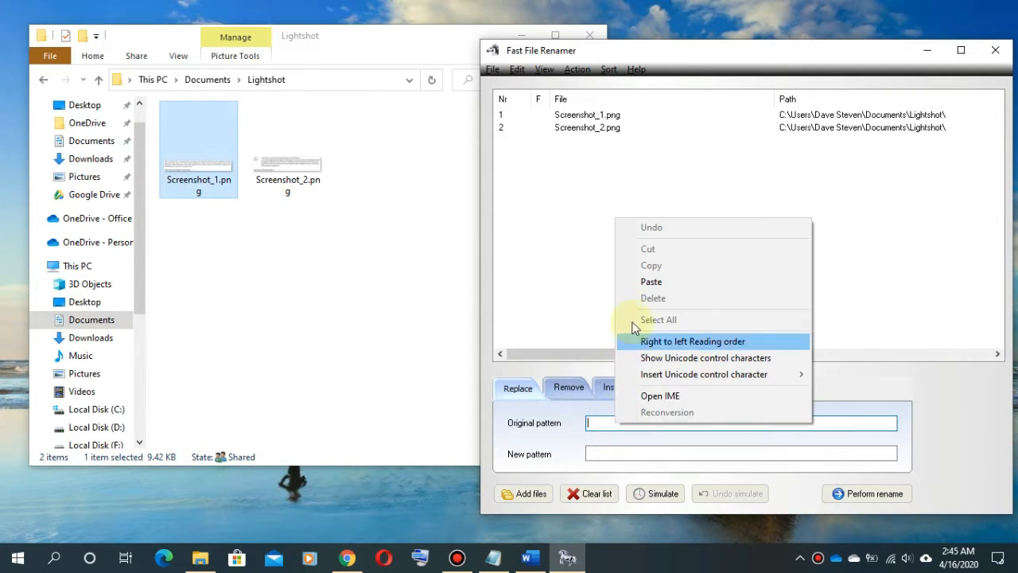
pyautogui.click(650, 281)
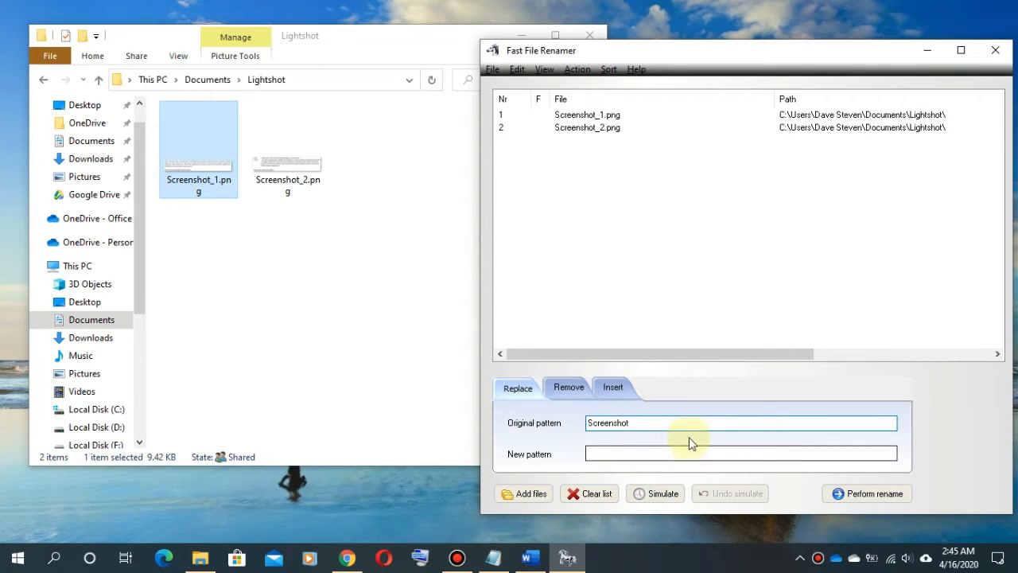
# Check the subject and package in the Word document's title, and set the new pattern to "bi-1" in Fast File Renamer.
pyautogui.click(611, 453)
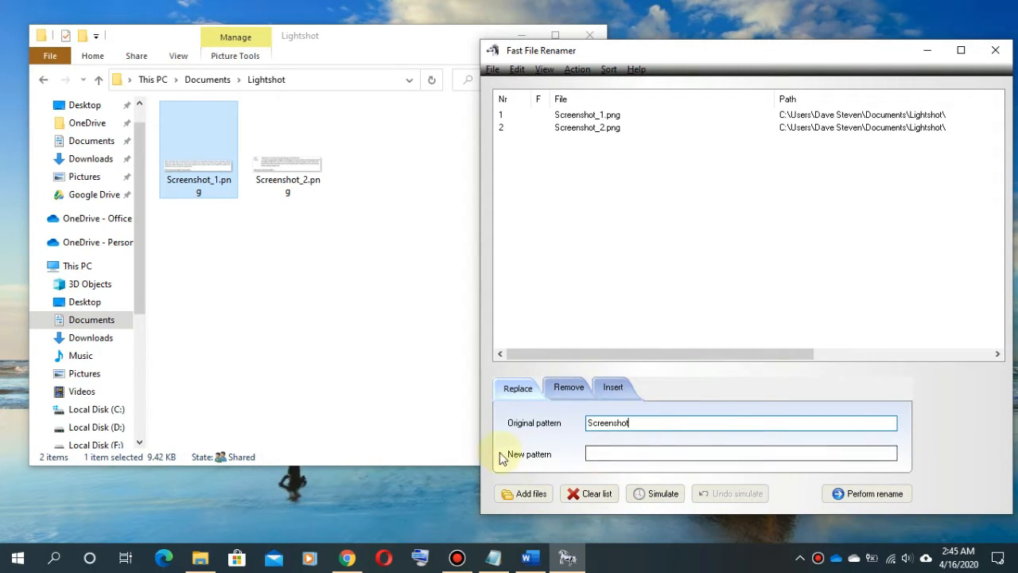
pyautogui.click(603, 453)
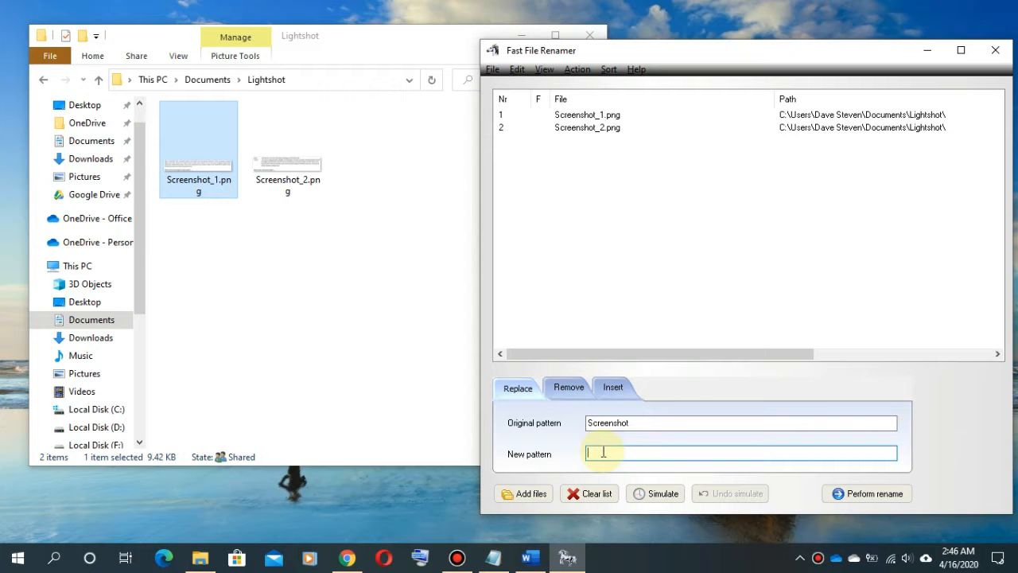
pyautogui.click(529, 557)
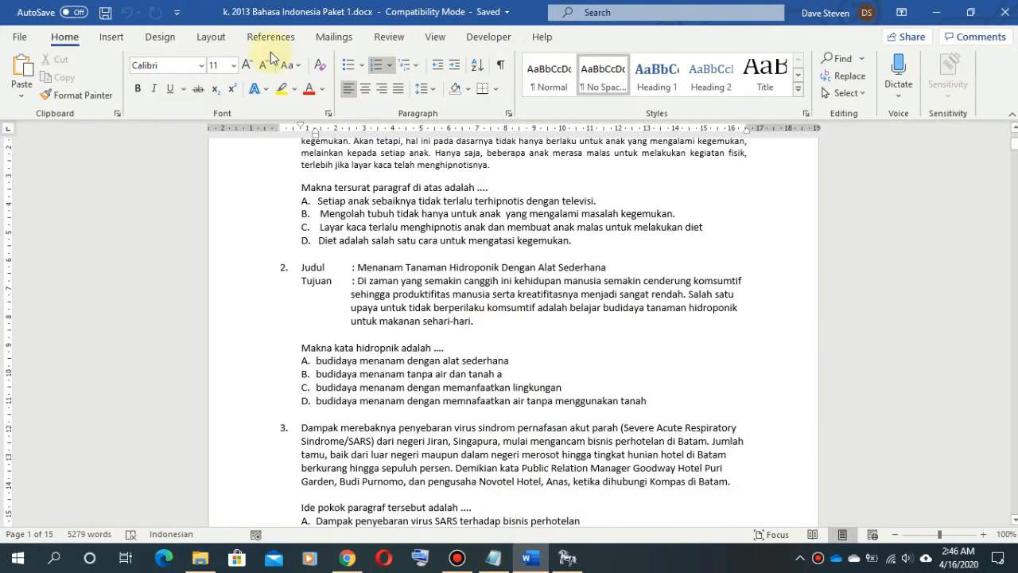
pyautogui.click(935, 12)
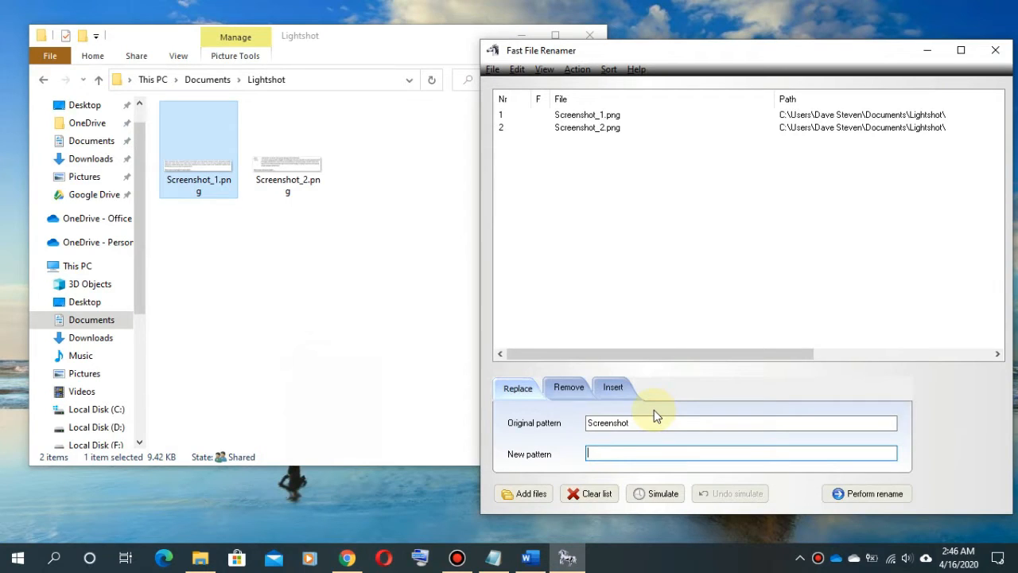
pyautogui.write('bi-1')
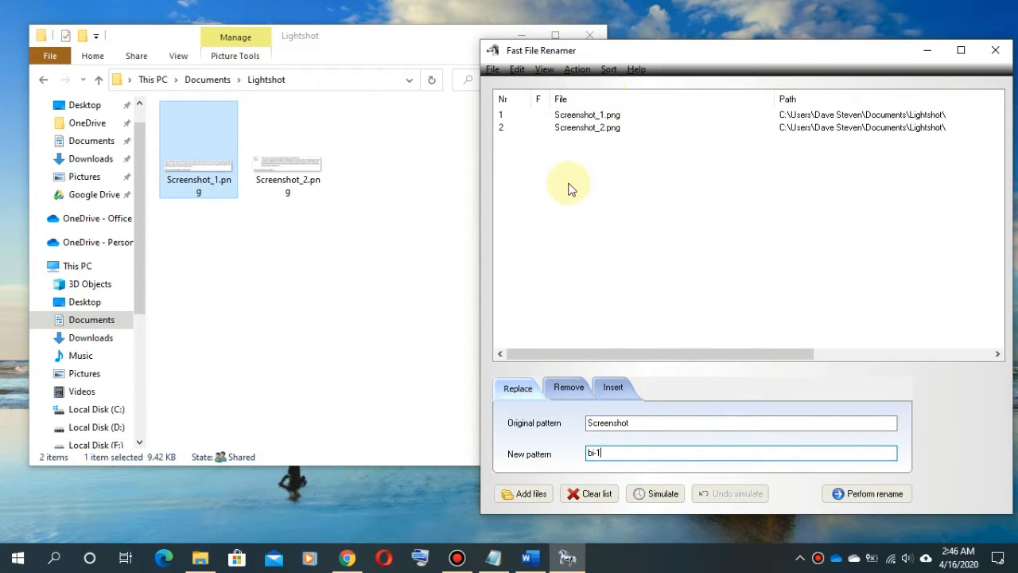
pyautogui.doubleClick(602, 453)
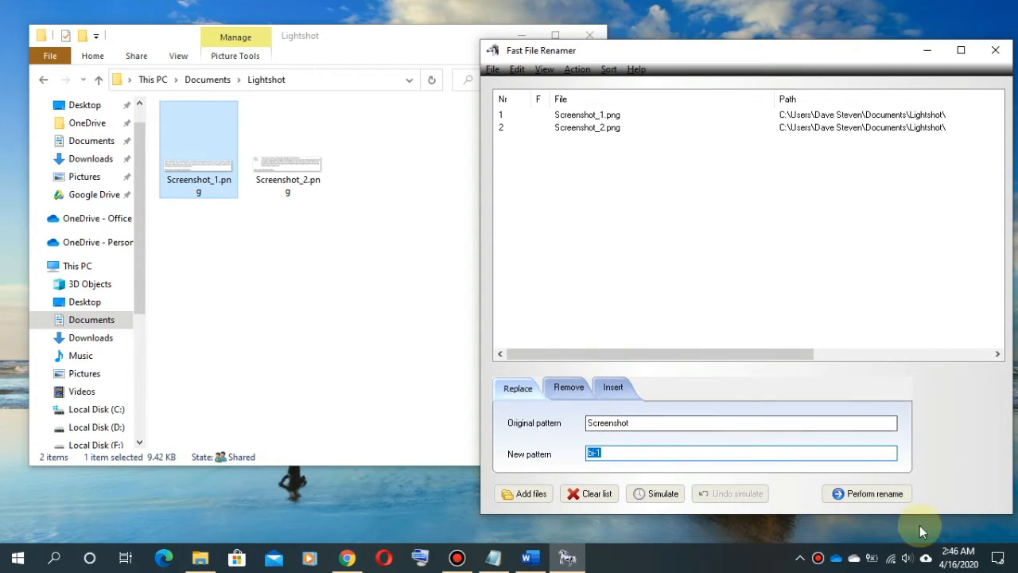
# Rename the two listed Lightshot images with the set patterns, check them in the folder, and close Fast File Renamer.
pyautogui.click(871, 493)
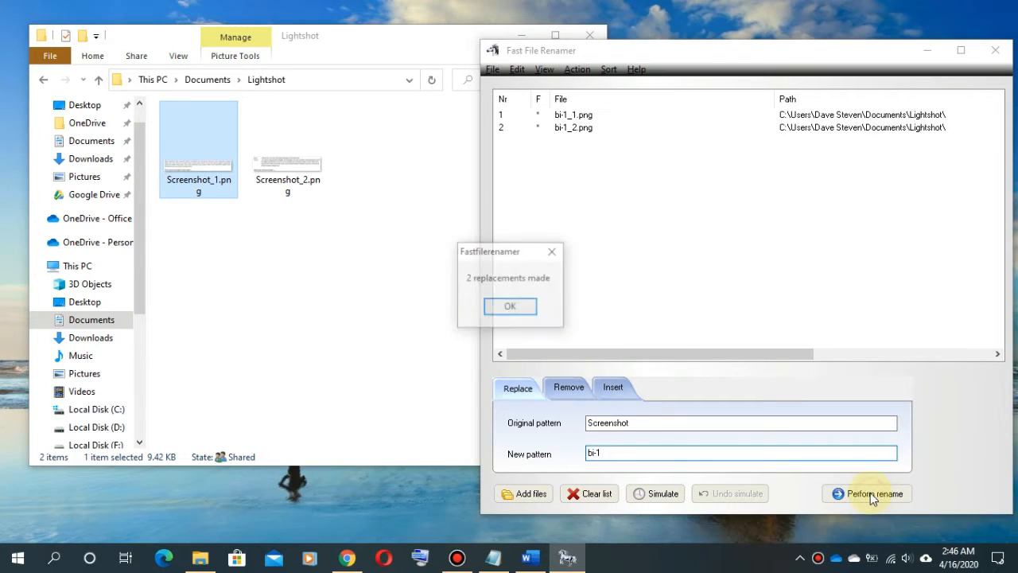
pyautogui.click(509, 308)
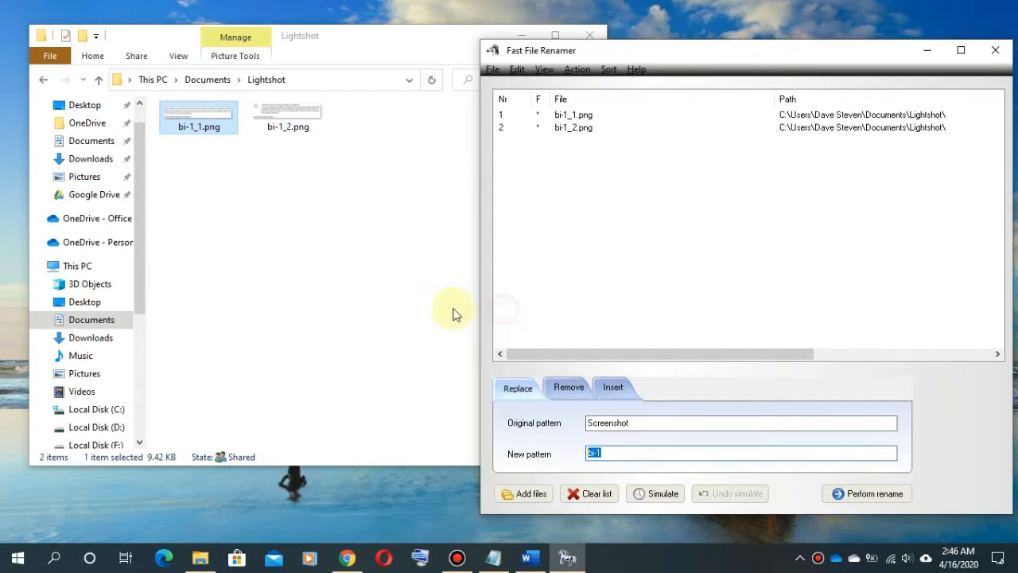
pyautogui.click(611, 453)
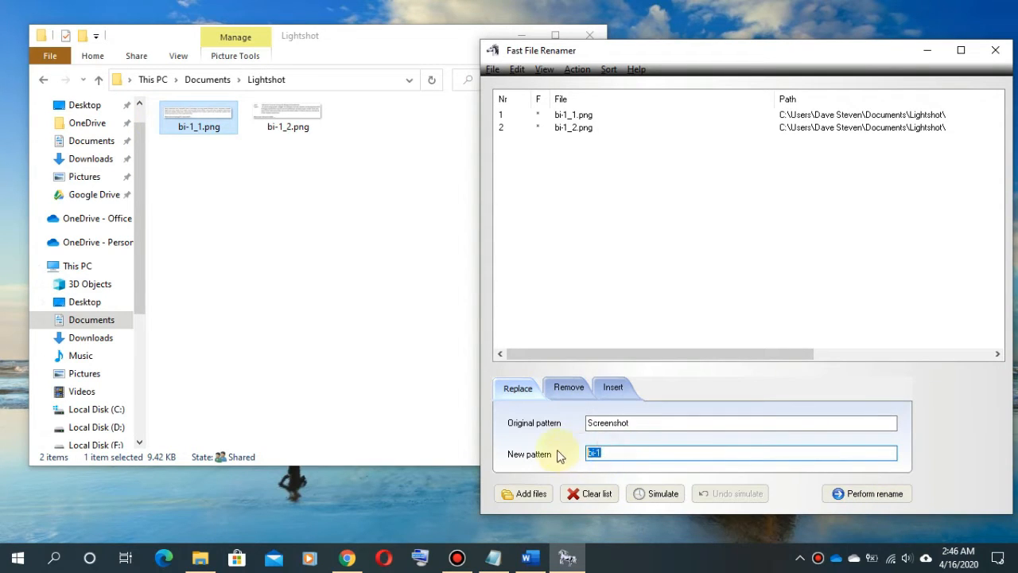
pyautogui.click(214, 126)
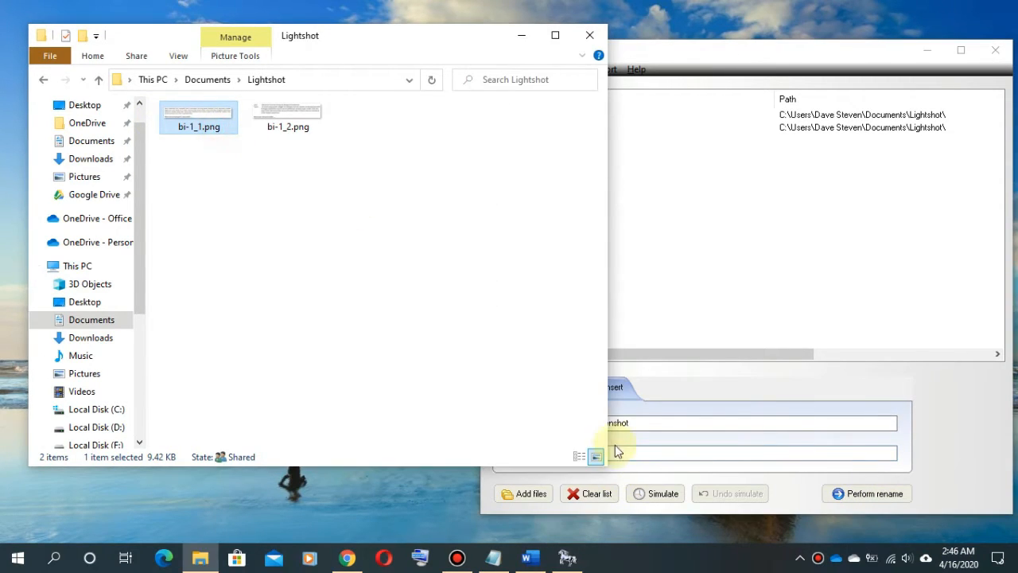
pyautogui.click(664, 459)
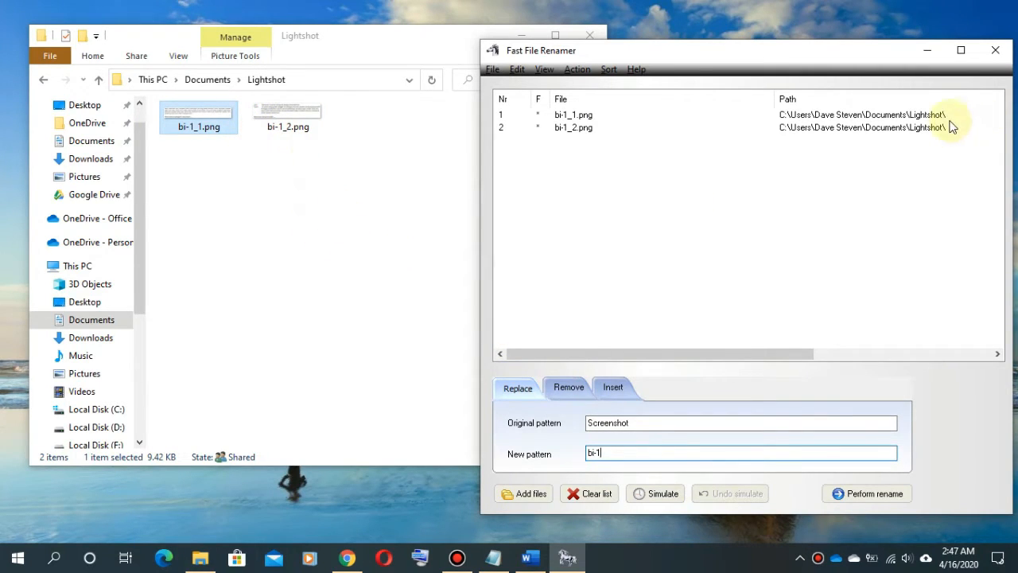
pyautogui.click(994, 53)
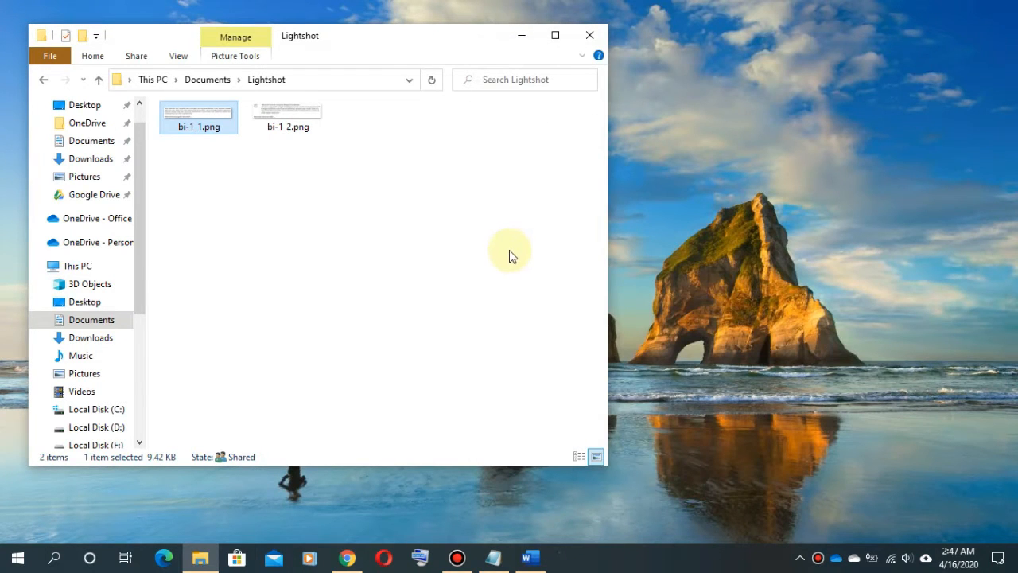
# Open bee_soal_temp.xls from the Documents folder in Excel and maximize its window.
pyautogui.click(521, 38)
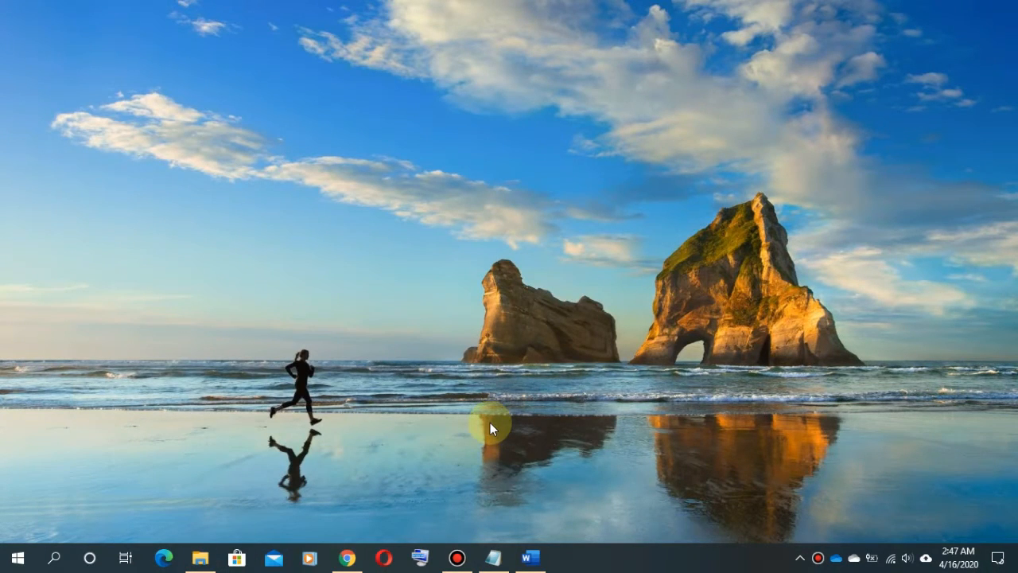
pyautogui.click(200, 557)
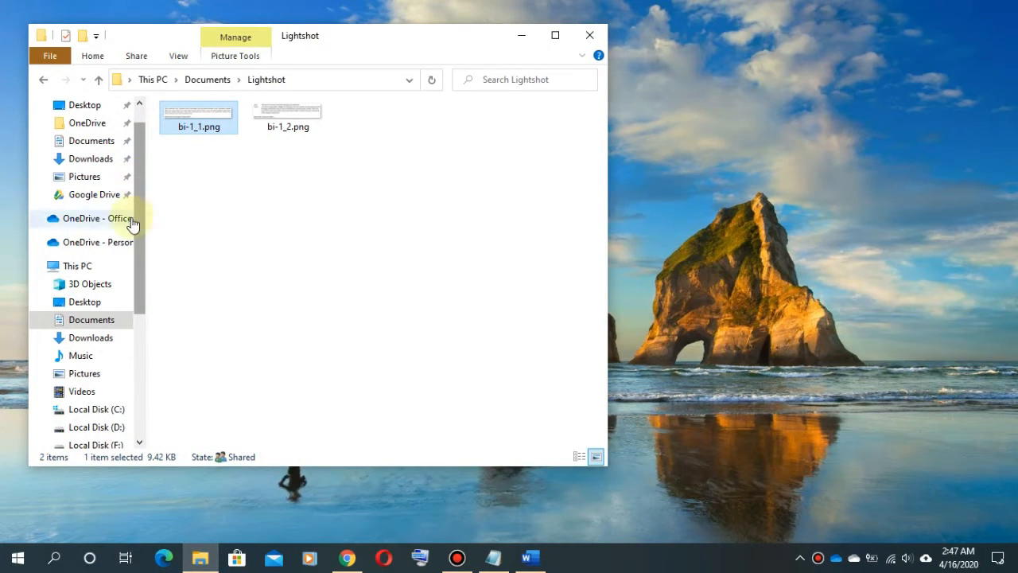
pyautogui.click(103, 337)
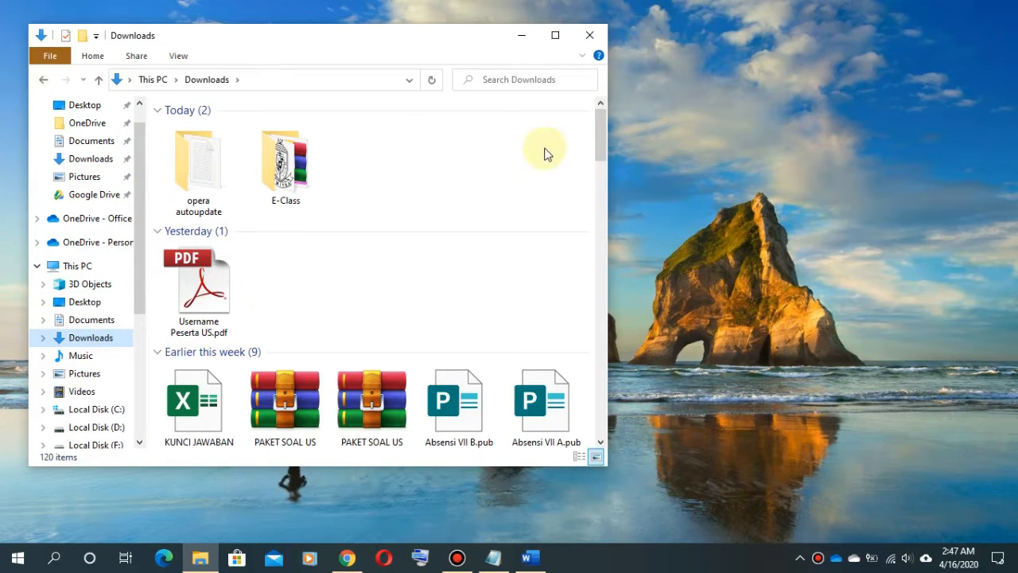
pyautogui.moveTo(603, 114); pyautogui.dragTo(603, 122)
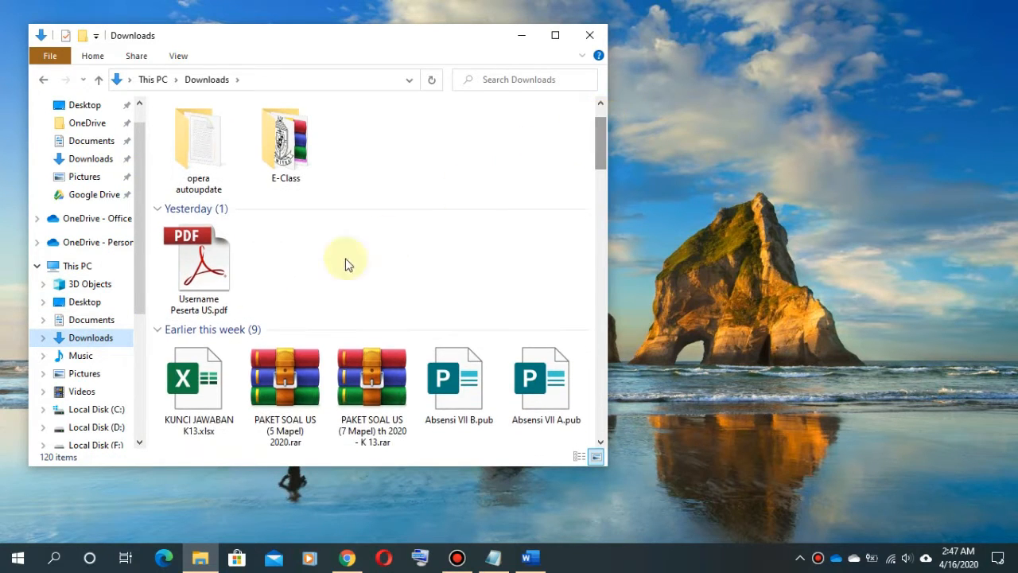
pyautogui.click(91, 319)
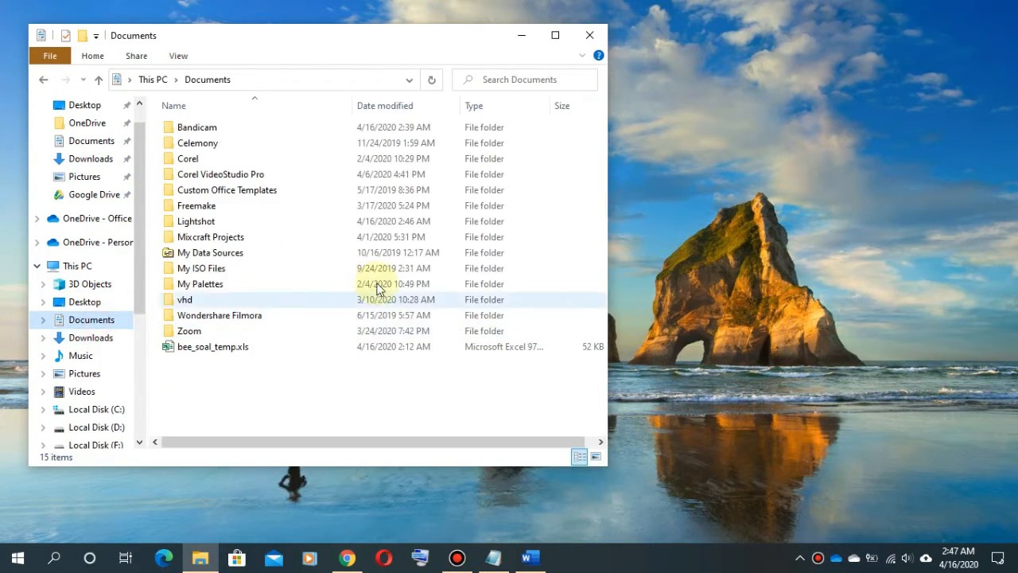
pyautogui.click(209, 347)
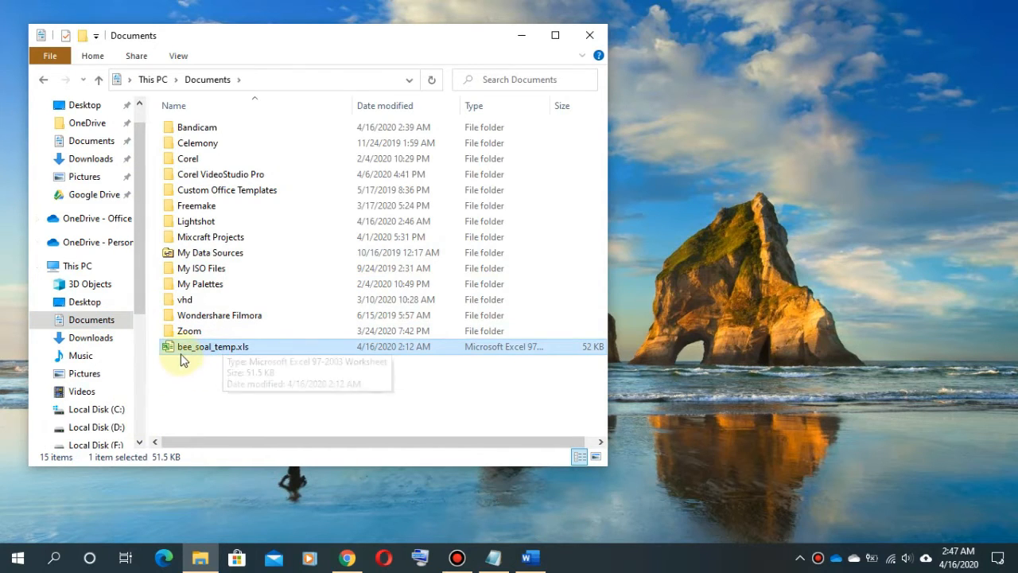
pyautogui.doubleClick(249, 351)
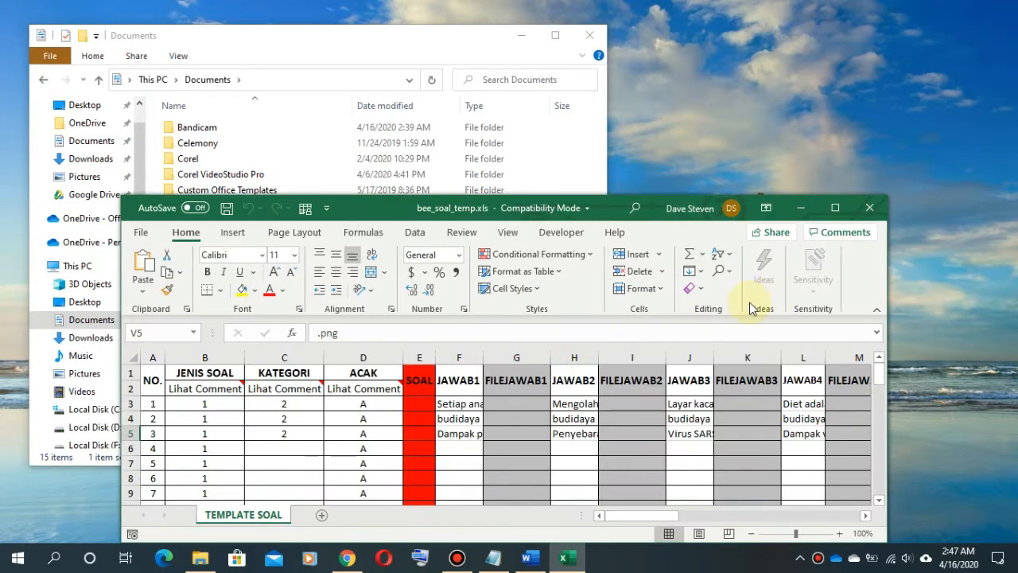
pyautogui.click(836, 207)
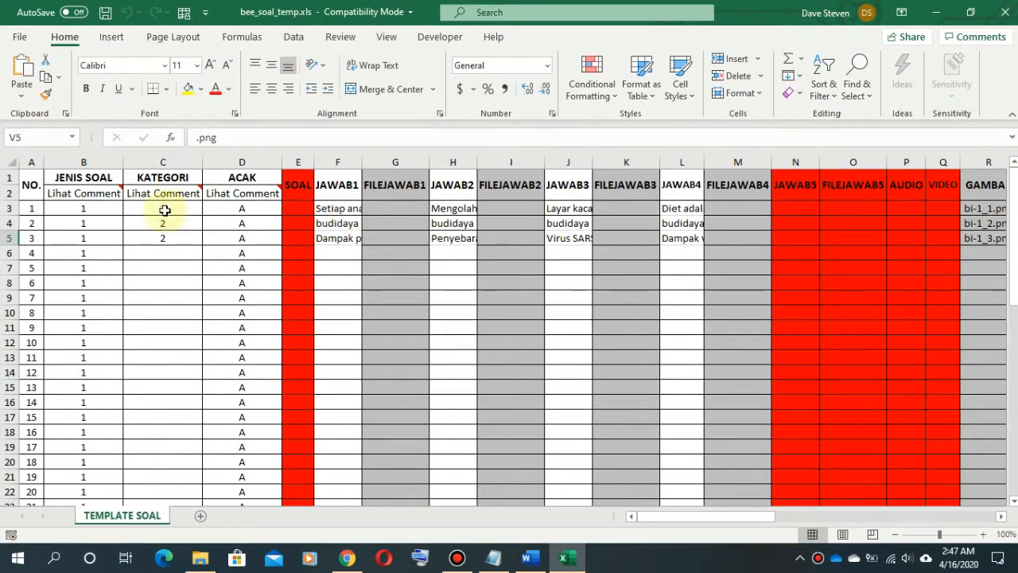
# Clear the existing KATEGORI and JAWAB1 through JAWAB4 entries for questions 1 to 3.
pyautogui.moveTo(177, 208); pyautogui.dragTo(169, 238)
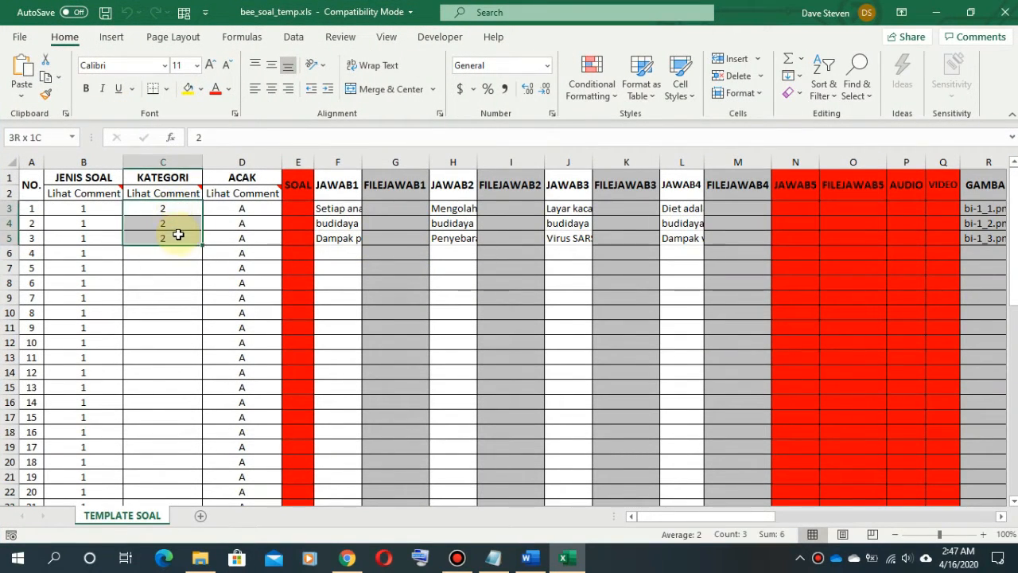
pyautogui.press('Delete')
pyautogui.click(338, 208)
pyautogui.moveTo(341, 230); pyautogui.dragTo(340, 237)
pyautogui.press('Delete')
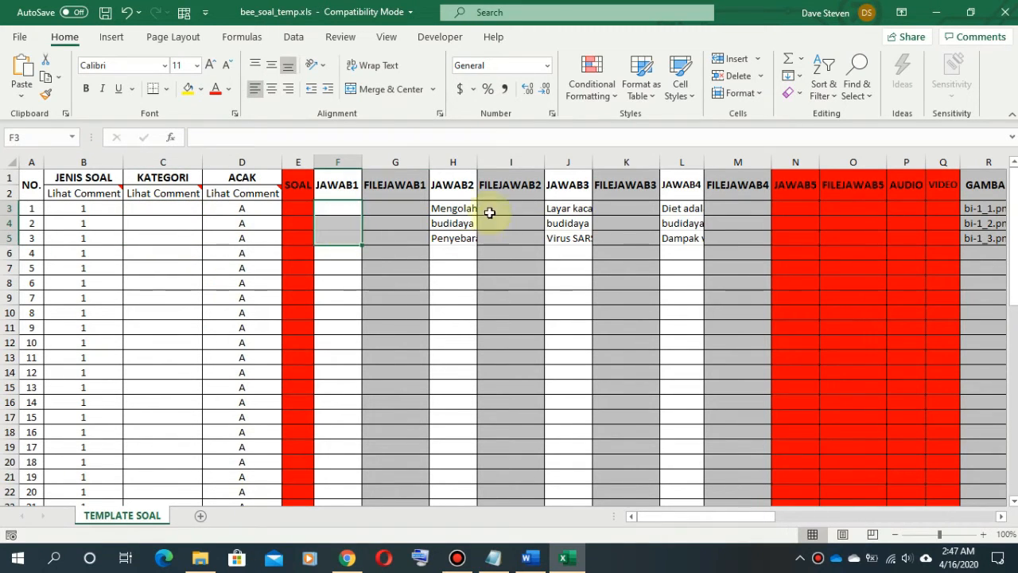
pyautogui.moveTo(452, 208); pyautogui.dragTo(454, 235)
pyautogui.press('Delete')
pyautogui.moveTo(548, 208); pyautogui.dragTo(566, 239)
pyautogui.press('Delete')
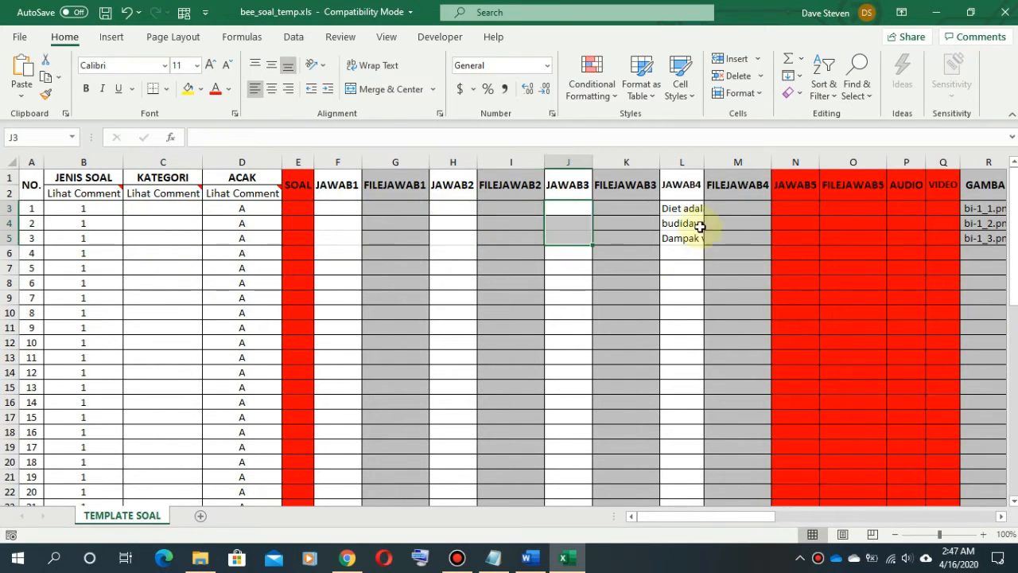
pyautogui.moveTo(681, 209); pyautogui.dragTo(681, 238)
pyautogui.press('Delete')
# Clear NAMA FILE SOAL, FORMAT FILE SOAL and KUNCI JAWABAN ASLI for questions 1 to 3.
pyautogui.moveTo(741, 521); pyautogui.dragTo(881, 520)
pyautogui.moveTo(561, 208); pyautogui.dragTo(706, 243)
pyautogui.press('Delete')
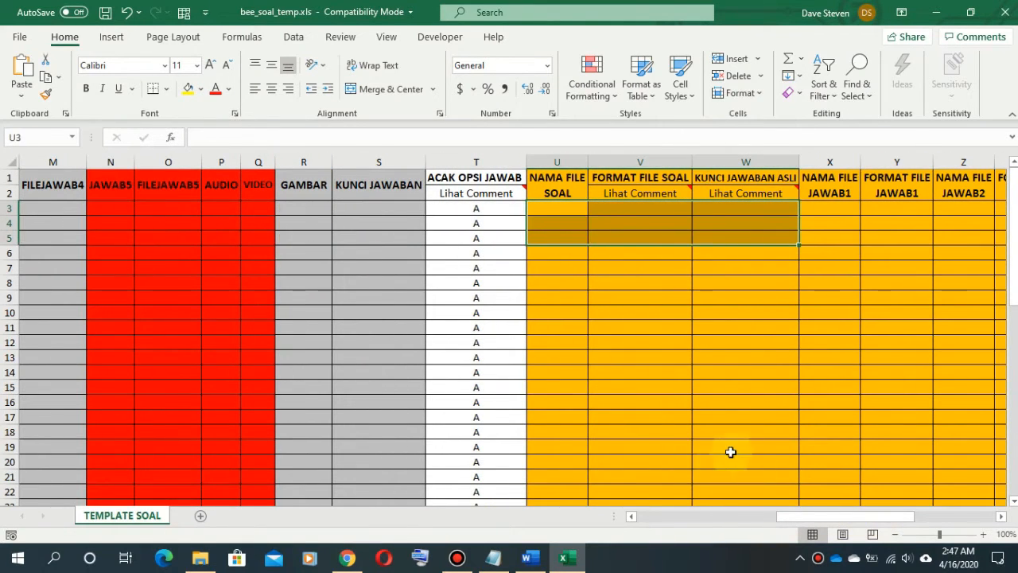
pyautogui.moveTo(872, 520); pyautogui.dragTo(520, 452)
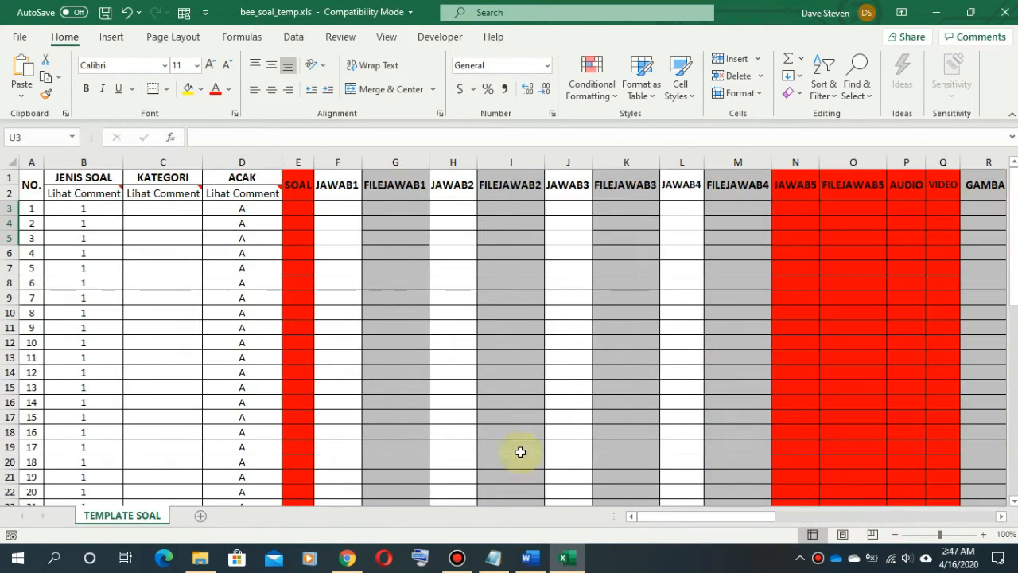
# Examine the KATEGORI cells of the question rows and the template's remaining columns through FORMAT FILE JAWAB4.
pyautogui.click(178, 228)
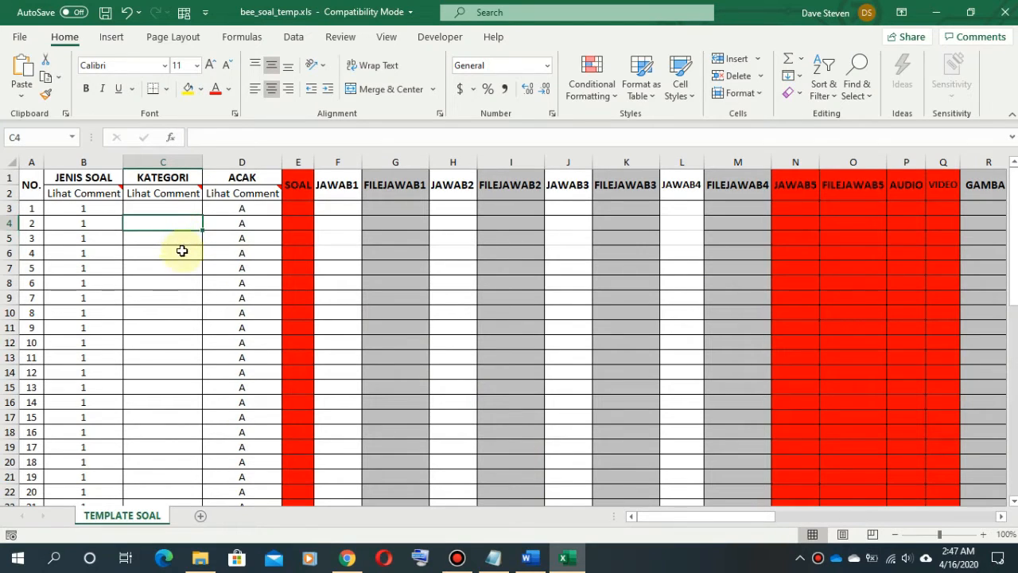
pyautogui.click(168, 208)
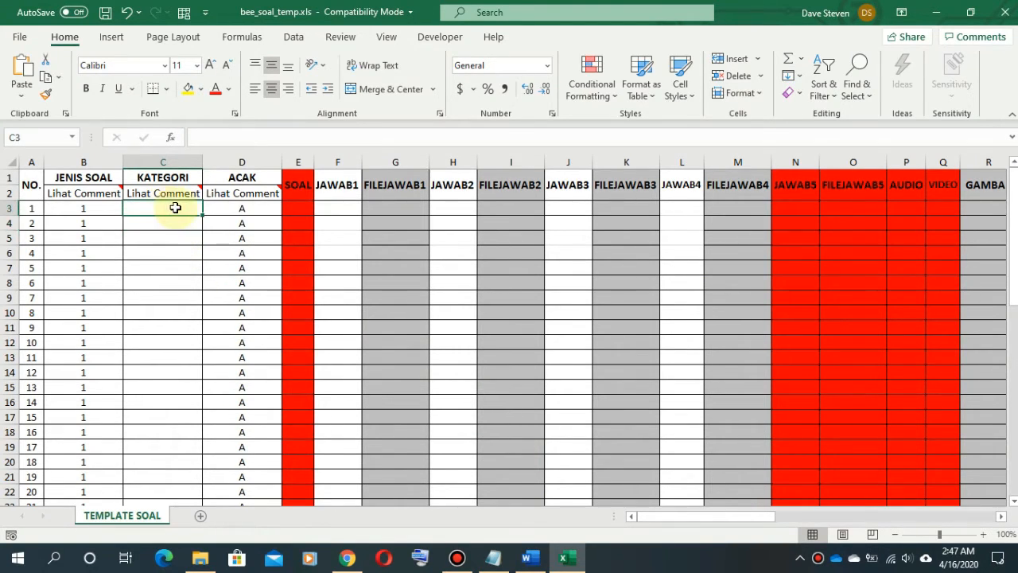
pyautogui.moveTo(175, 208); pyautogui.dragTo(176, 388)
pyautogui.moveTo(175, 207); pyautogui.dragTo(175, 392)
pyautogui.moveTo(171, 212); pyautogui.dragTo(176, 399)
pyautogui.moveTo(172, 212); pyautogui.dragTo(176, 419)
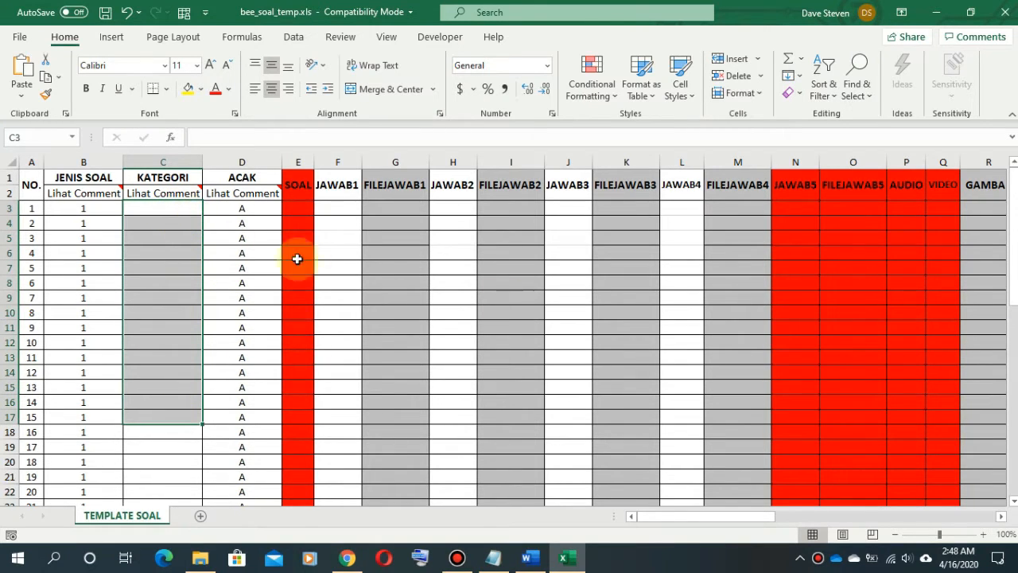
pyautogui.click(175, 210)
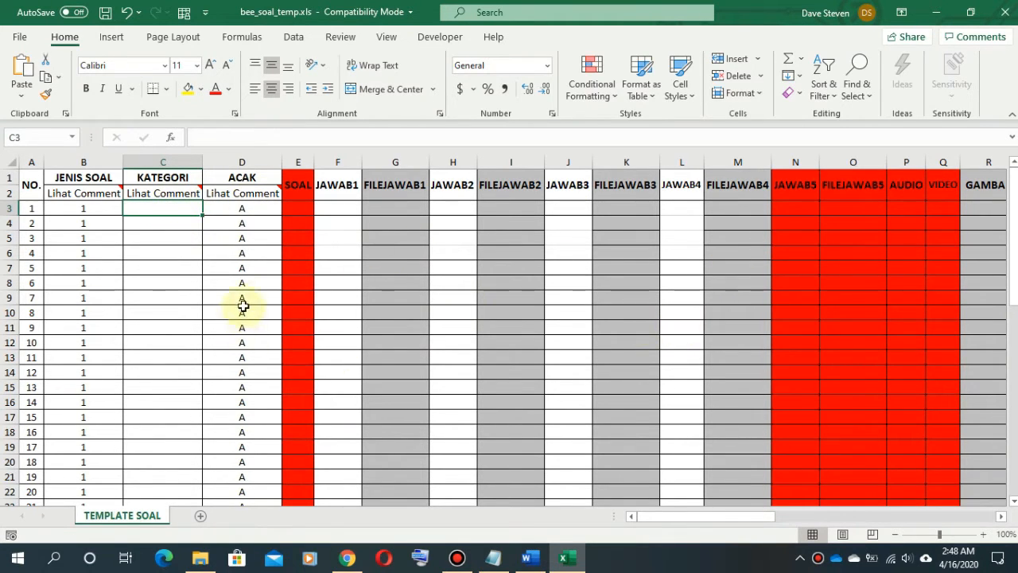
pyautogui.moveTo(672, 519); pyautogui.dragTo(992, 540)
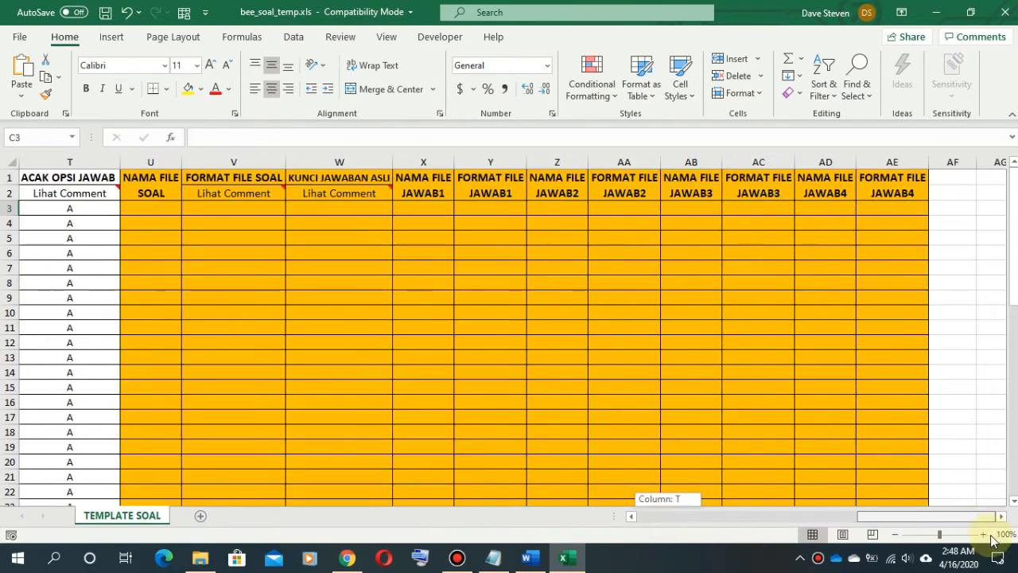
pyautogui.moveTo(897, 525)
pyautogui.mouseDown()
pyautogui.moveTo(695, 530)
pyautogui.moveTo(659, 518)
pyautogui.moveTo(901, 525)
pyautogui.mouseUp()
pyautogui.moveTo(839, 521); pyautogui.dragTo(659, 527)
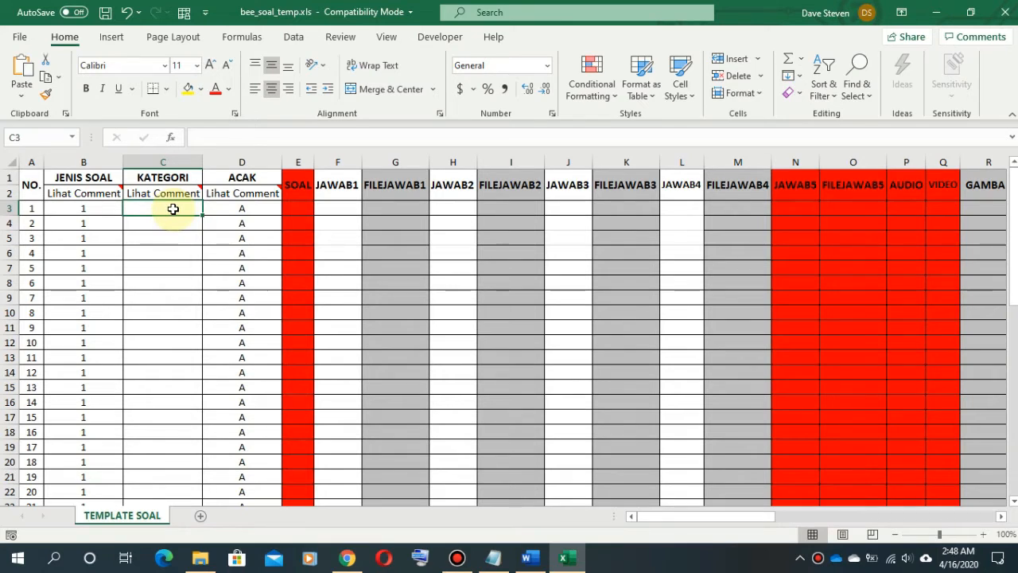
# Read the note on the KATEGORI header and set the category to 2 for questions 1 and 2.
pyautogui.moveTo(202, 190)
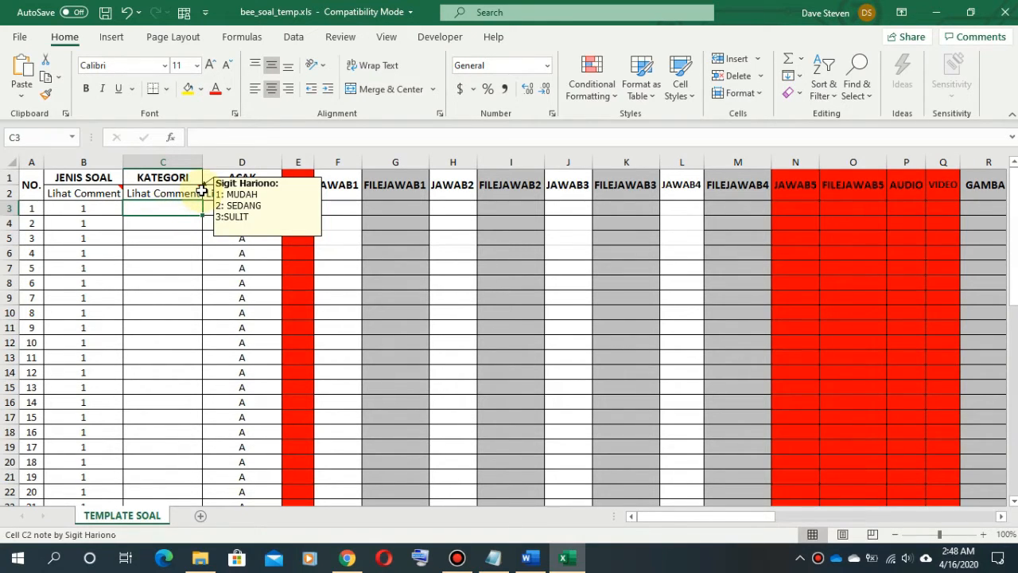
pyautogui.click(154, 286)
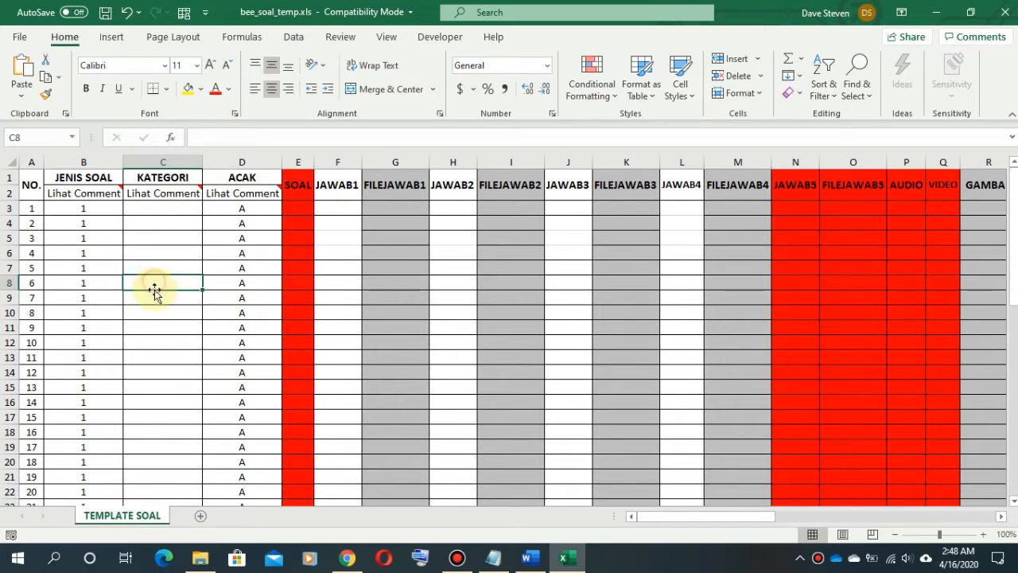
pyautogui.click(172, 207)
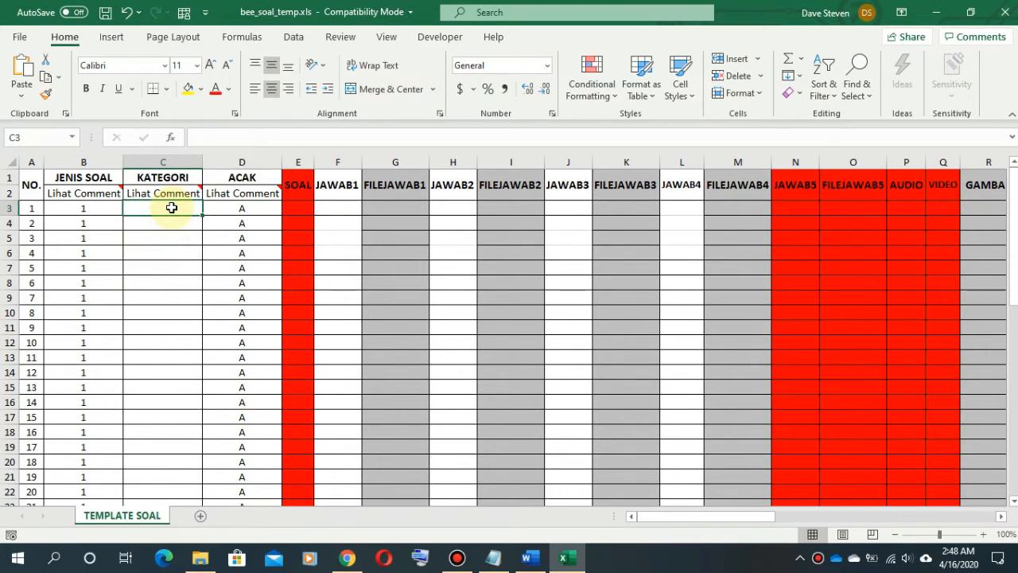
pyautogui.write('2')
pyautogui.press('Return')
pyautogui.write('2')
pyautogui.click(170, 268)
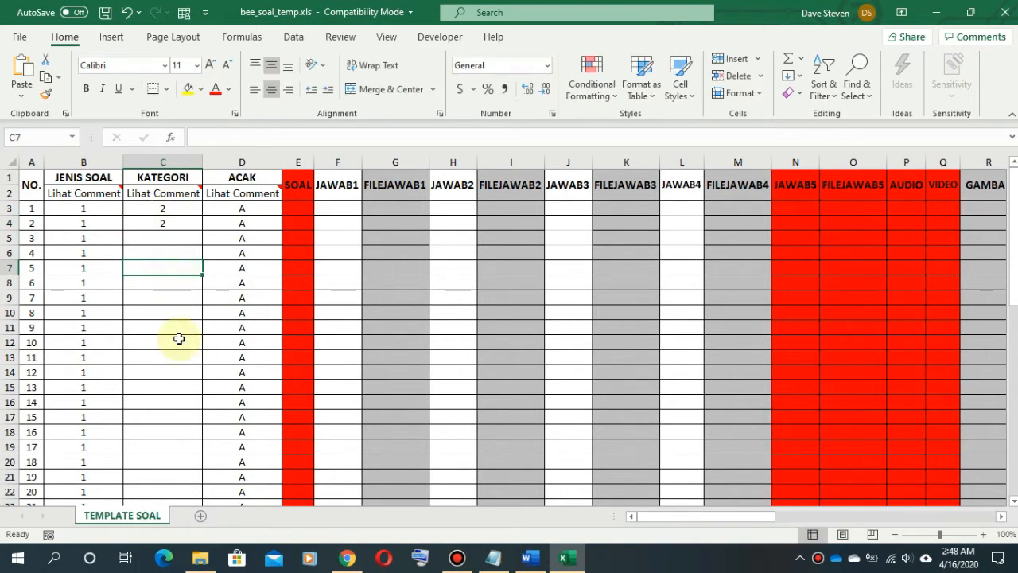
# Examine the rows of questions 1 and 2 and the JAWAB1 to JAWAB4 answer columns.
pyautogui.moveTo(8, 207); pyautogui.dragTo(9, 225)
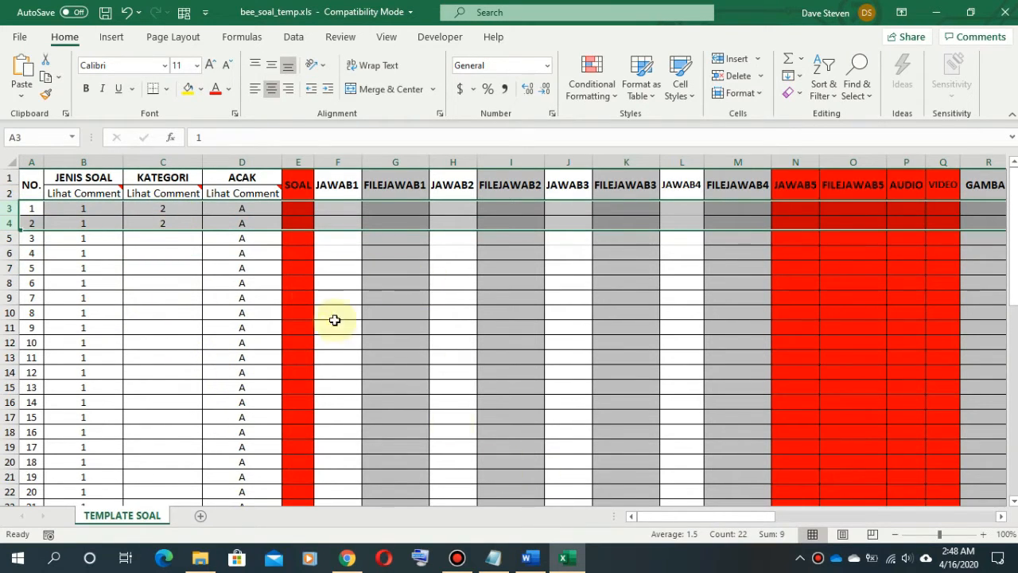
pyautogui.click(298, 298)
pyautogui.click(339, 253)
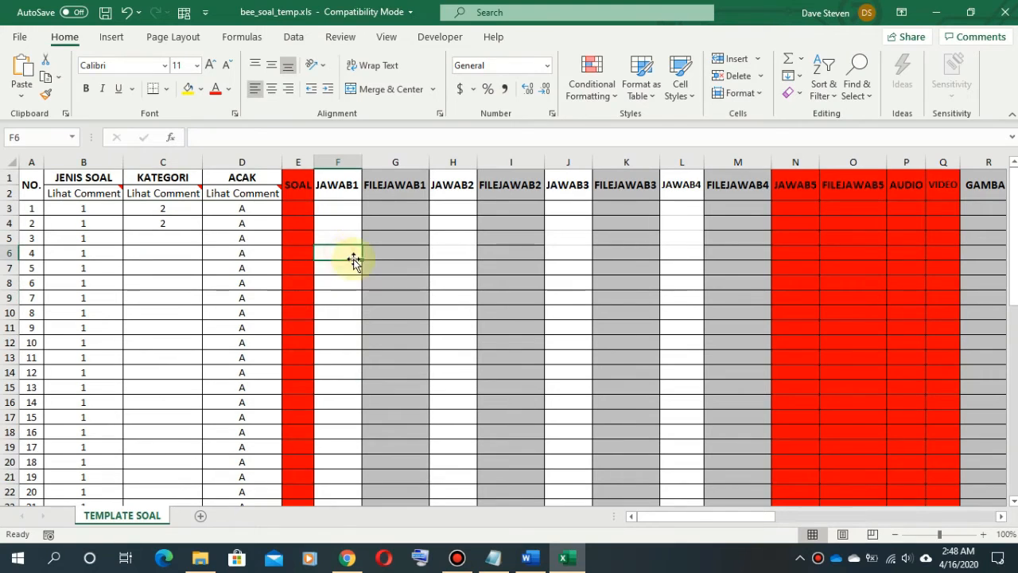
pyautogui.click(340, 158)
pyautogui.click(454, 162)
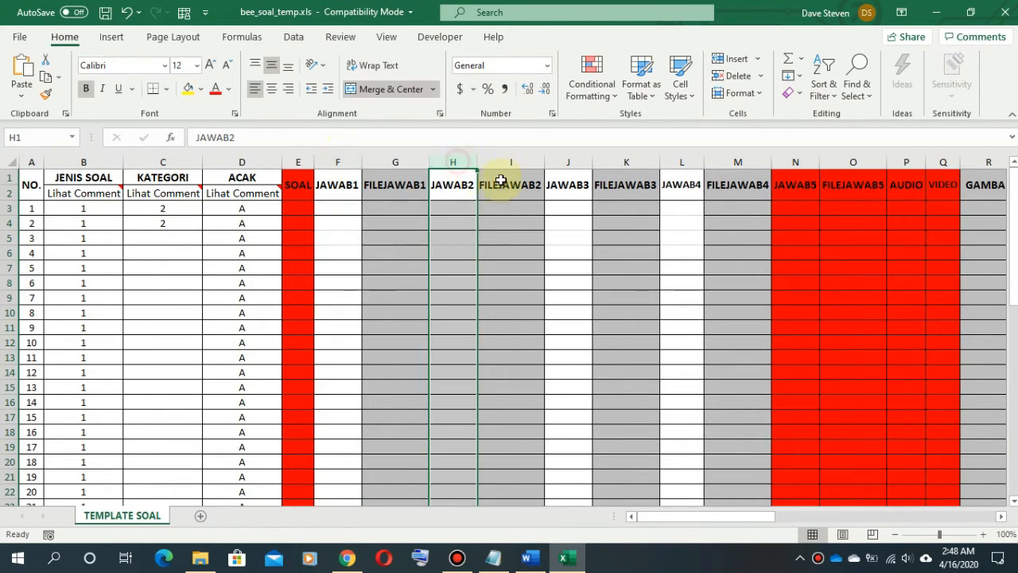
pyautogui.click(571, 155)
pyautogui.click(693, 160)
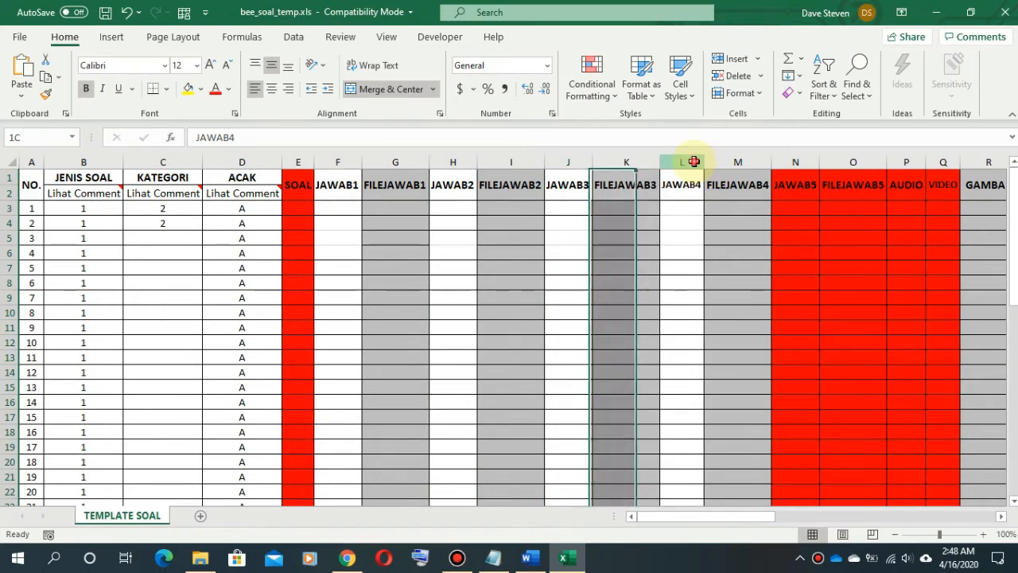
# Copy answer A of question 1 from the Word document k. 2013 Bahasa Indonesia Paket 1.docx into question 1's JAWAB1 cell in Excel.
pyautogui.click(325, 207)
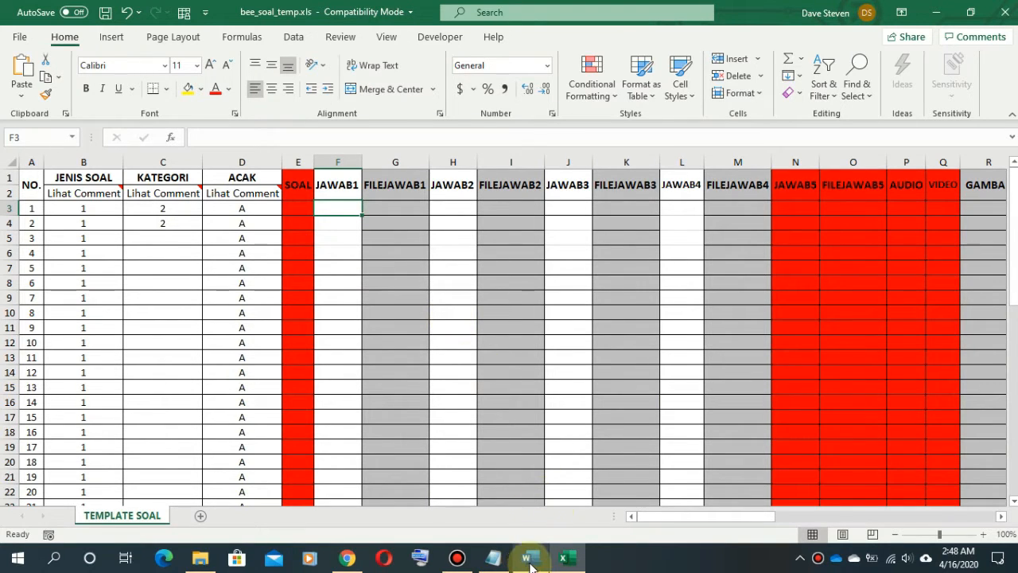
pyautogui.moveTo(530, 565)
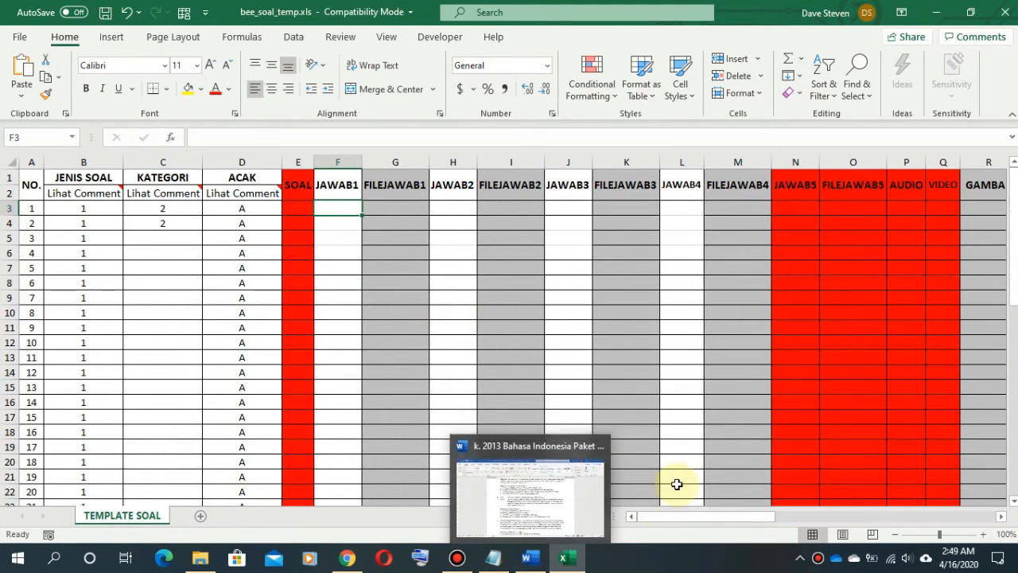
pyautogui.click(540, 513)
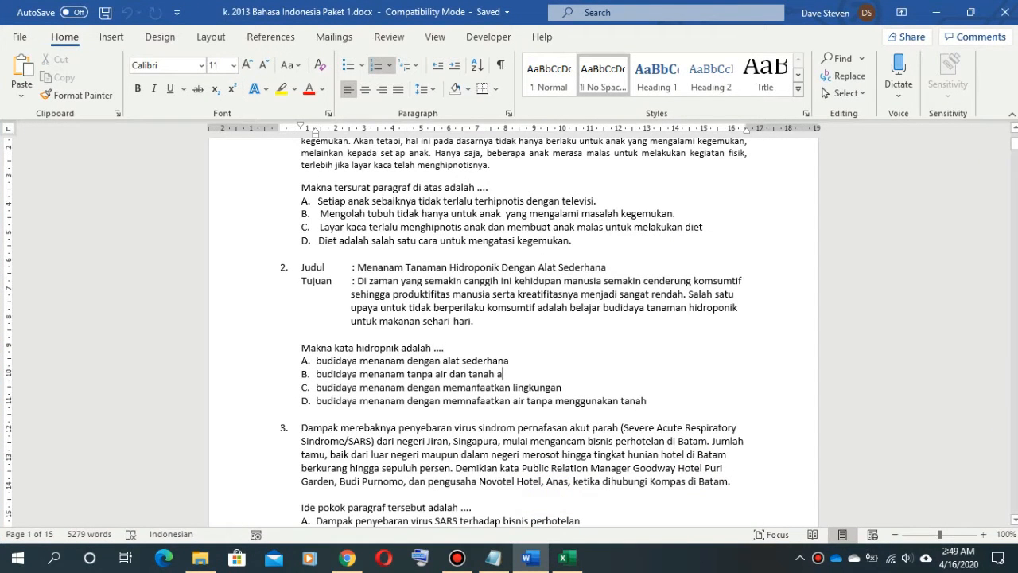
pyautogui.scroll(3, 513, 334)
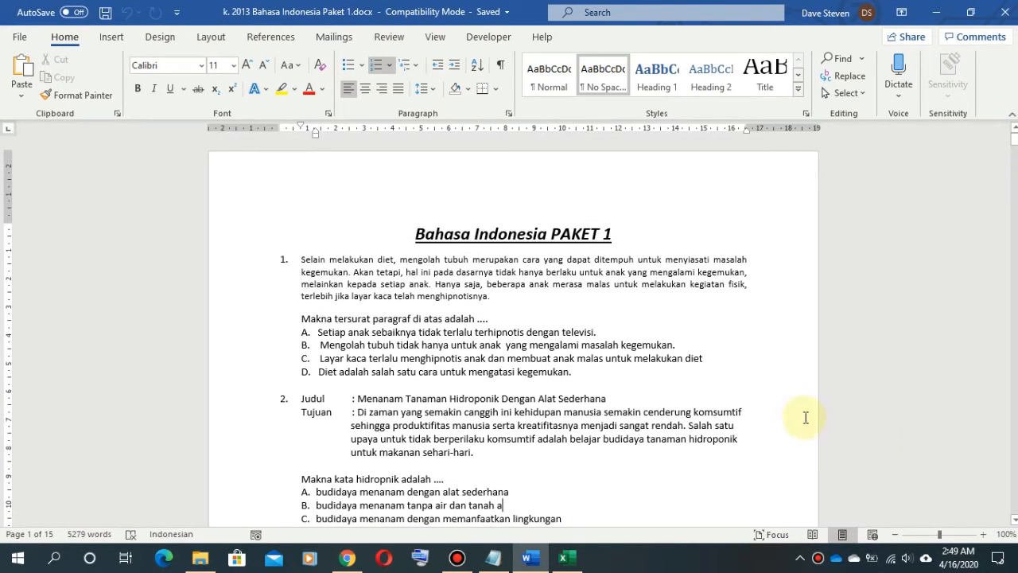
pyautogui.click(1013, 520)
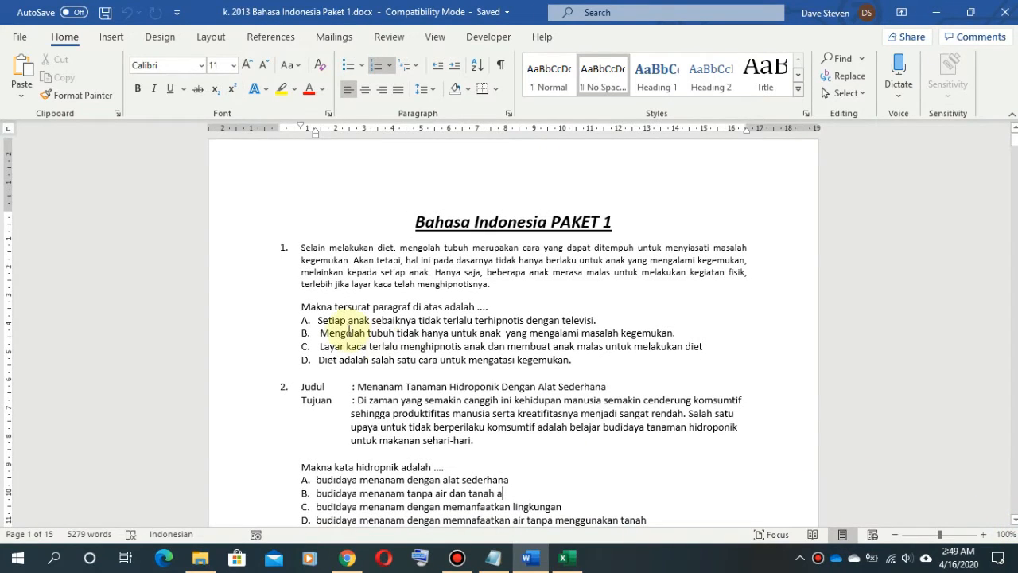
pyautogui.moveTo(331, 320); pyautogui.dragTo(594, 321)
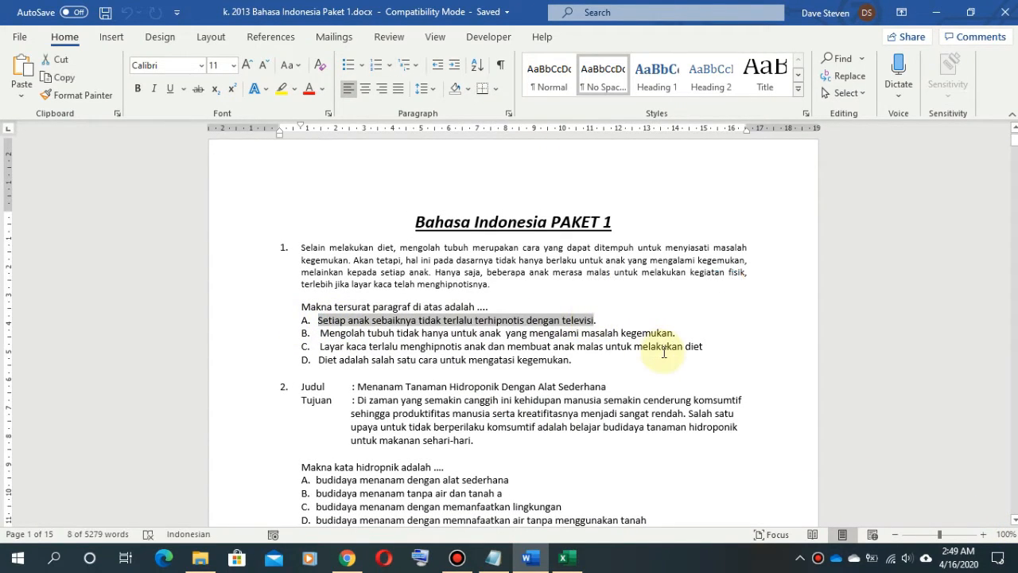
pyautogui.rightClick(560, 321)
pyautogui.click(596, 107)
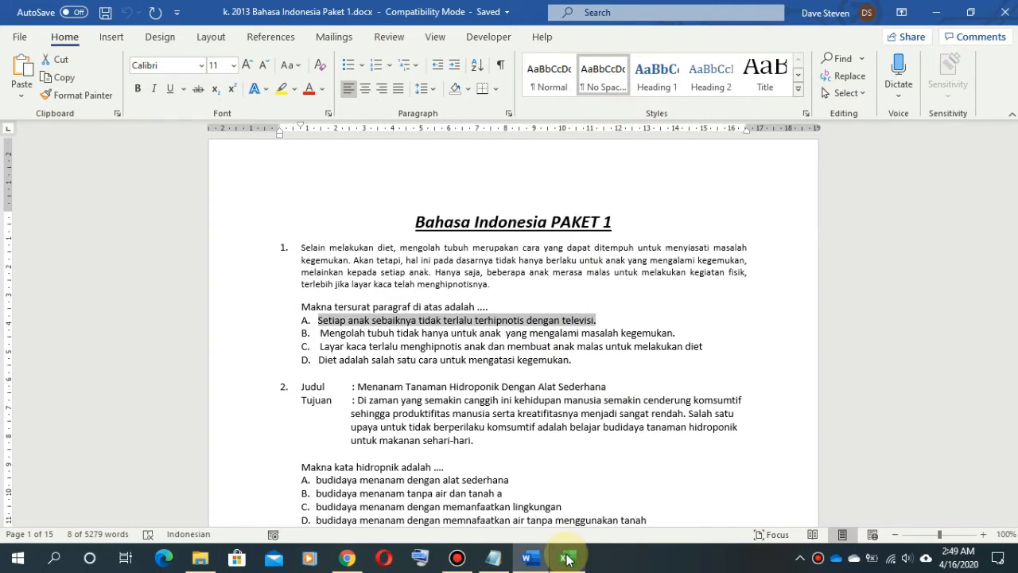
pyautogui.click(566, 560)
pyautogui.click(339, 206)
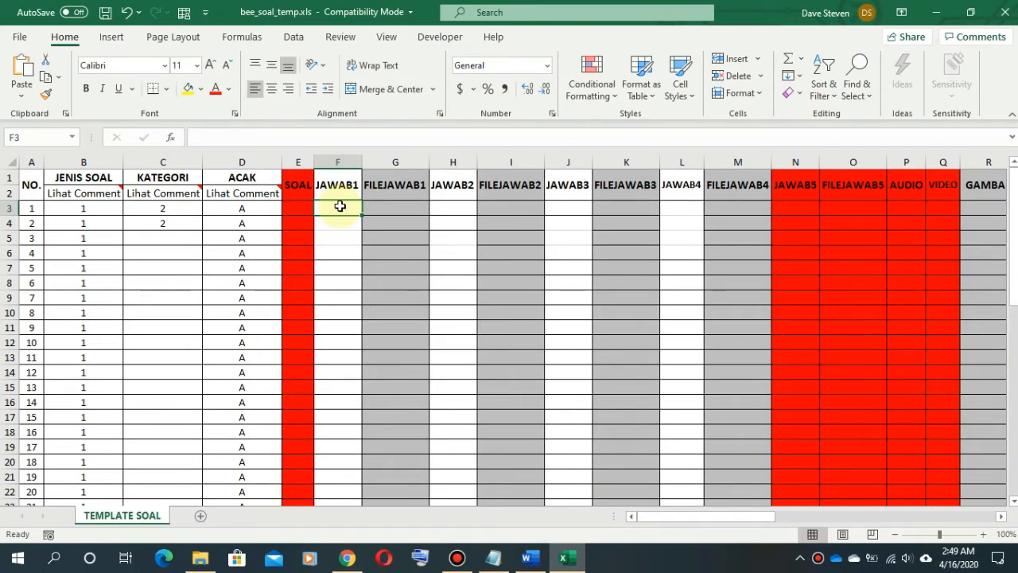
pyautogui.hotkey('ctrl', 'v')
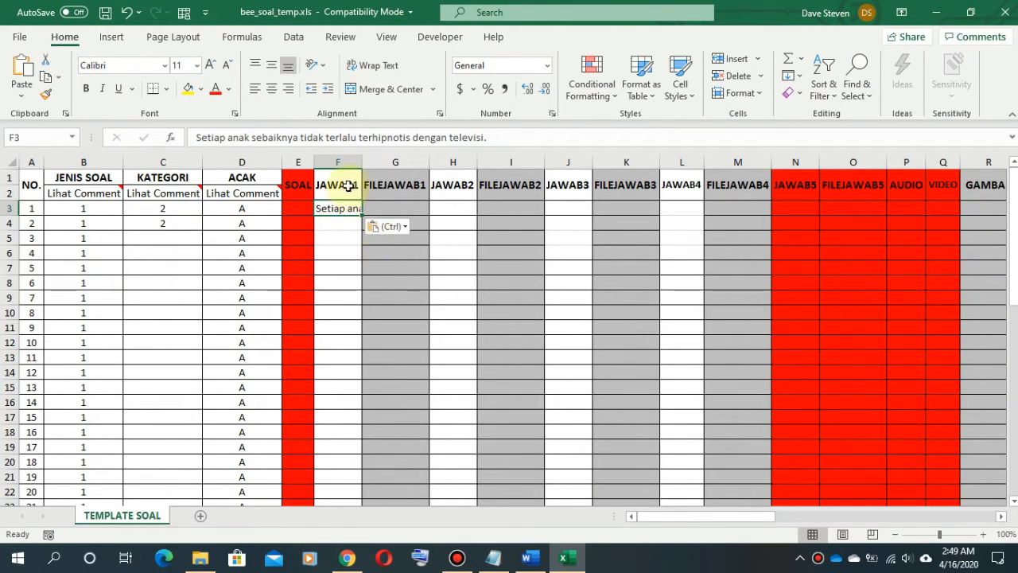
# Copy answer B of question 1, "Mengolah tubuh tidak hanya untuk anak yang mengalami masalah kegemukan.", from Word into question 1's JAWAB2 cell in Excel.
pyautogui.hotkey('alt', 'Tab')
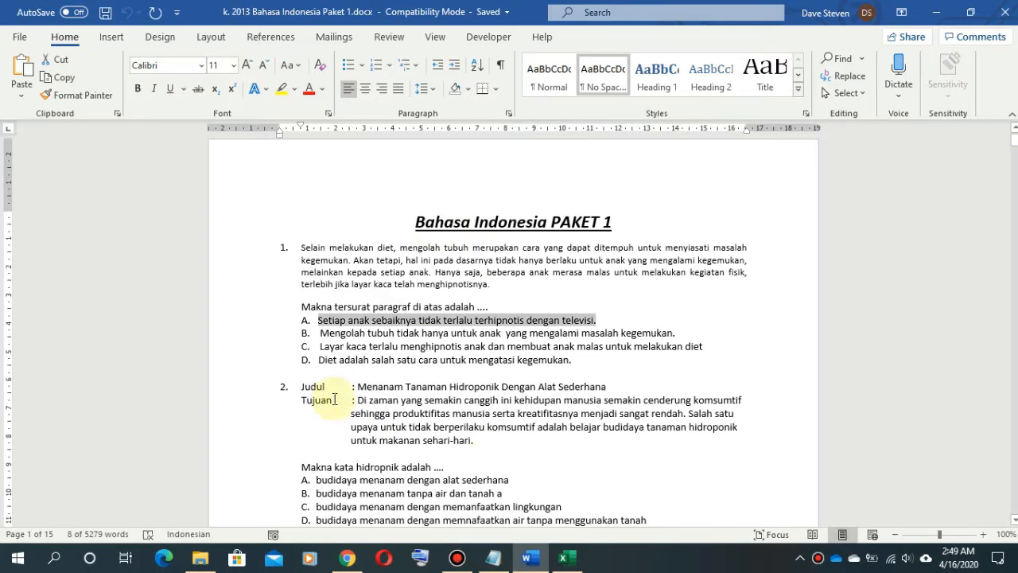
pyautogui.moveTo(322, 334); pyautogui.dragTo(674, 333)
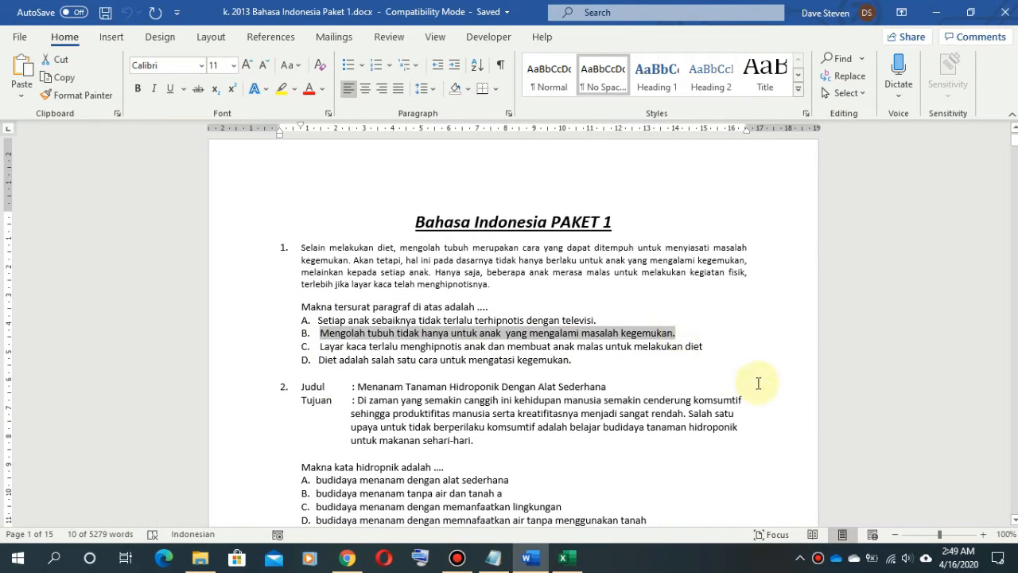
pyautogui.hotkey('alt', 'Tab')
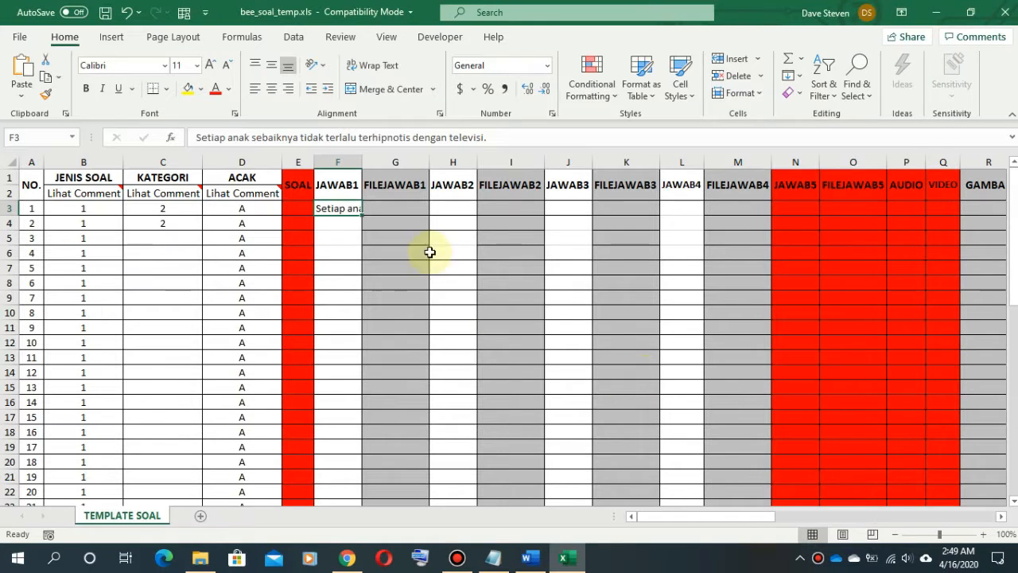
pyautogui.click(450, 208)
pyautogui.hotkey('ctrl', 'v')
# Copy answer C of question 1, "Layar kaca terlalu menghipnotis anak dan membuat anak malas untuk melakukan diet", from Word into its JAWAB3 cell in Excel.
pyautogui.hotkey('alt', 'Tab')
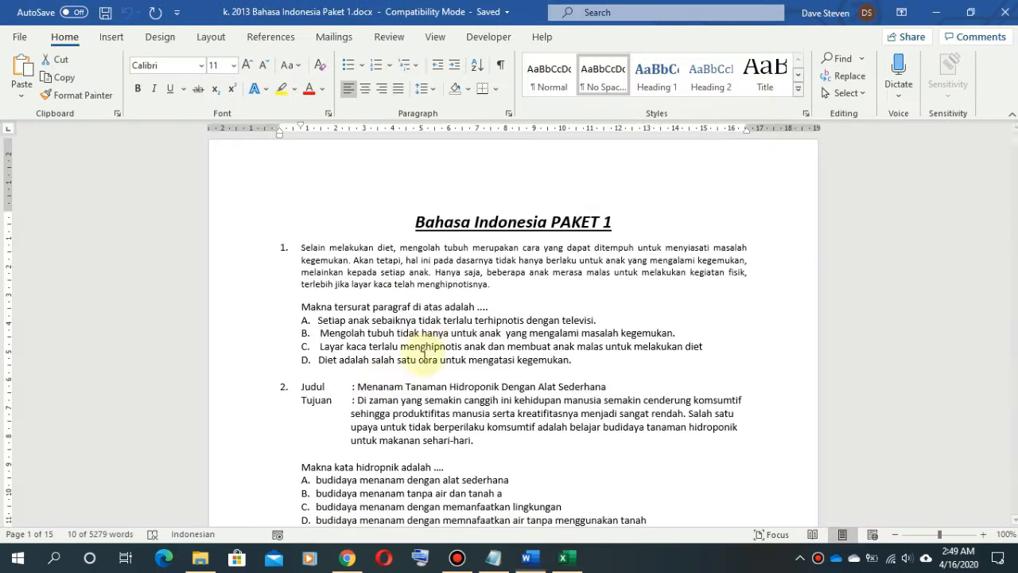
pyautogui.moveTo(321, 347); pyautogui.dragTo(720, 353)
pyautogui.hotkey('ctrl', 'c')
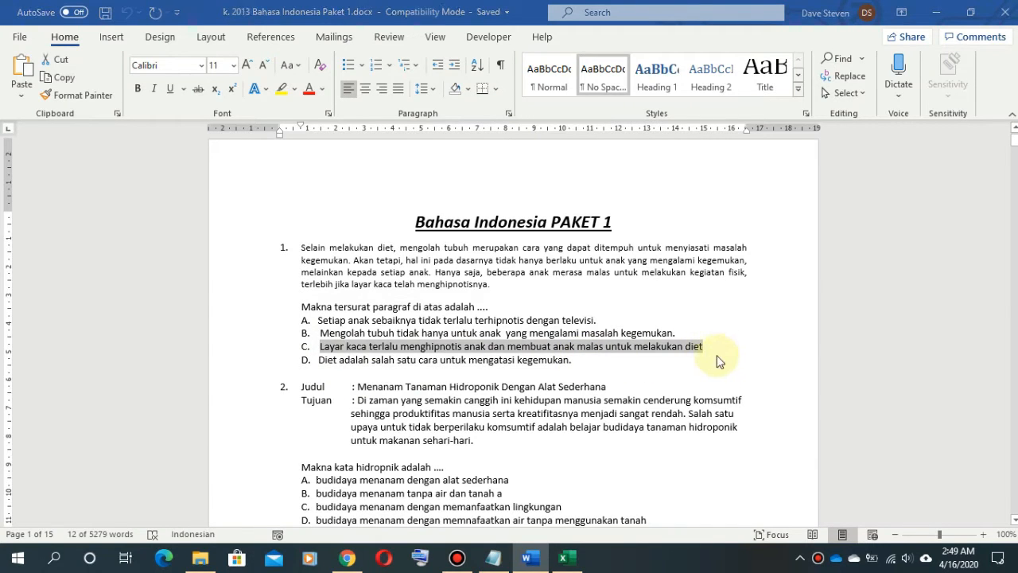
pyautogui.hotkey('alt', 'Tab')
pyautogui.click(550, 205)
pyautogui.hotkey('ctrl', 'v')
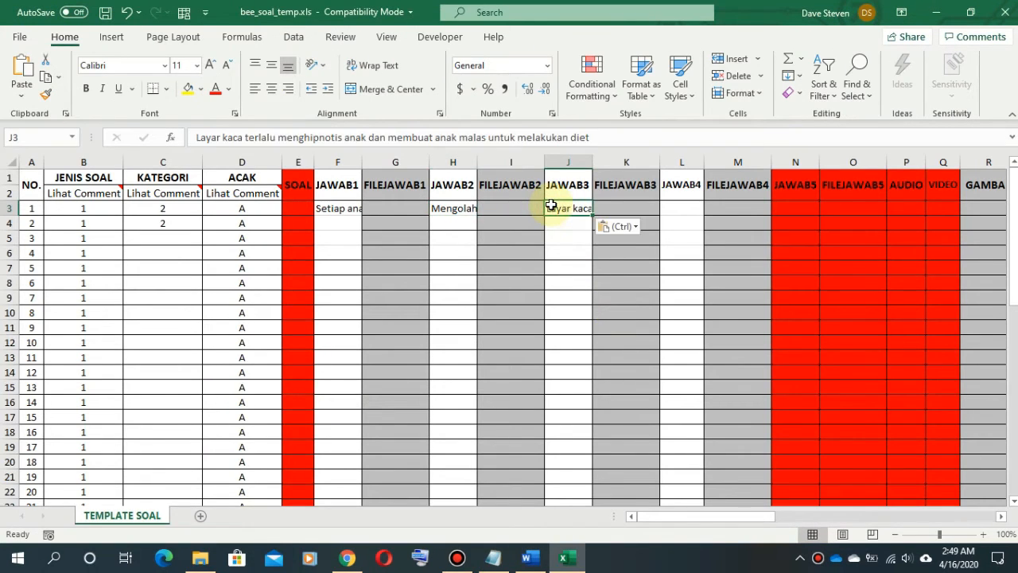
# Copy answer D of question 1, "Diet adalah salah satu cara untuk mengatasi kegemukan.", from Word into question 1's JAWAB4 cell in Excel.
pyautogui.hotkey('alt', 'Tab')
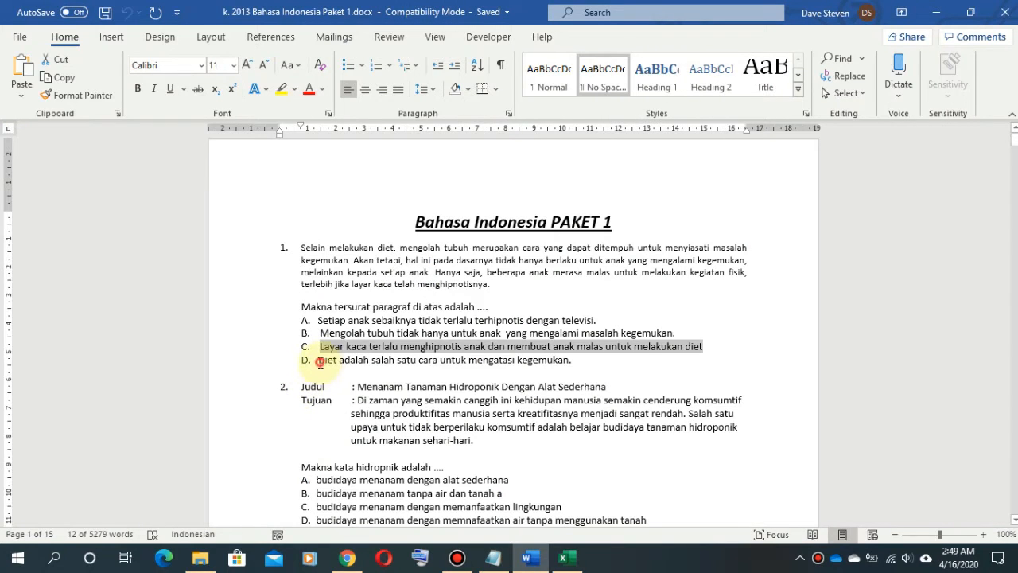
pyautogui.moveTo(321, 363); pyautogui.dragTo(590, 363)
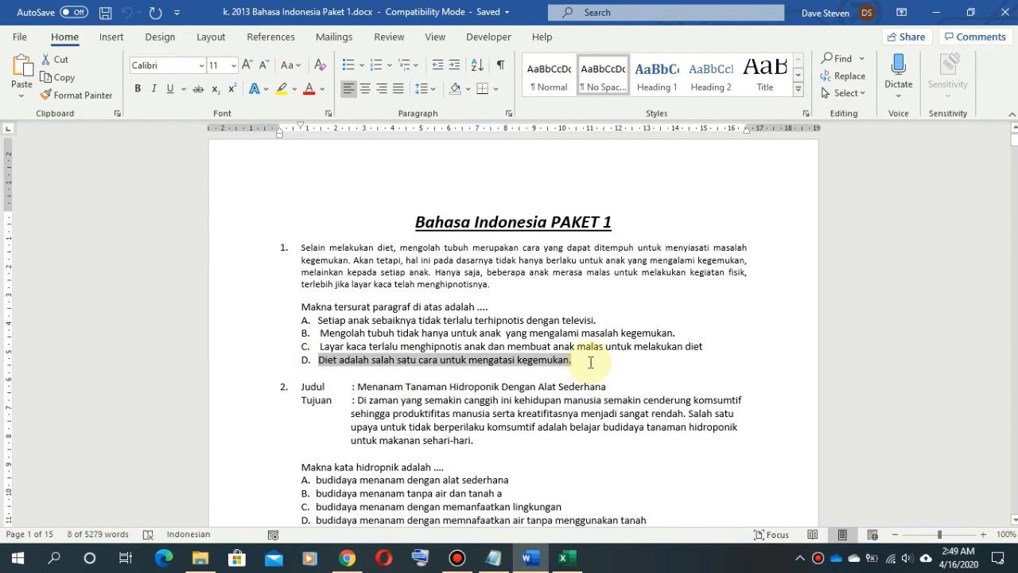
pyautogui.hotkey('ctrl', 'c')
pyautogui.hotkey('alt', 'Tab')
pyautogui.click(681, 209)
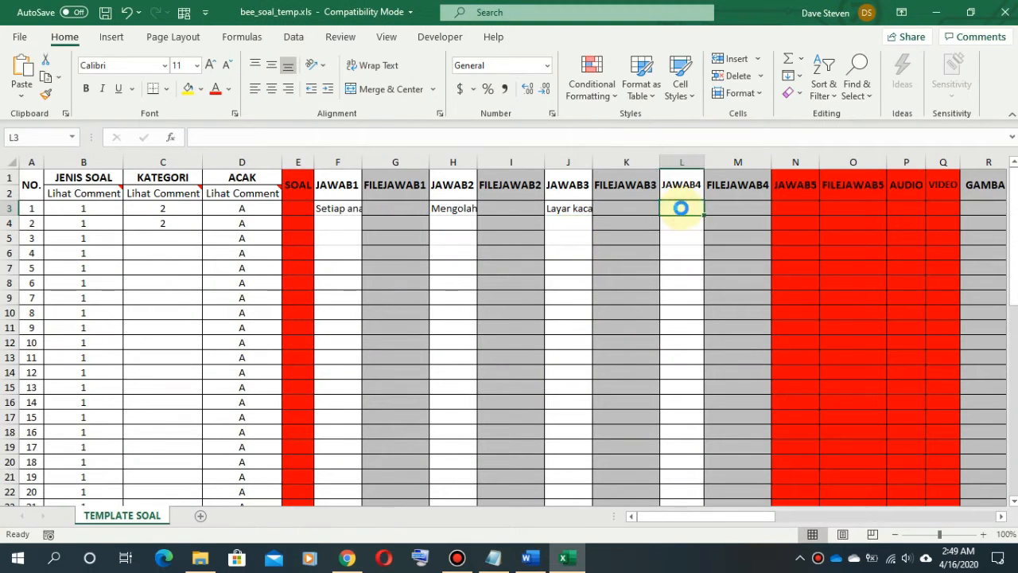
pyautogui.hotkey('ctrl', 'v')
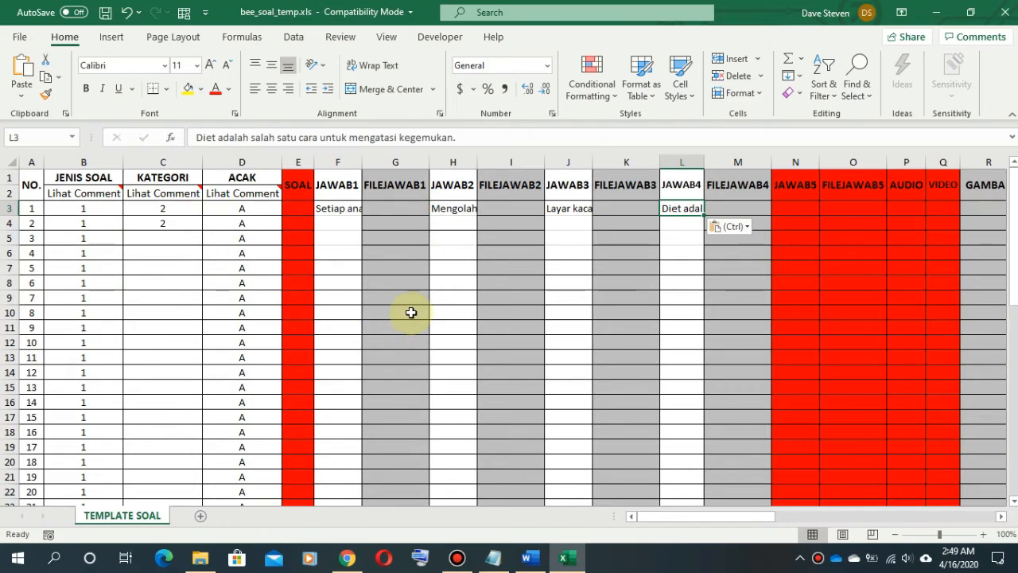
# Copy answer A of question 2, "budidaya menanam dengan alat sederhana", from Word into question 2's JAWAB1 cell in Excel.
pyautogui.hotkey('alt', 'Tab')
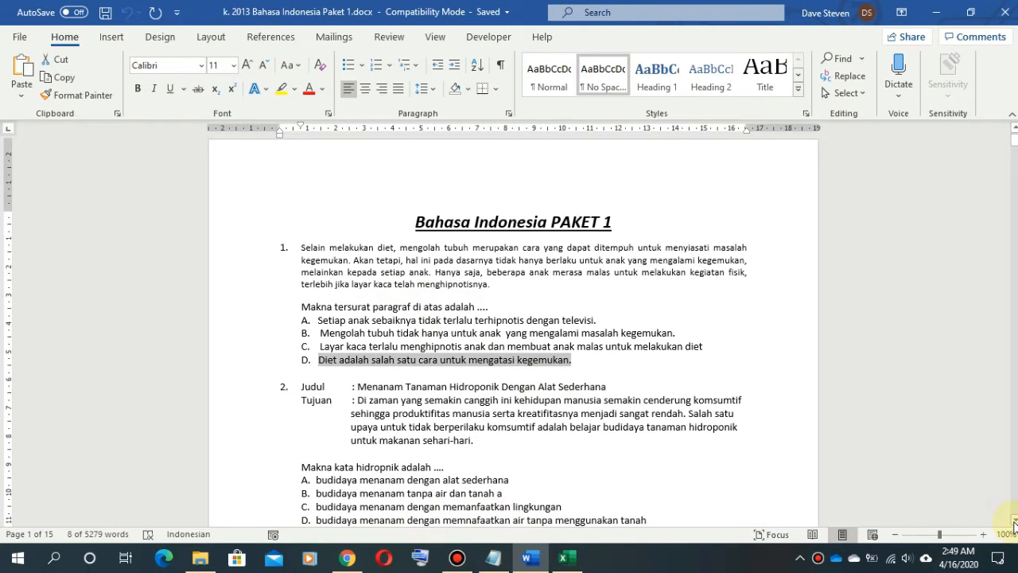
pyautogui.scroll(-2, 392, 478)
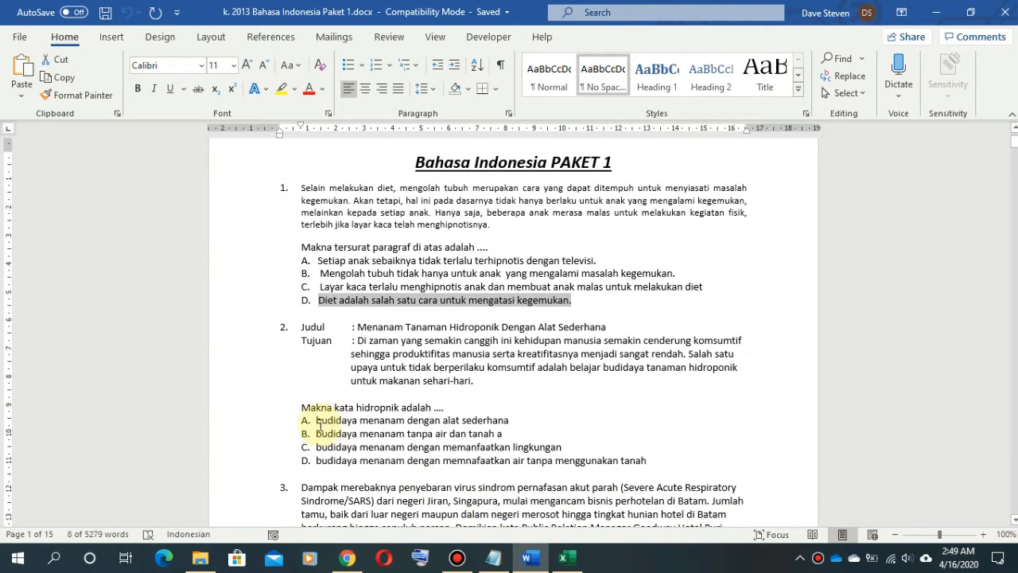
pyautogui.moveTo(316, 423); pyautogui.dragTo(530, 421)
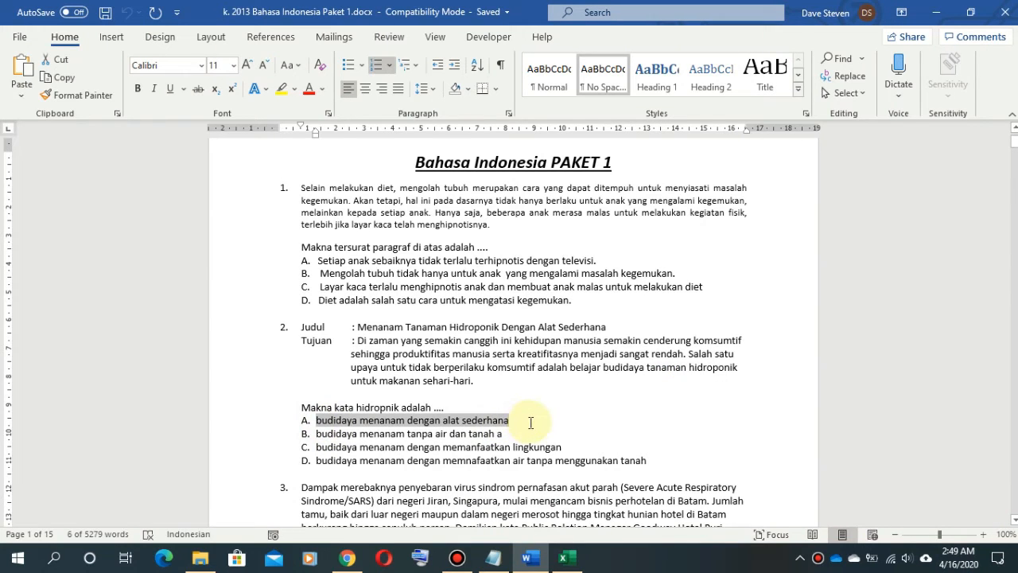
pyautogui.hotkey('alt', 'Tab')
pyautogui.click(342, 227)
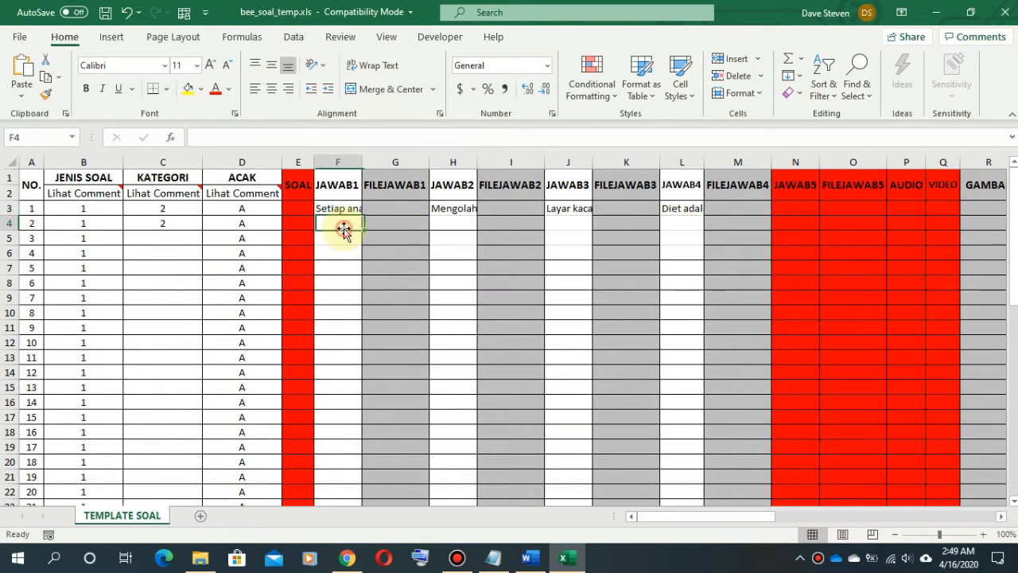
pyautogui.hotkey('ctrl', 'v')
# Copy answer B of question 2, "budidaya menanam tanpa air dan tanah a", from Word into question 2's JAWAB2 cell in Excel.
pyautogui.hotkey('alt', 'Tab')
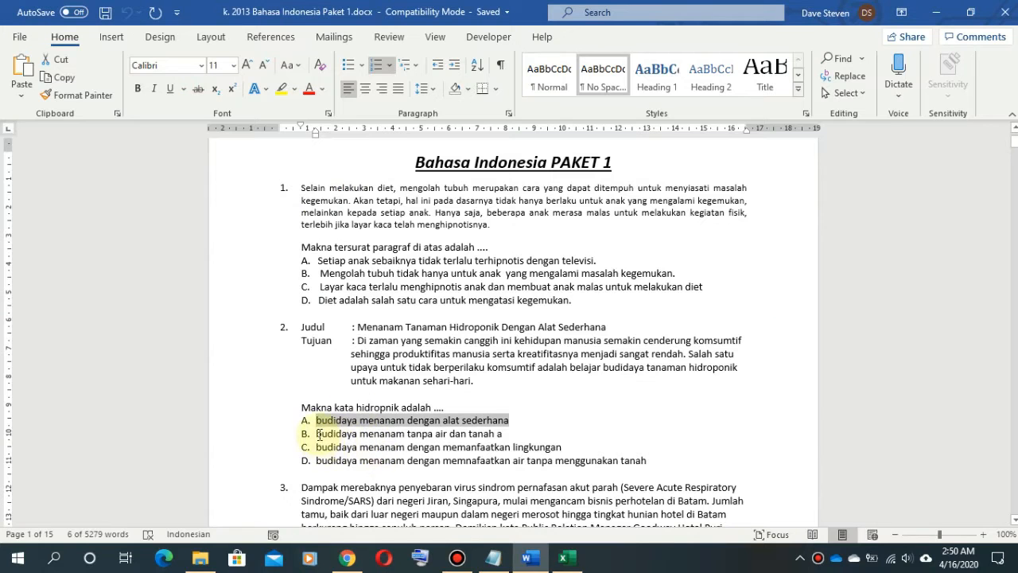
pyautogui.moveTo(318, 434); pyautogui.dragTo(503, 433)
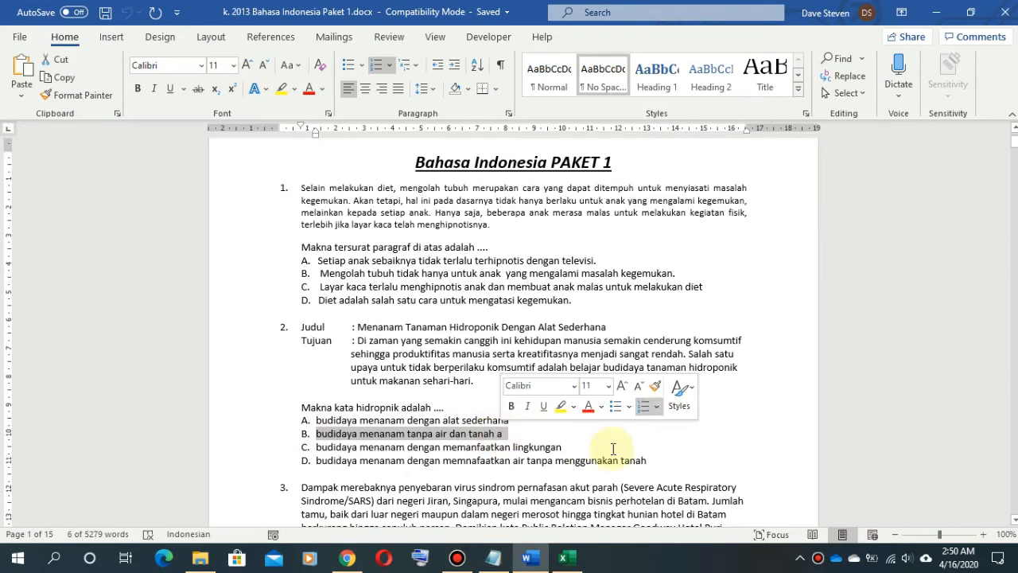
pyautogui.hotkey('alt', 'Tab')
pyautogui.click(444, 223)
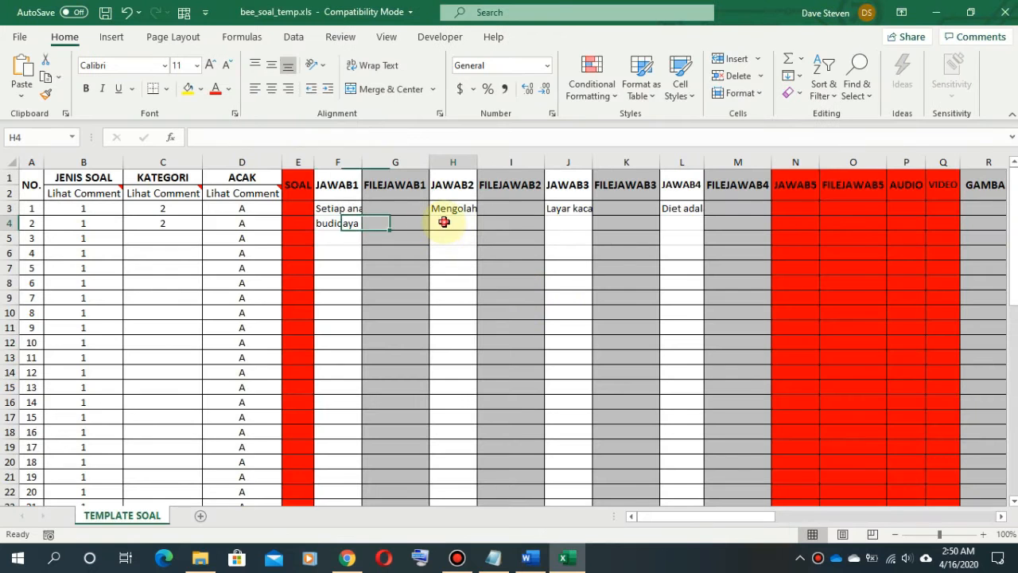
pyautogui.hotkey('ctrl', 'v')
# Copy answer C of question 2, "budidaya menanam dengan memanfaatkan lingkungan", from Word into question 2's JAWAB3 cell in Excel.
pyautogui.hotkey('alt', 'Tab')
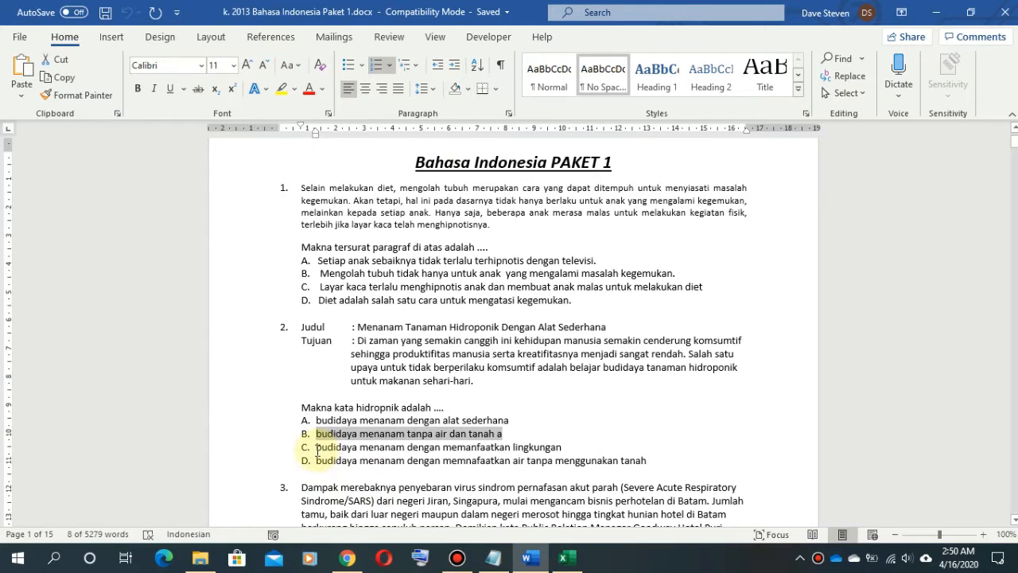
pyautogui.moveTo(316, 450); pyautogui.dragTo(569, 445)
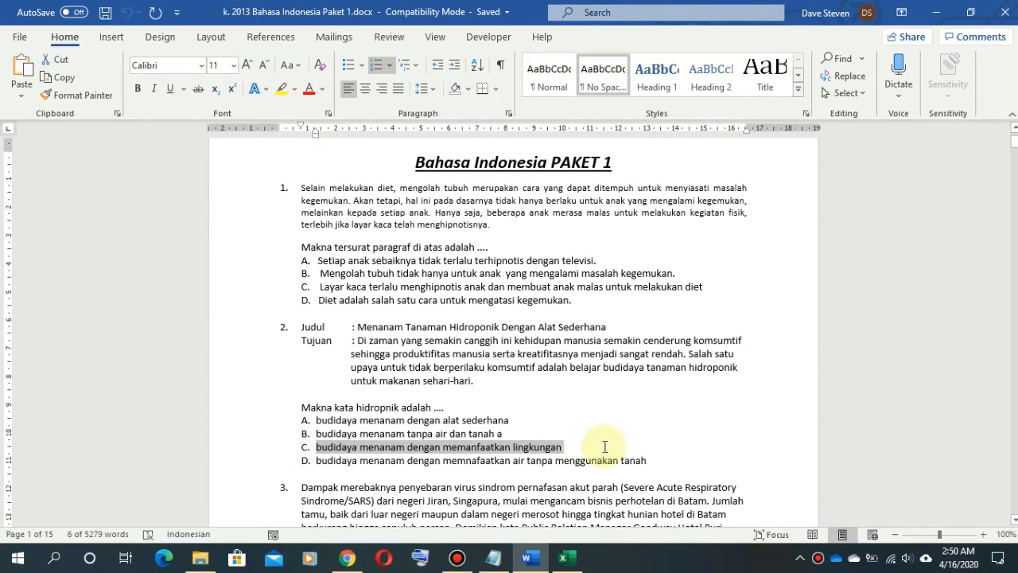
pyautogui.hotkey('alt', 'Tab')
pyautogui.click(565, 225)
pyautogui.hotkey('ctrl', 'c')
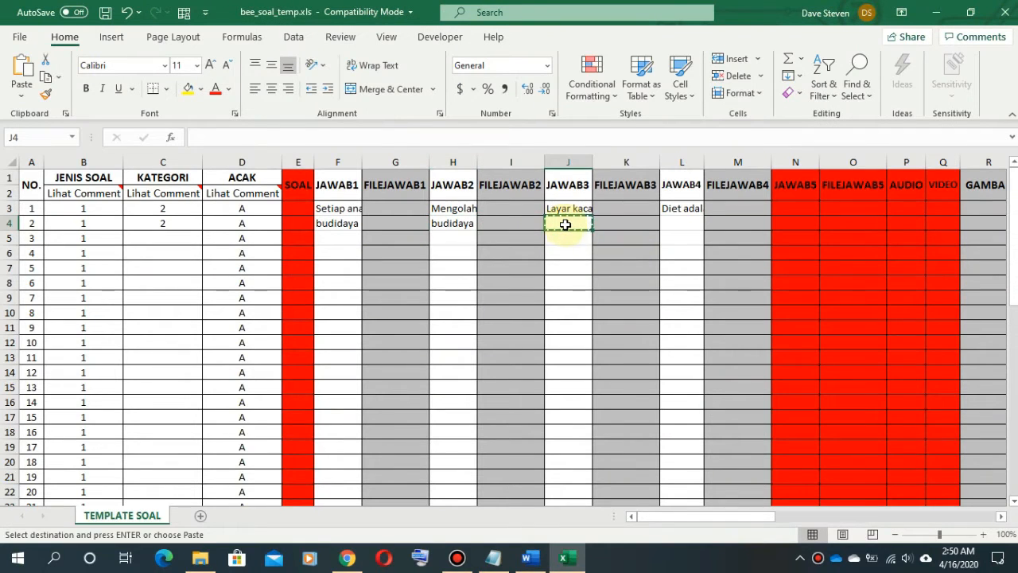
pyautogui.press('Escape')
pyautogui.hotkey('alt', 'Tab')
pyautogui.hotkey('alt', 'Tab')
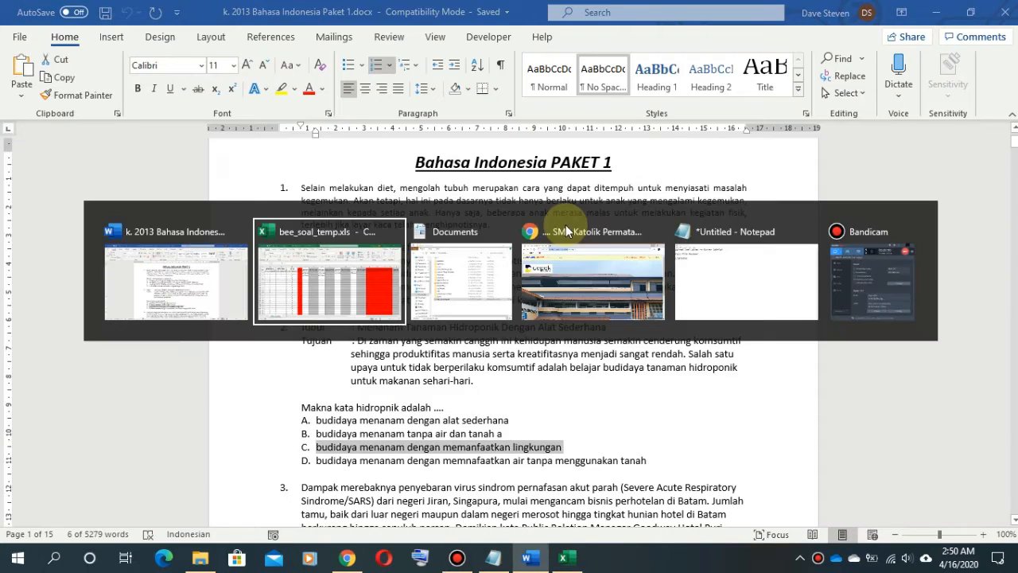
pyautogui.hotkey('ctrl', 'v')
# Copy answer D of question 2, "budidaya menanam dengan memnafaatkan air tanpa menggunakan tanah", from Word into question 2's JAWAB4 cell in Excel.
pyautogui.hotkey('alt', 'Tab')
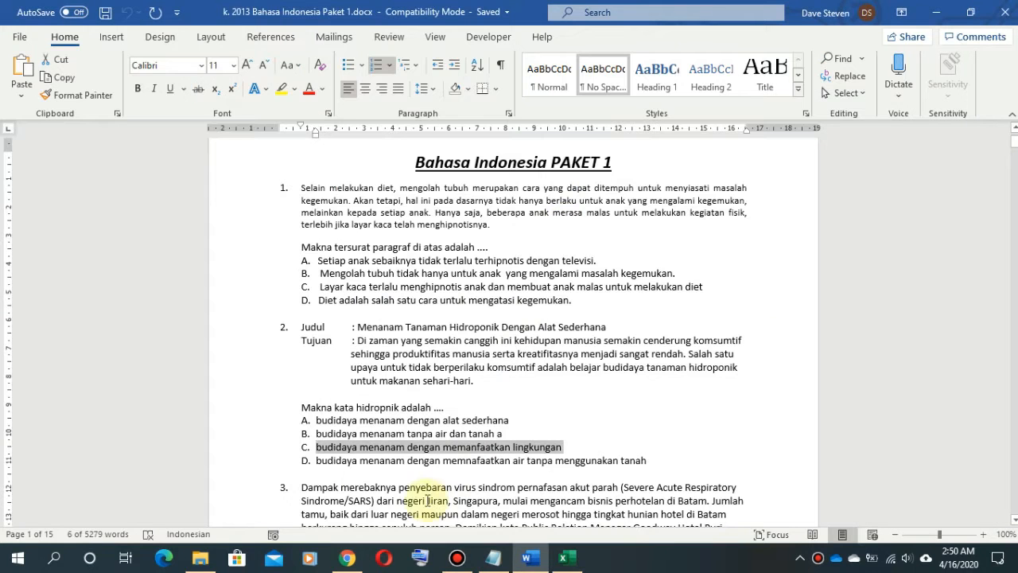
pyautogui.moveTo(317, 461); pyautogui.dragTo(722, 463)
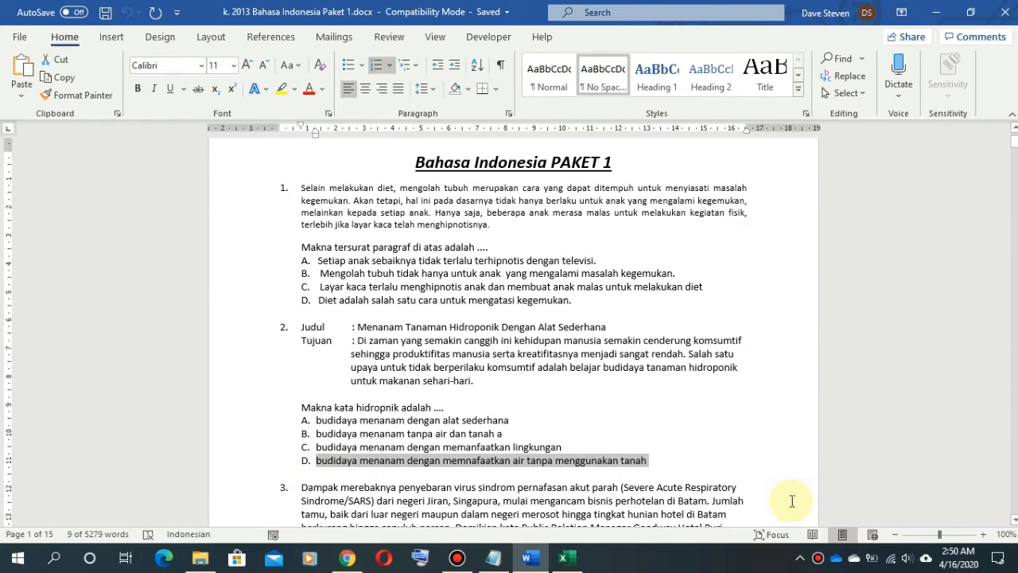
pyautogui.hotkey('ctrl', 'c')
pyautogui.hotkey('alt', 'Tab')
pyautogui.click(676, 222)
pyautogui.hotkey('ctrl', 'v')
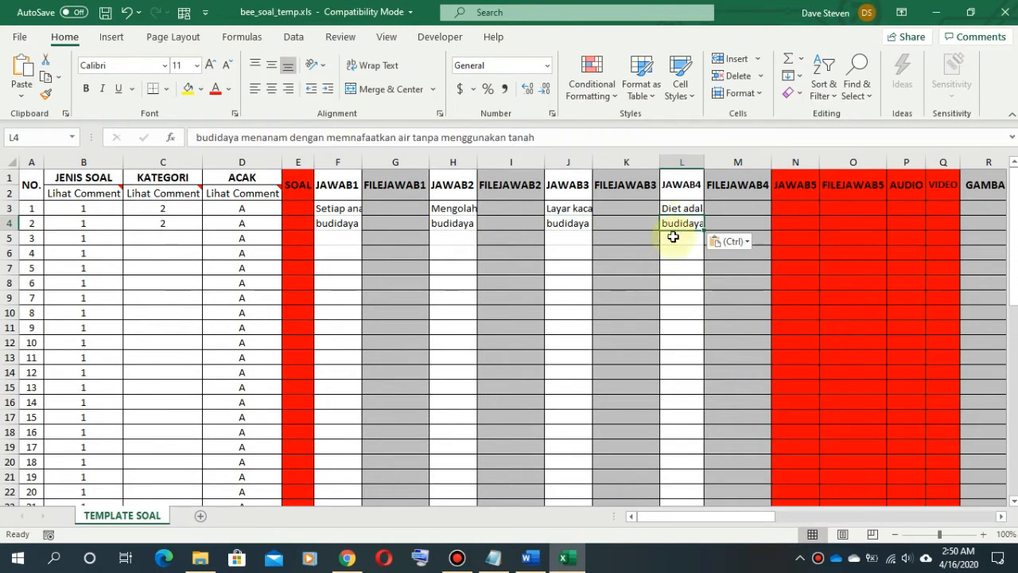
# Select question 1's NAMA FILE SOAL cell in Excel, and open the Lightshot folder from Documents in File Explorer.
pyautogui.click(663, 311)
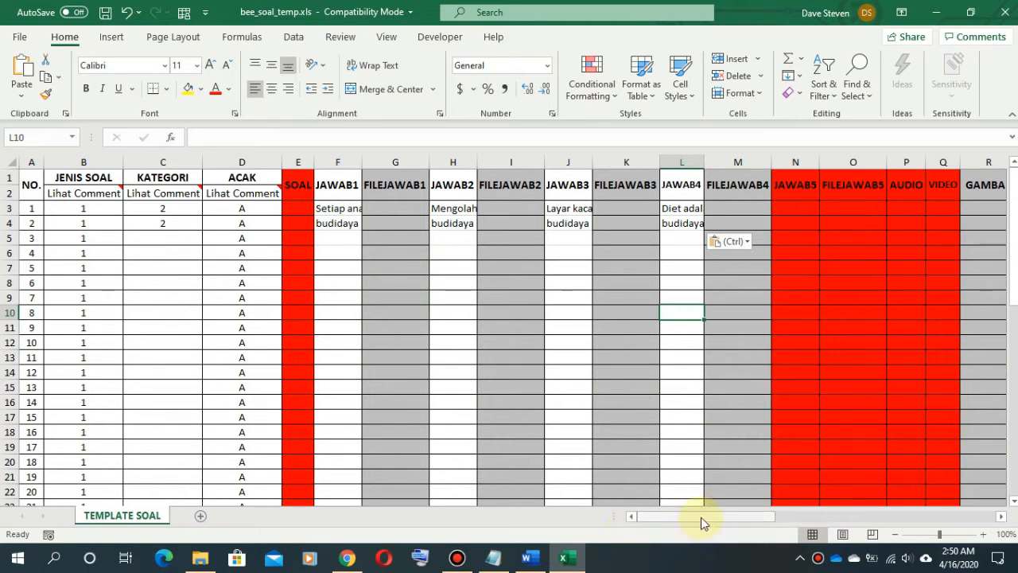
pyautogui.moveTo(701, 516); pyautogui.dragTo(867, 523)
pyautogui.moveTo(889, 524); pyautogui.dragTo(921, 518)
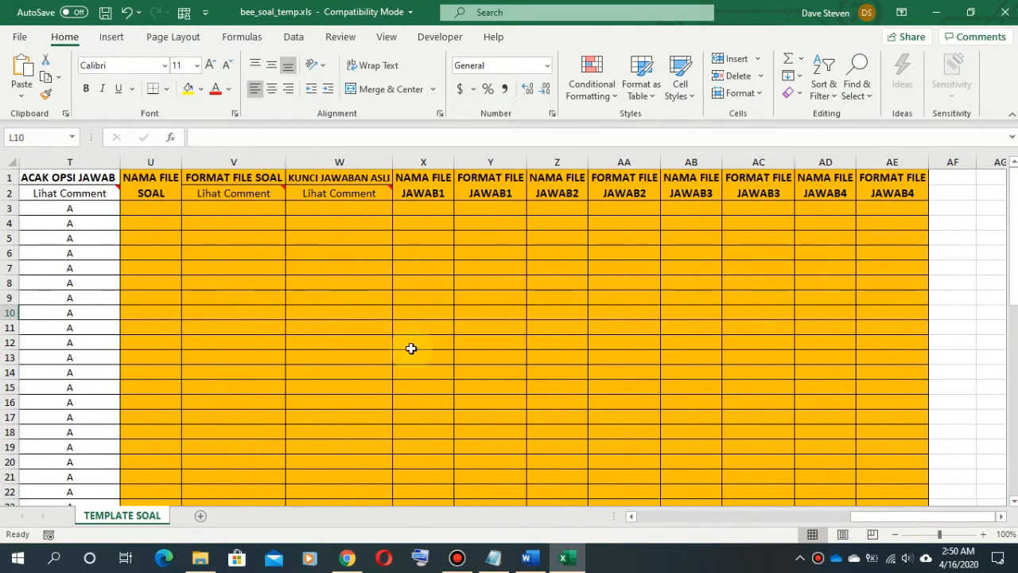
pyautogui.click(166, 210)
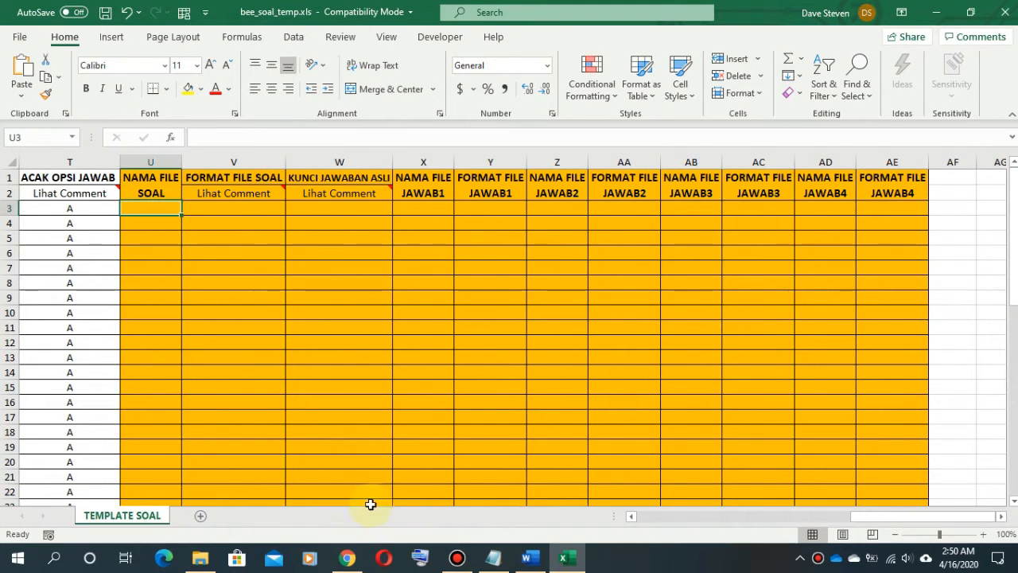
pyautogui.click(202, 561)
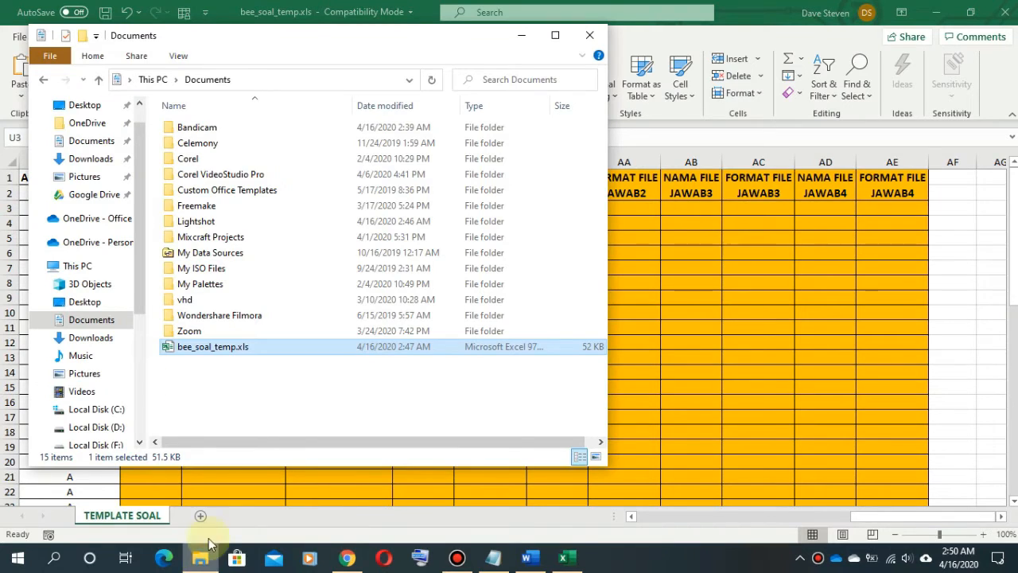
pyautogui.click(120, 143)
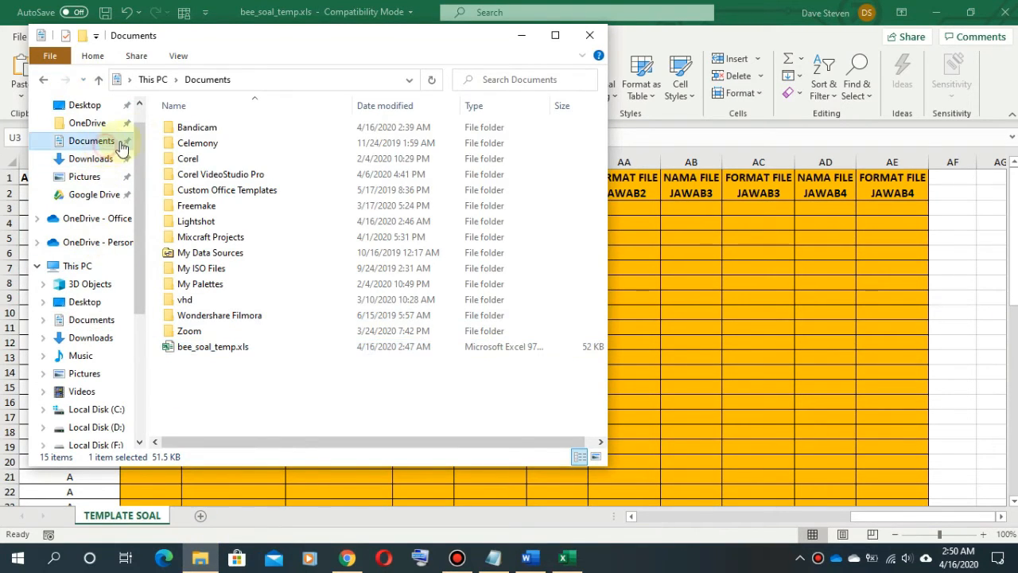
pyautogui.doubleClick(210, 225)
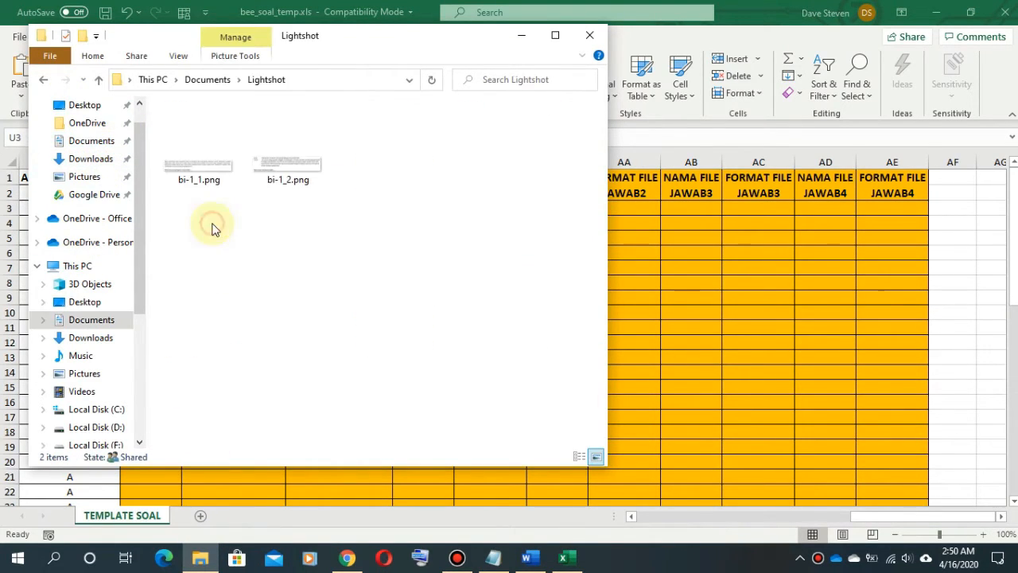
# Copy the name bi-1_1, without its extension, from the first question image into question 1's NAMA FILE SOAL cell in Excel.
pyautogui.click(199, 189)
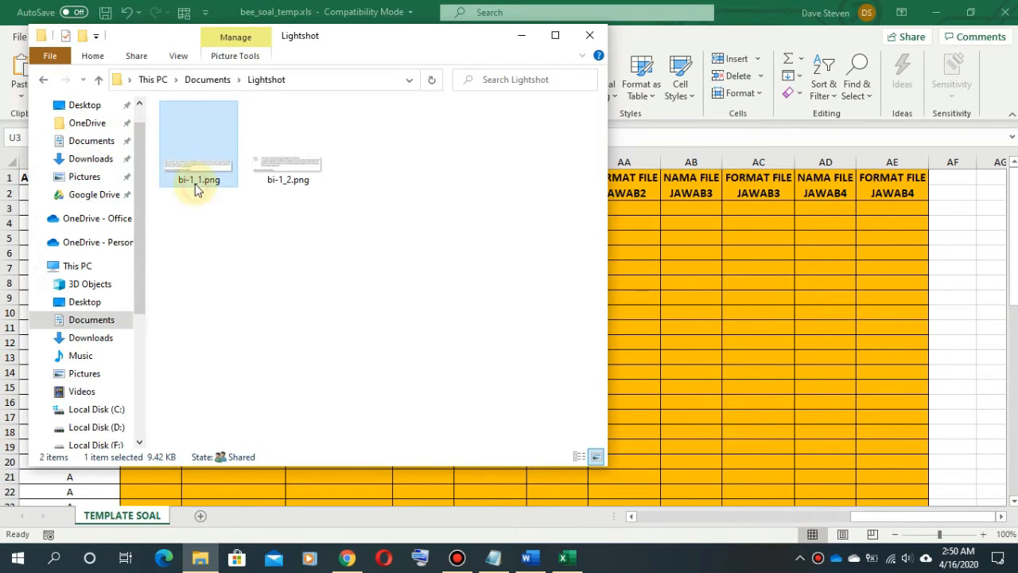
pyautogui.rightClick(197, 183)
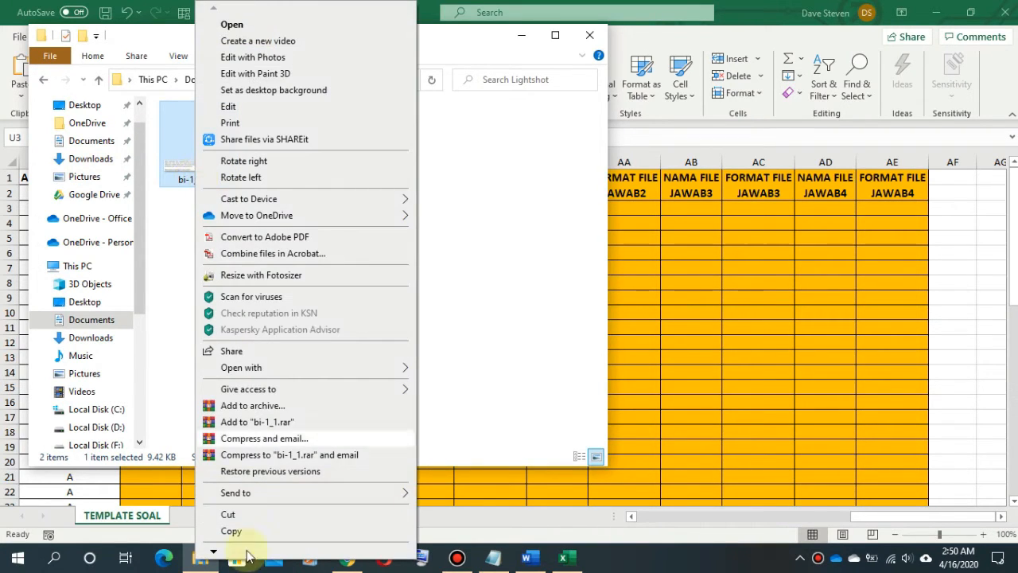
pyautogui.rightClick(182, 120)
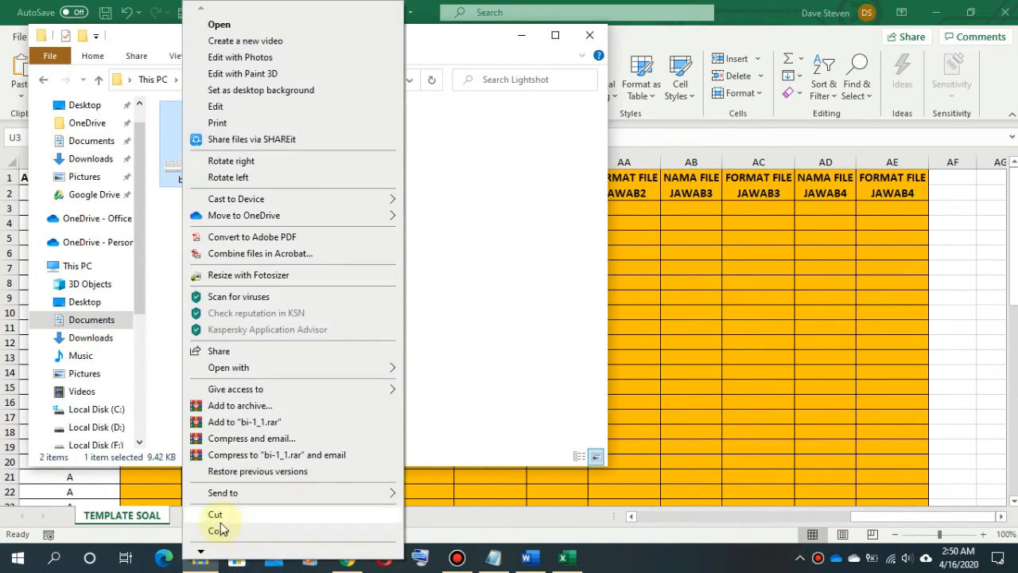
pyautogui.click(212, 552)
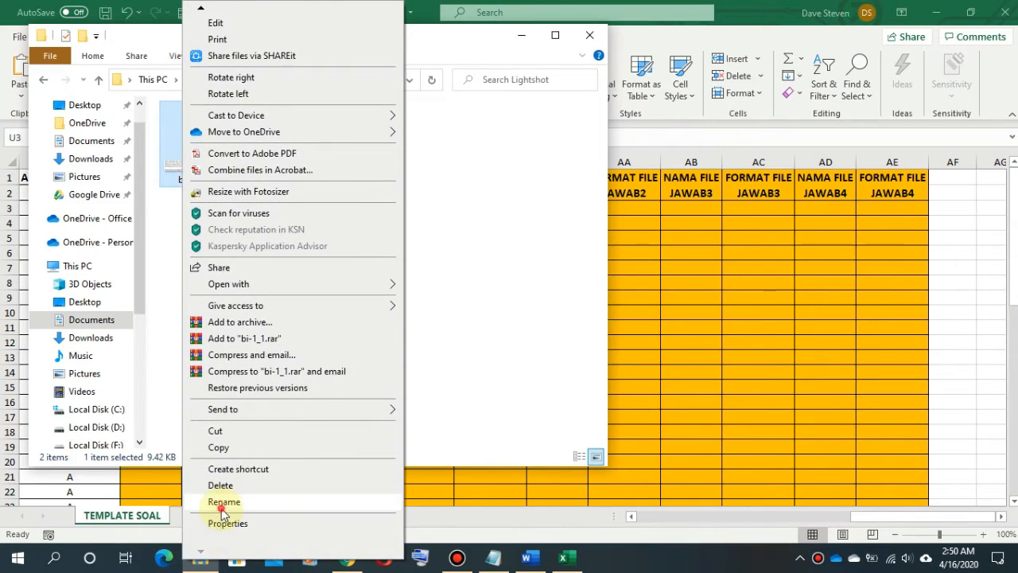
pyautogui.click(213, 502)
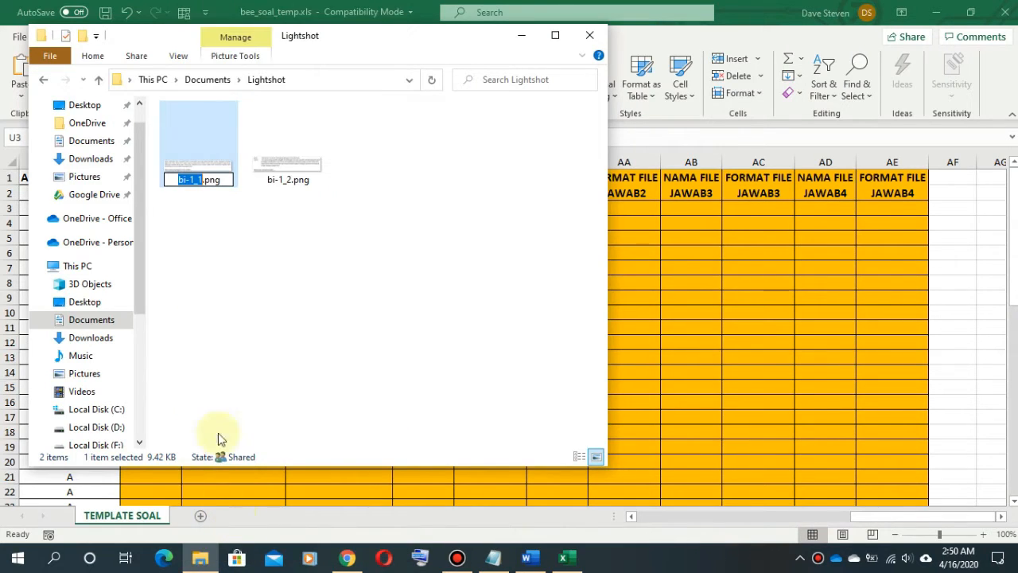
pyautogui.rightClick(182, 180)
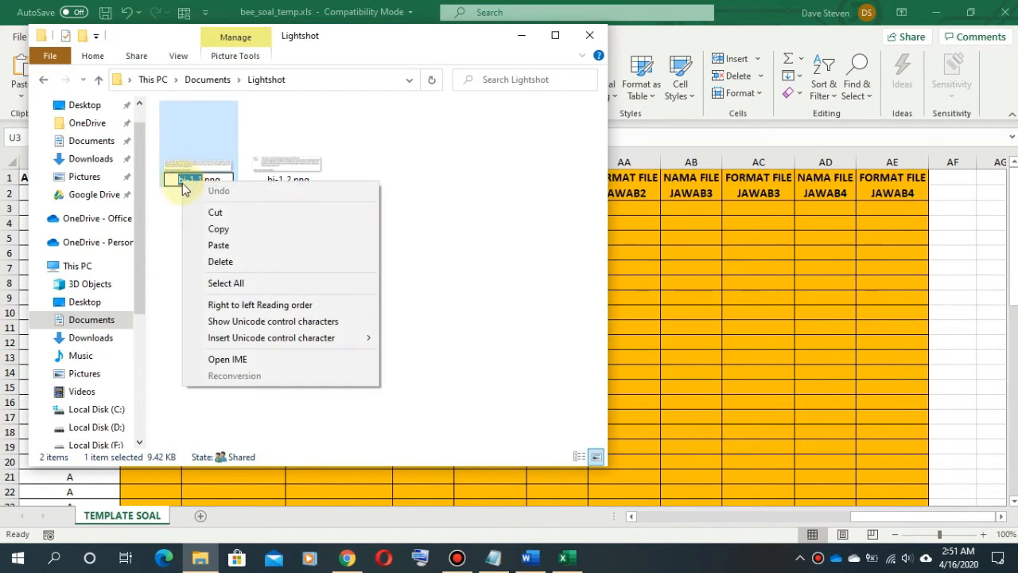
pyautogui.click(211, 227)
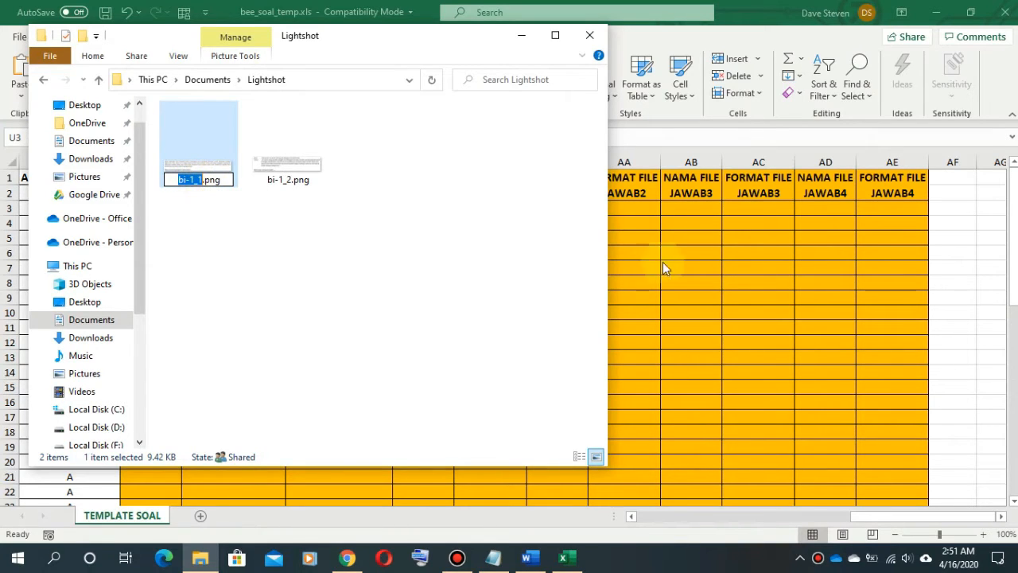
pyautogui.click(520, 35)
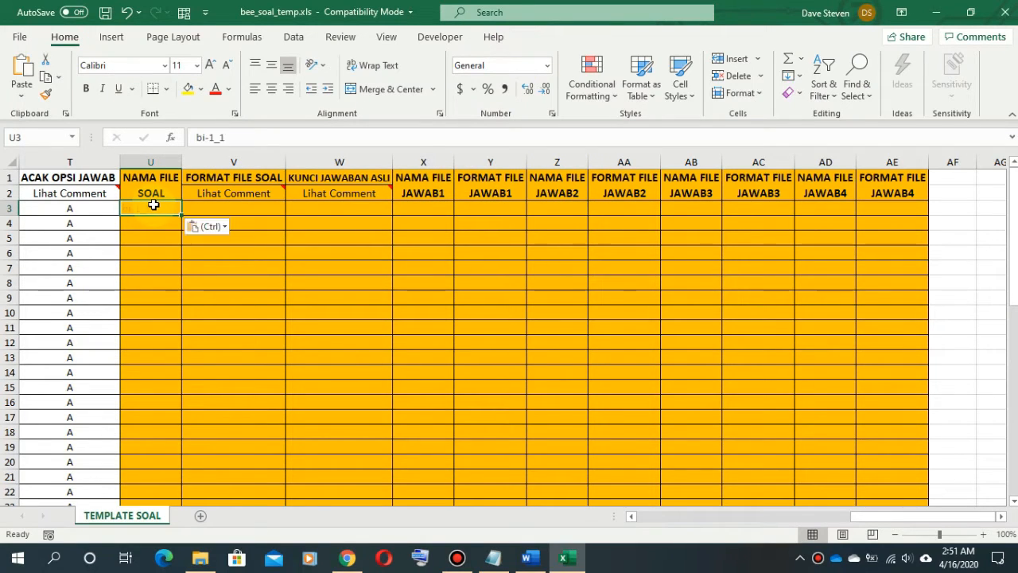
# Check the file extension of bi-1_1.png in File Explorer, and enter .png as question 1's FORMAT FILE SOAL in Excel.
pyautogui.click(250, 213)
pyautogui.hotkey('alt', 'Tab')
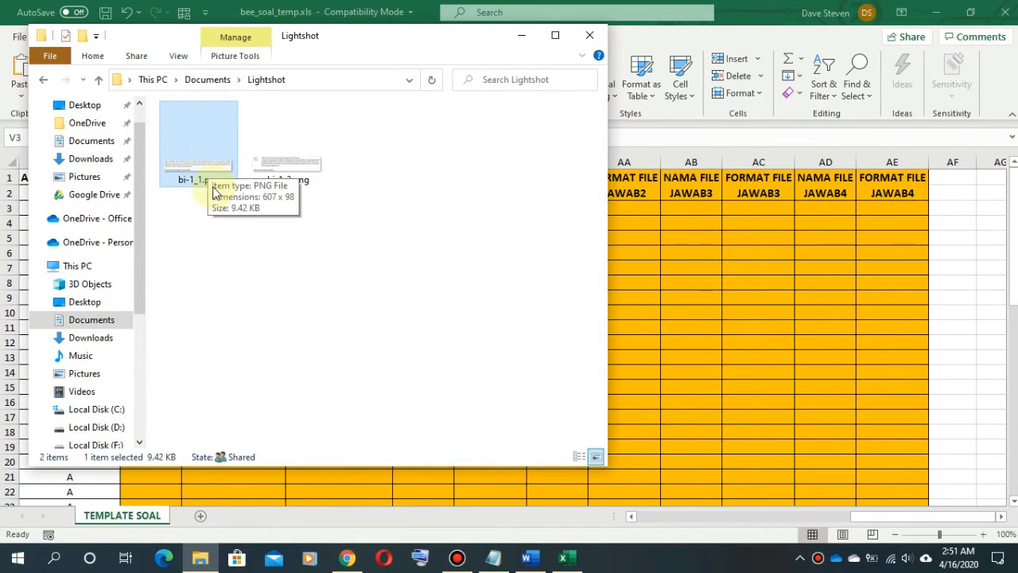
pyautogui.click(266, 266)
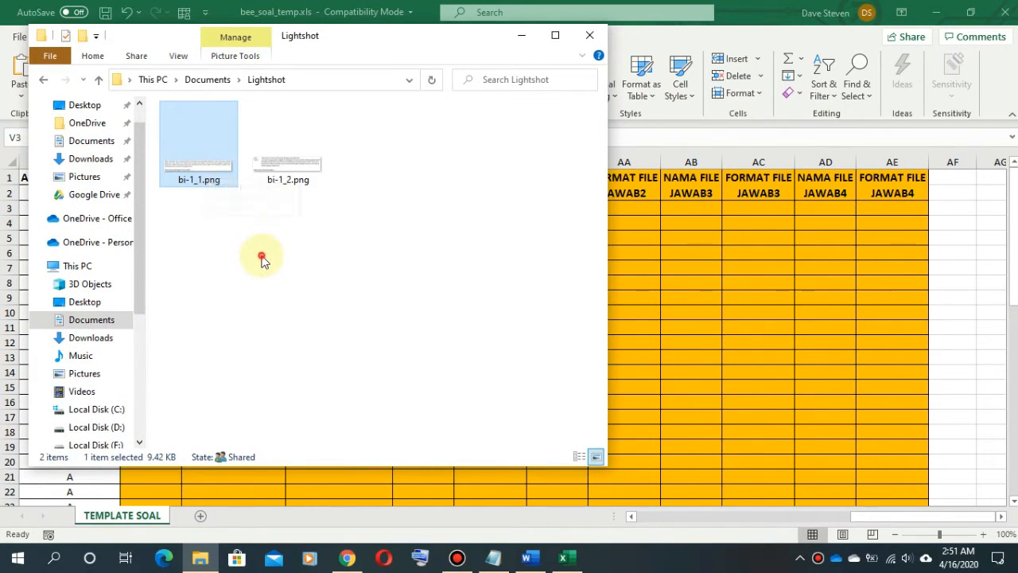
pyautogui.click(213, 179)
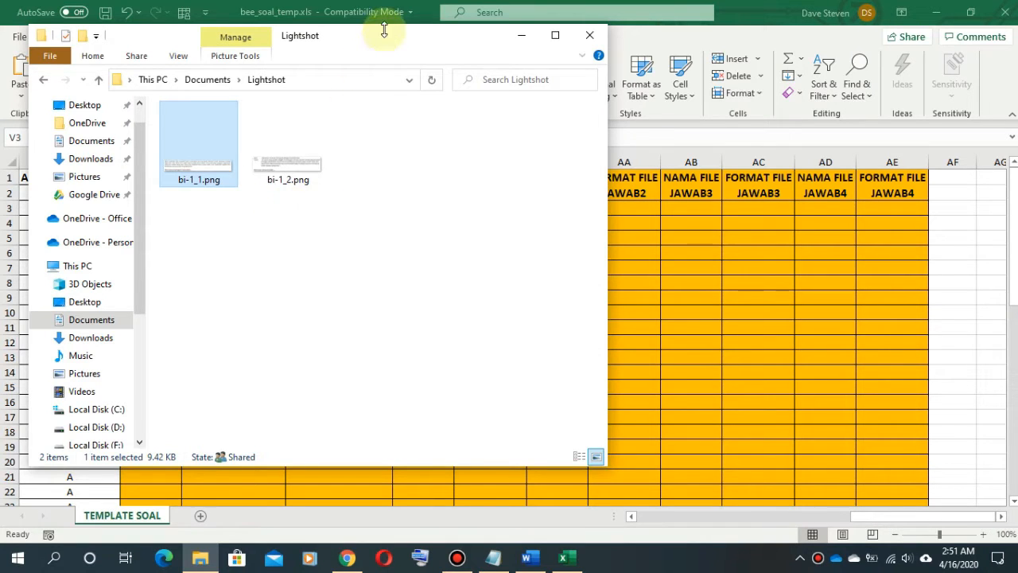
pyautogui.moveTo(390, 38); pyautogui.dragTo(812, 57)
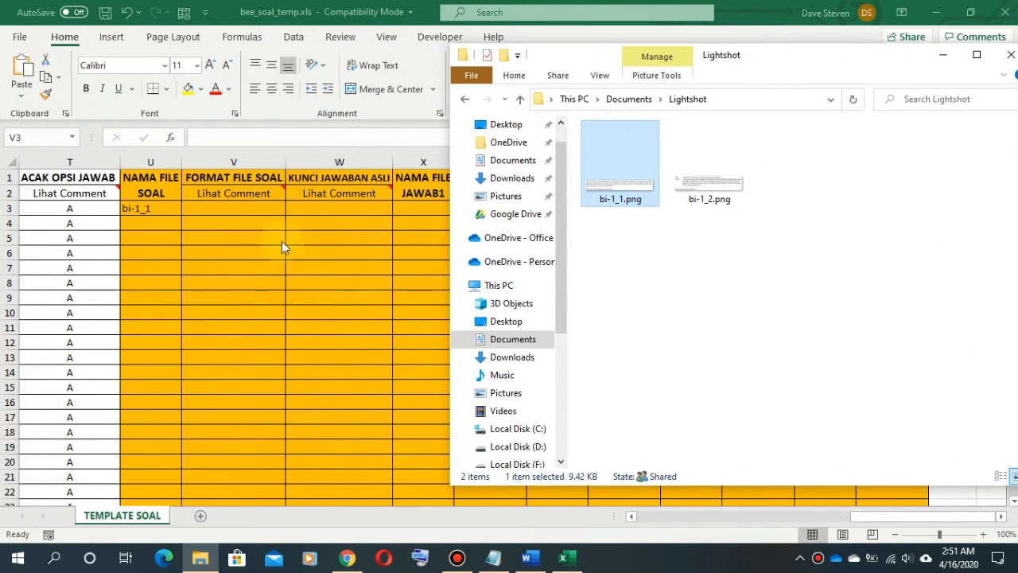
pyautogui.click(219, 207)
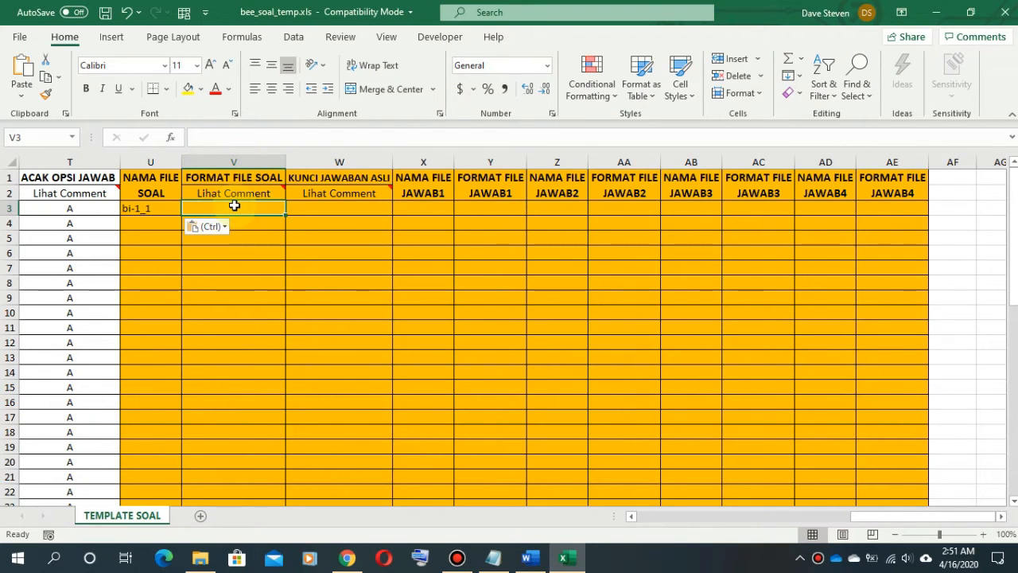
pyautogui.write('.')
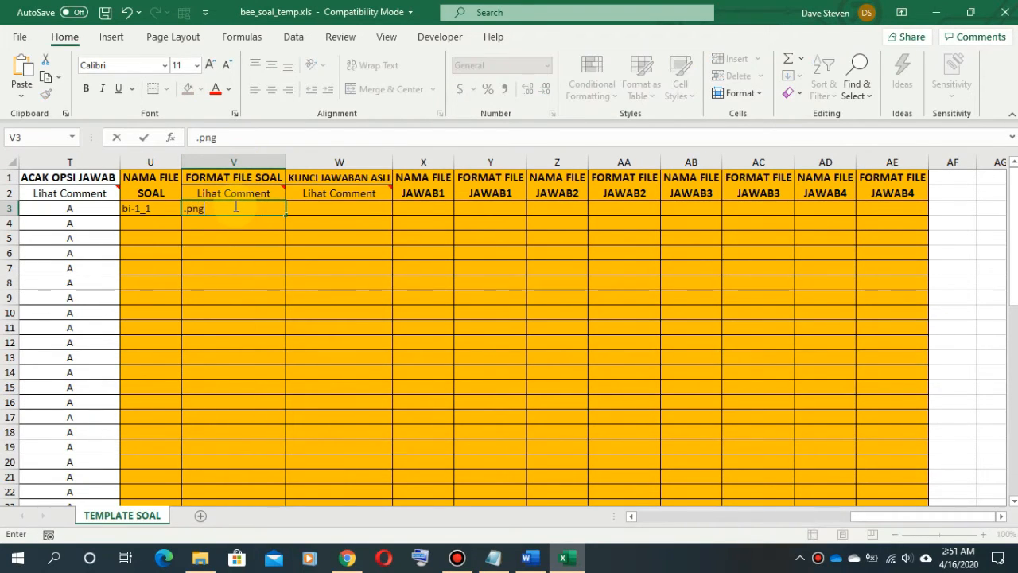
pyautogui.write('png')
pyautogui.press('Return')
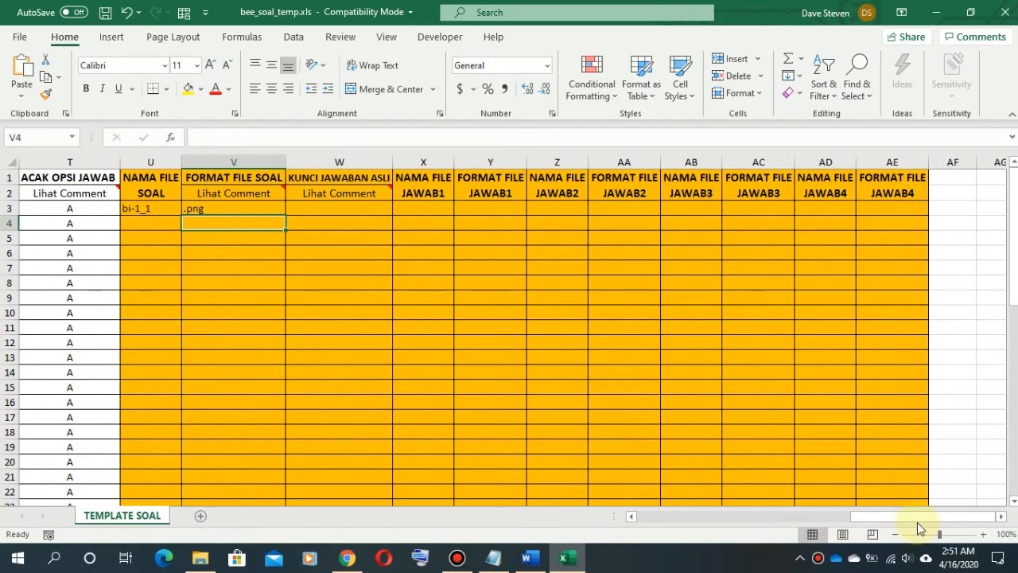
# Fill question 1's NAMA FILE SOAL and FORMAT FILE SOAL down to question 2, producing bi-1_2 and .png.
pyautogui.moveTo(919, 514); pyautogui.dragTo(879, 513)
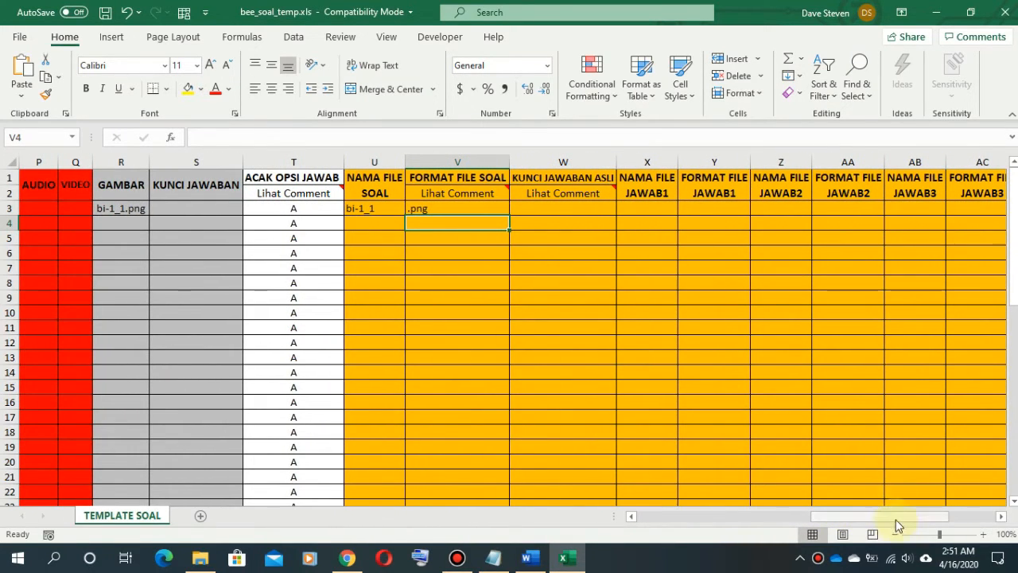
pyautogui.moveTo(368, 210); pyautogui.dragTo(452, 208)
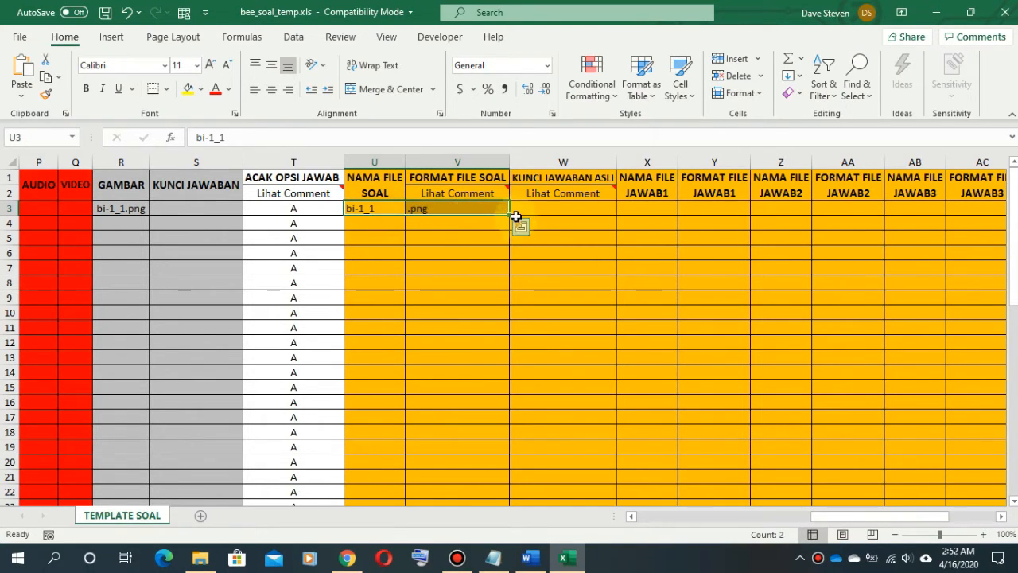
pyautogui.moveTo(509, 215); pyautogui.dragTo(505, 468)
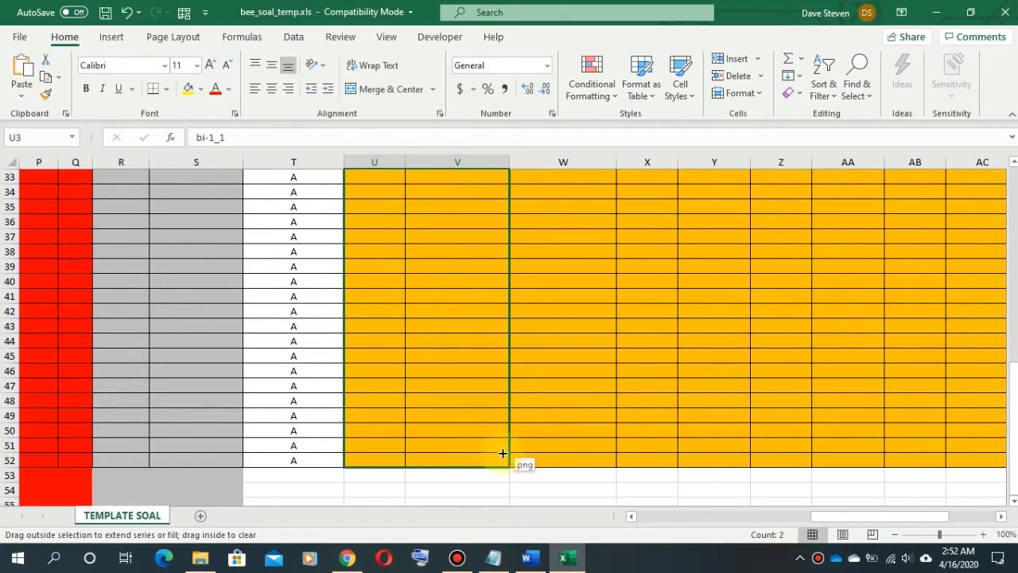
pyautogui.moveTo(503, 452); pyautogui.dragTo(483, 230)
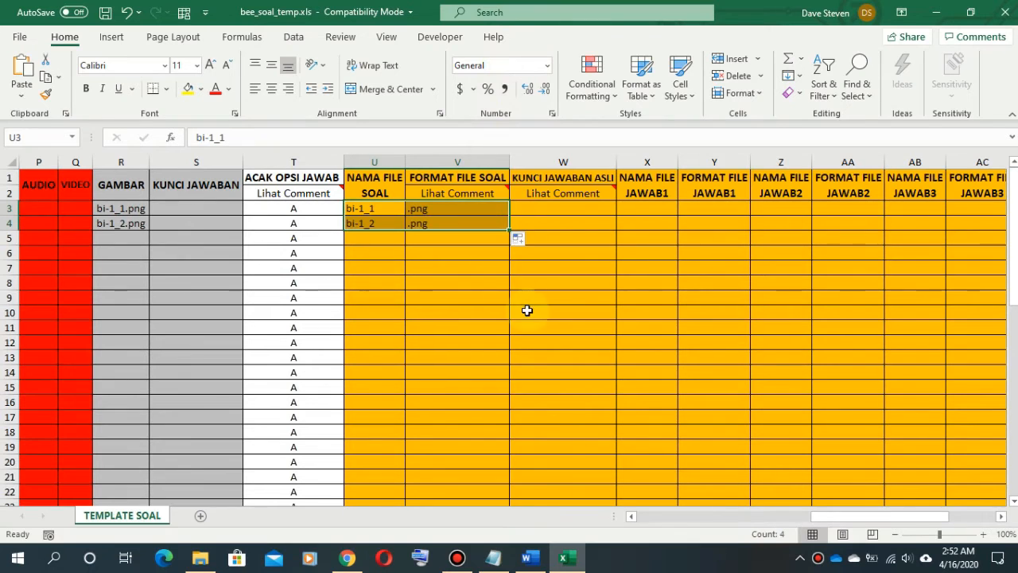
# Compare the file names in Excel's GAMBAR column with the image files in the Lightshot folder.
pyautogui.moveTo(913, 517); pyautogui.dragTo(904, 517)
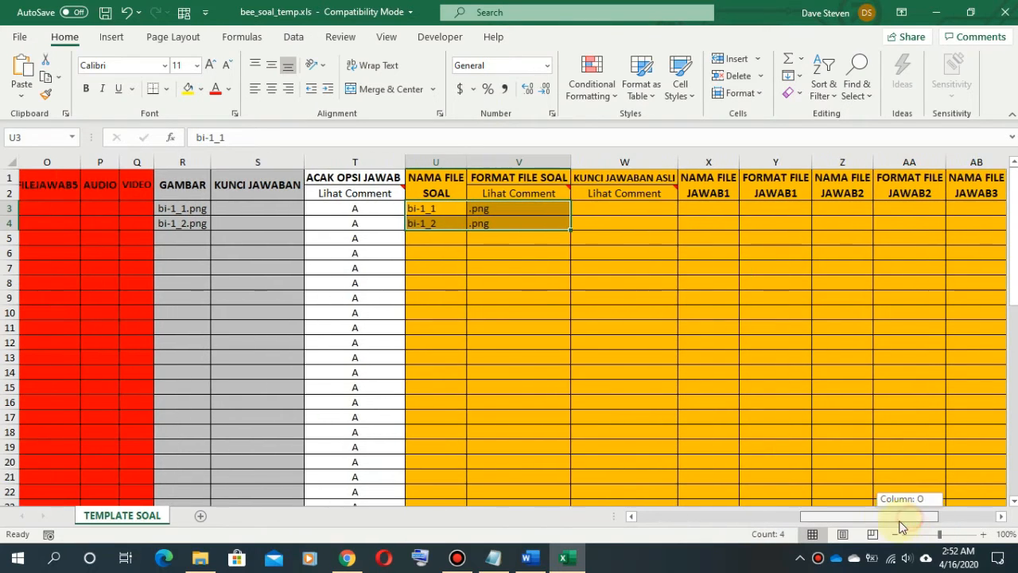
pyautogui.click(188, 162)
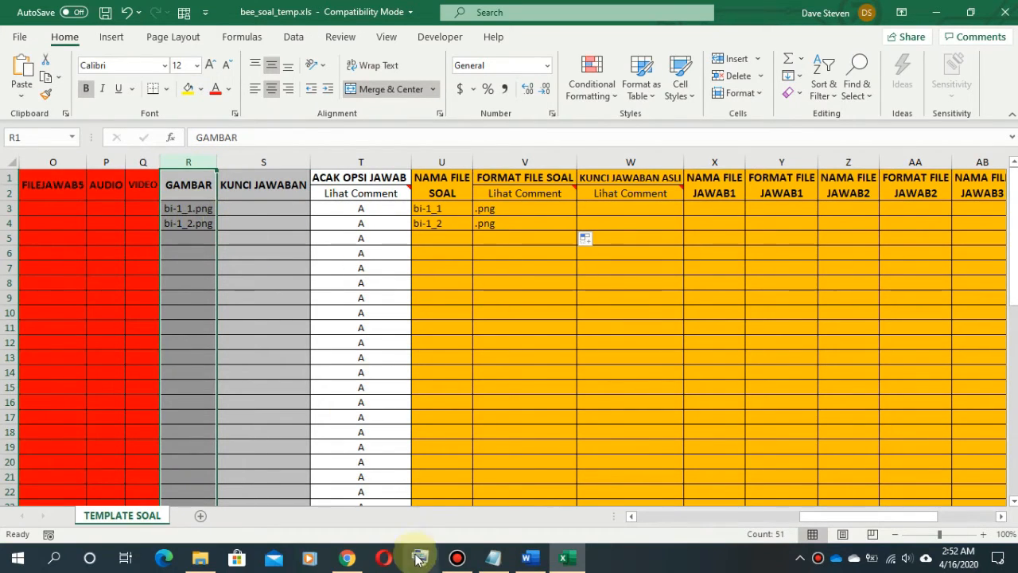
pyautogui.click(200, 557)
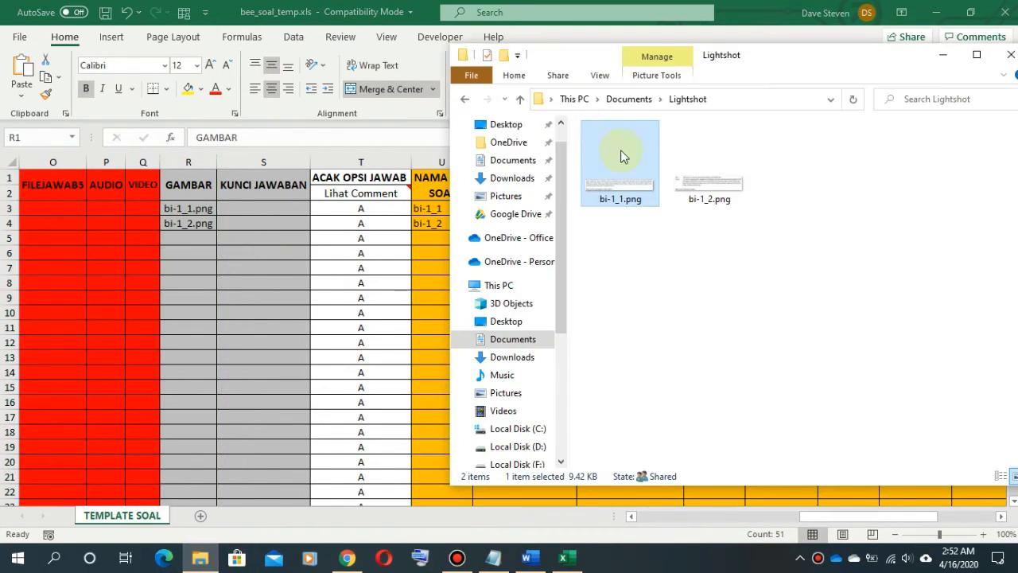
pyautogui.click(620, 226)
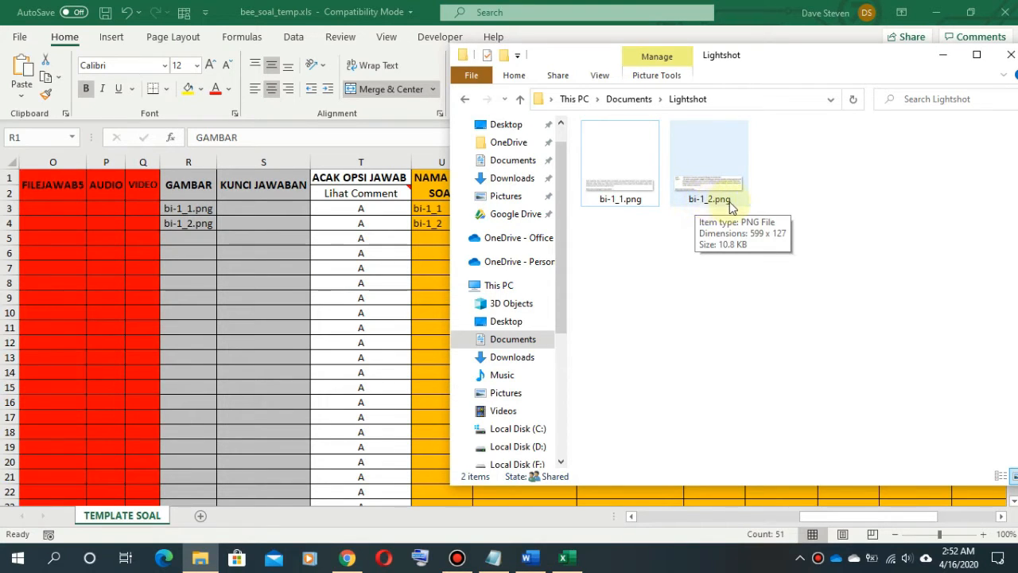
pyautogui.click(181, 222)
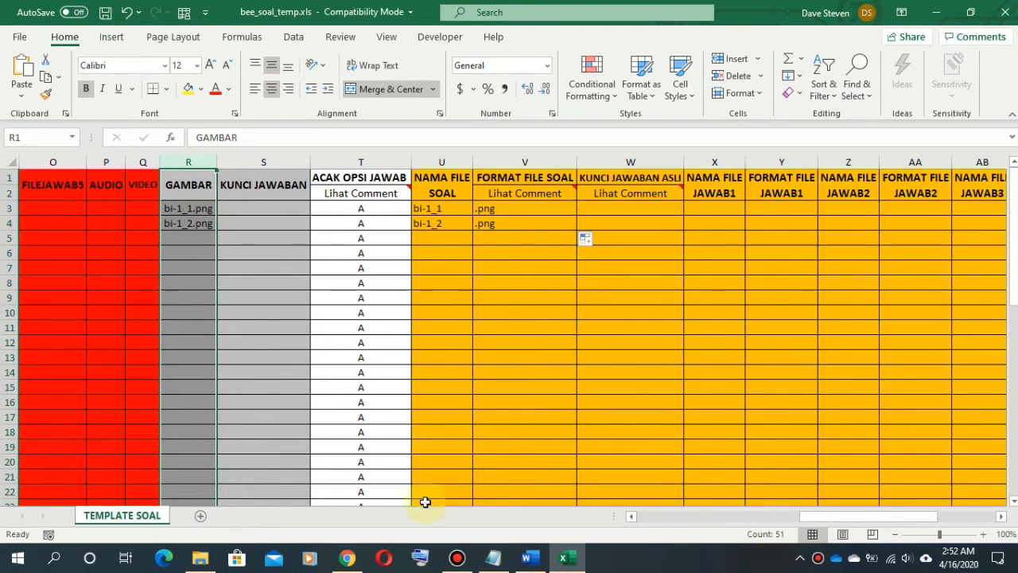
pyautogui.click(200, 558)
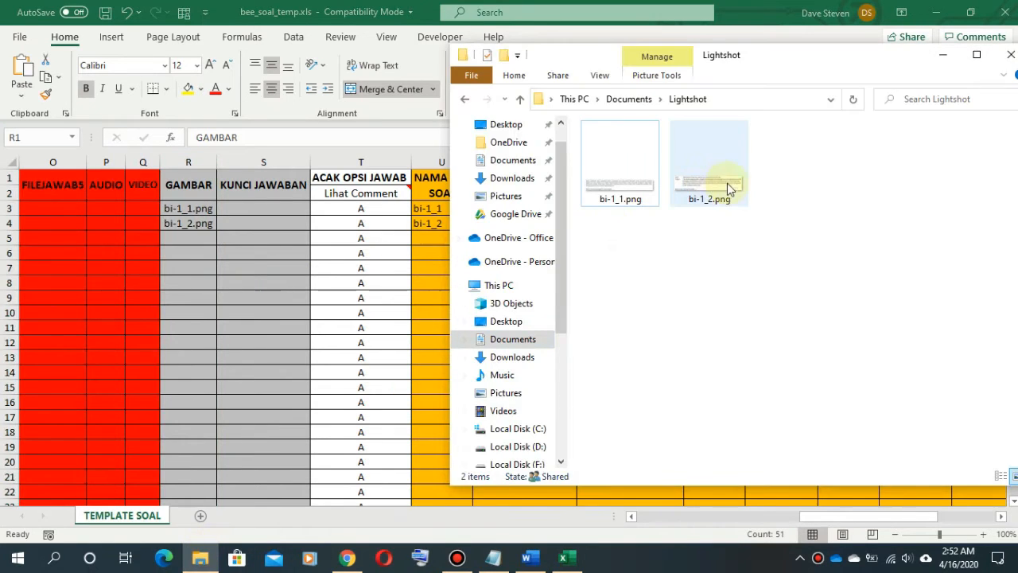
pyautogui.click(361, 9)
pyautogui.click(800, 11)
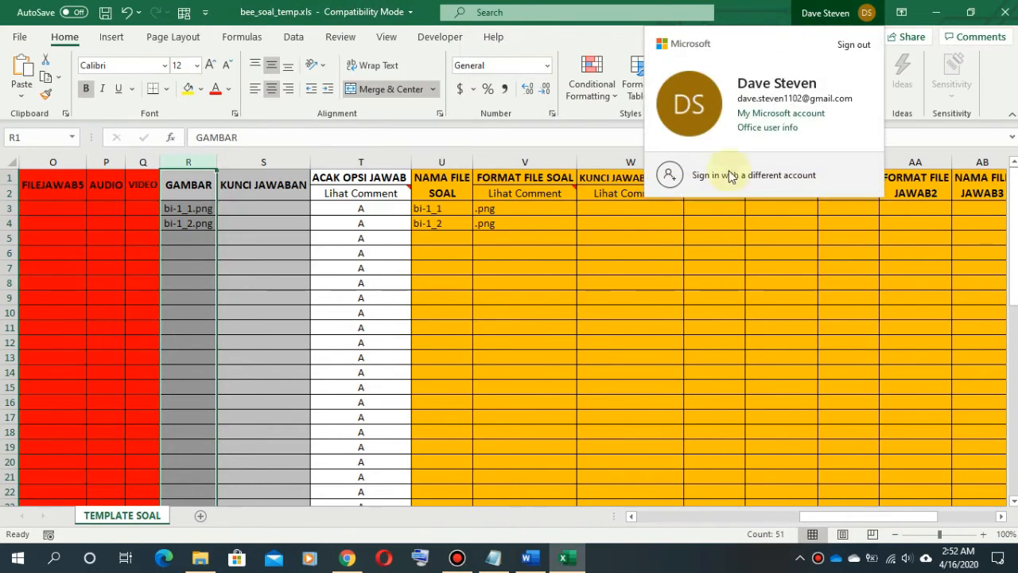
pyautogui.click(660, 288)
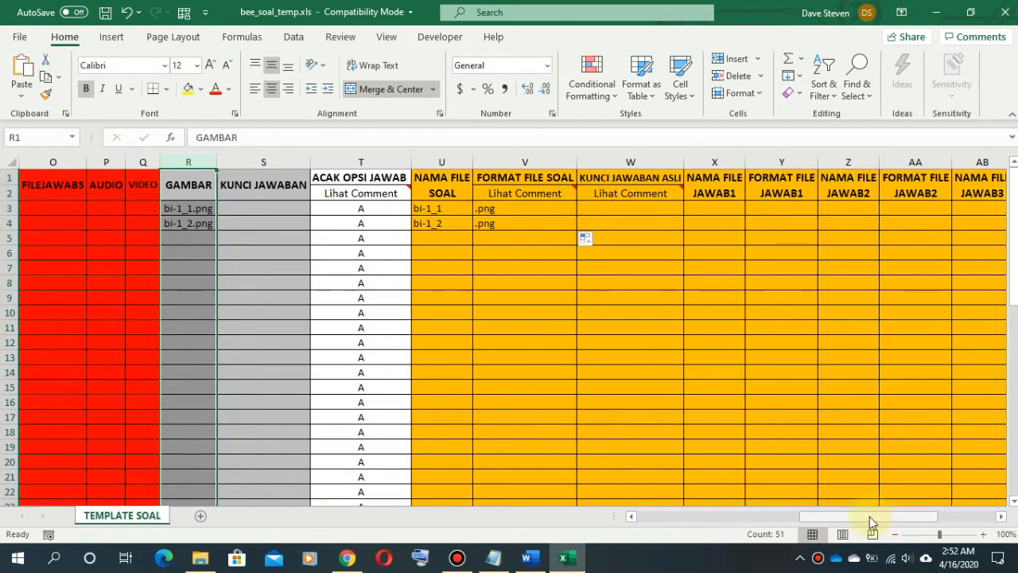
# Open KUNCI JAWABAN K13.xlsx from the Downloads folder and show its BI sheet.
pyautogui.moveTo(870, 516); pyautogui.dragTo(931, 515)
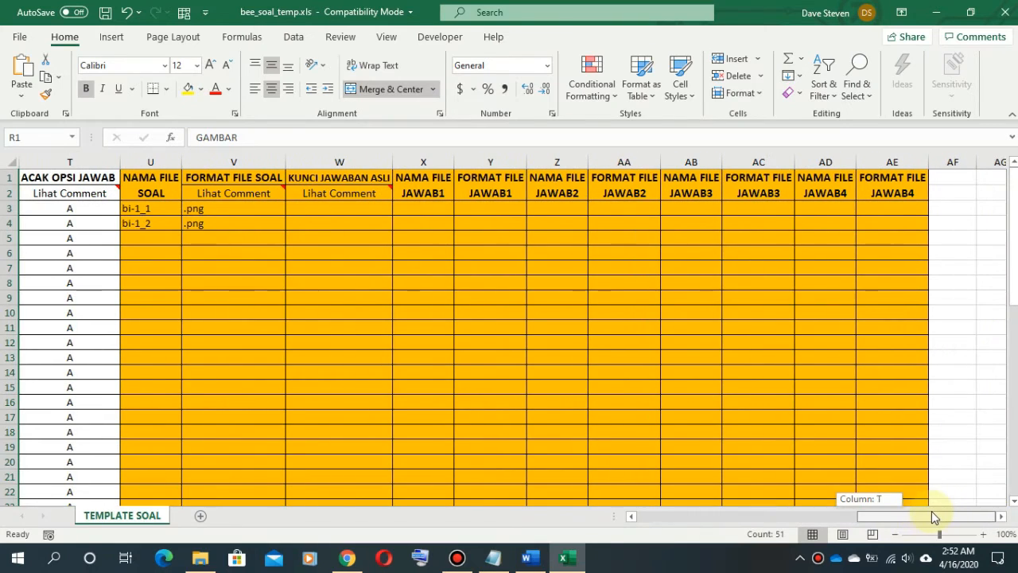
pyautogui.click(347, 155)
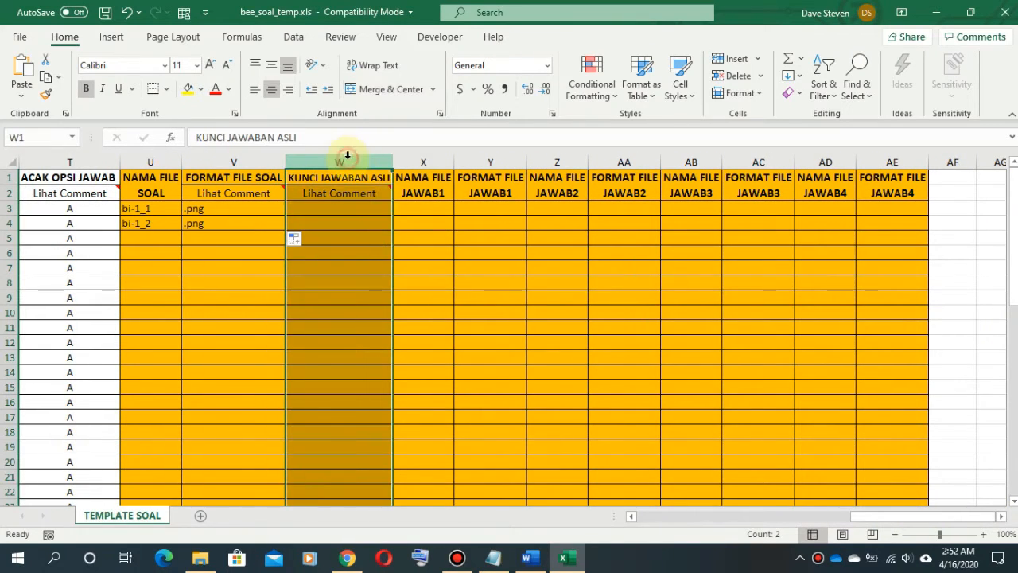
pyautogui.click(459, 266)
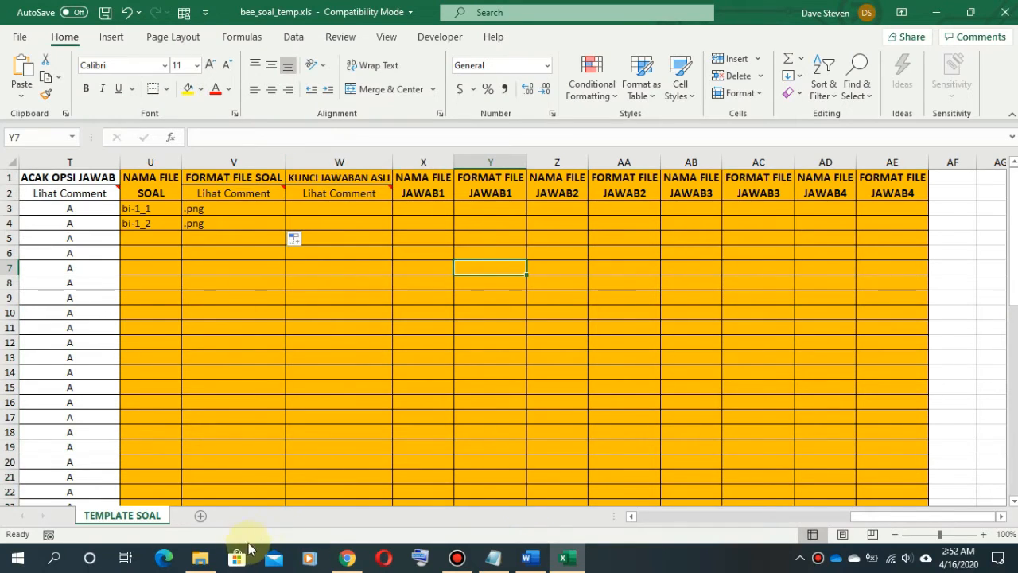
pyautogui.click(200, 557)
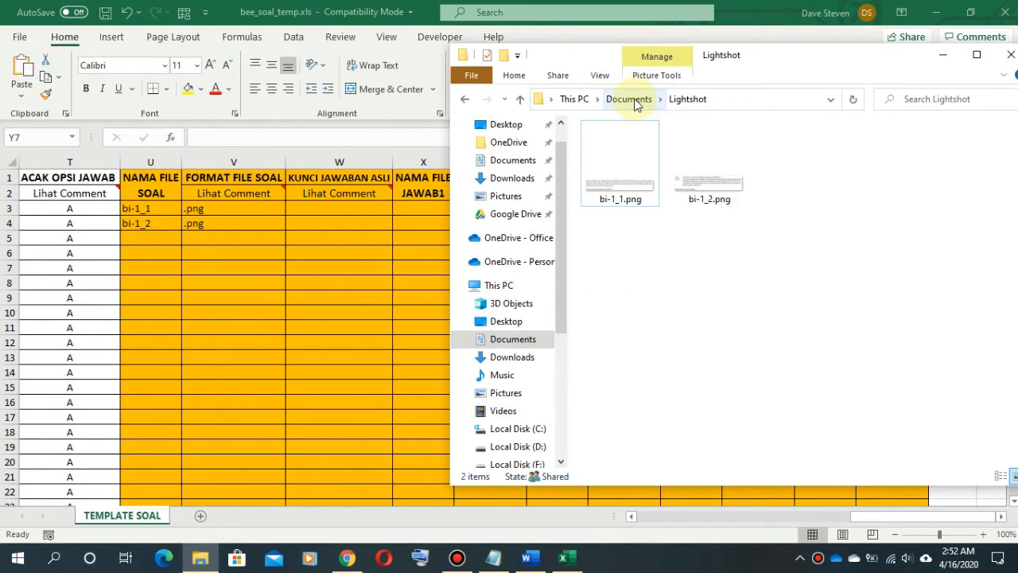
pyautogui.click(513, 357)
pyautogui.click(629, 445)
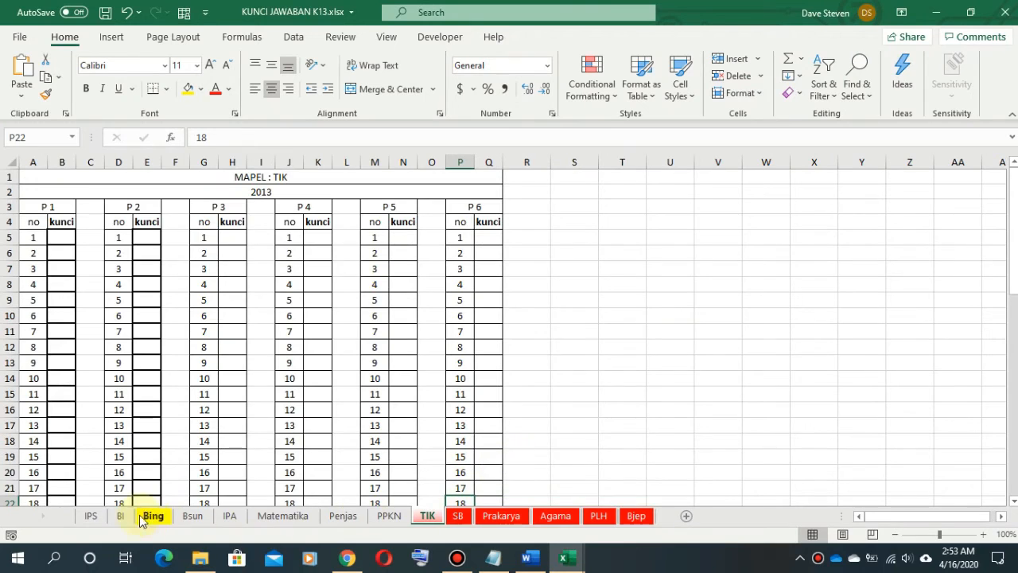
pyautogui.click(120, 516)
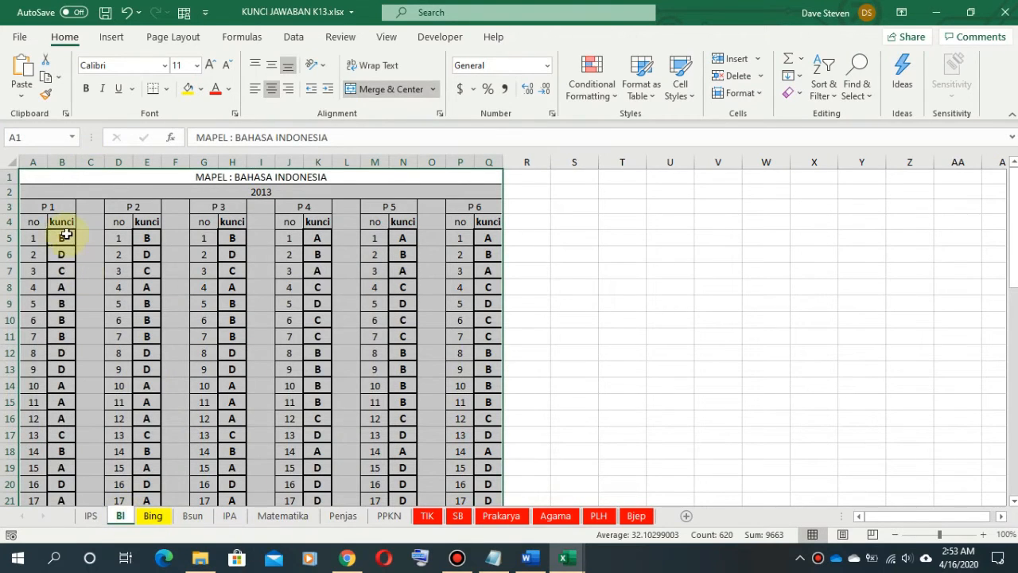
# Copy the P 1 answer keys B and D for questions 1 and 2 into bee_soal_temp.xls's KUNCI JAWABAN ASLI column as values only.
pyautogui.moveTo(63, 238); pyautogui.dragTo(61, 263)
pyautogui.press('super+c')
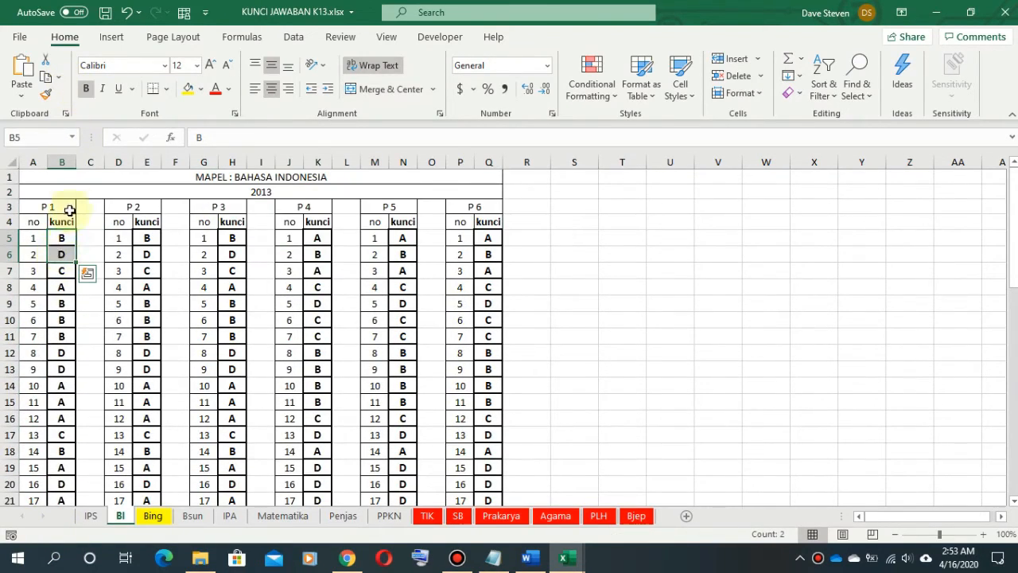
pyautogui.click(46, 78)
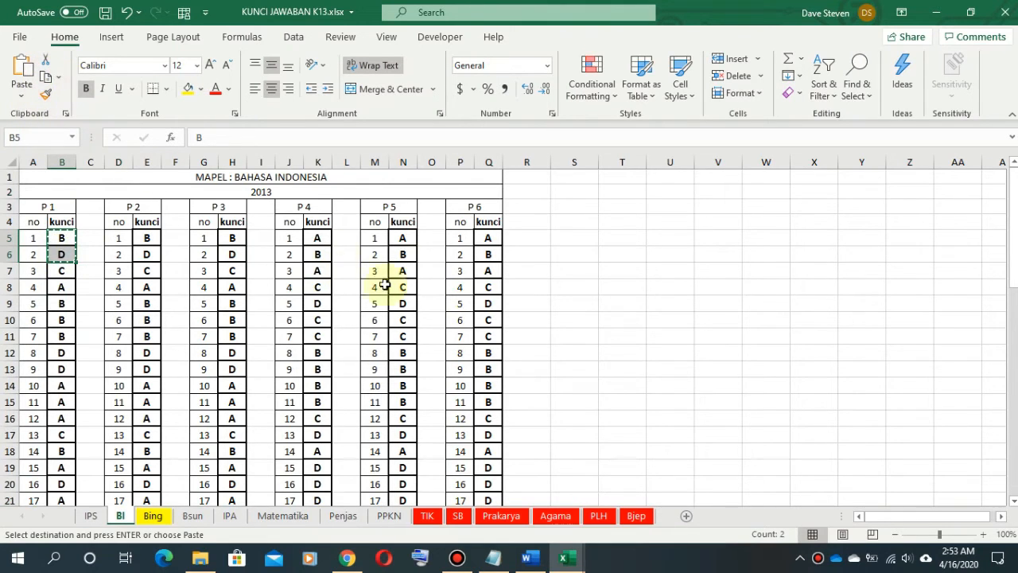
pyautogui.click(935, 12)
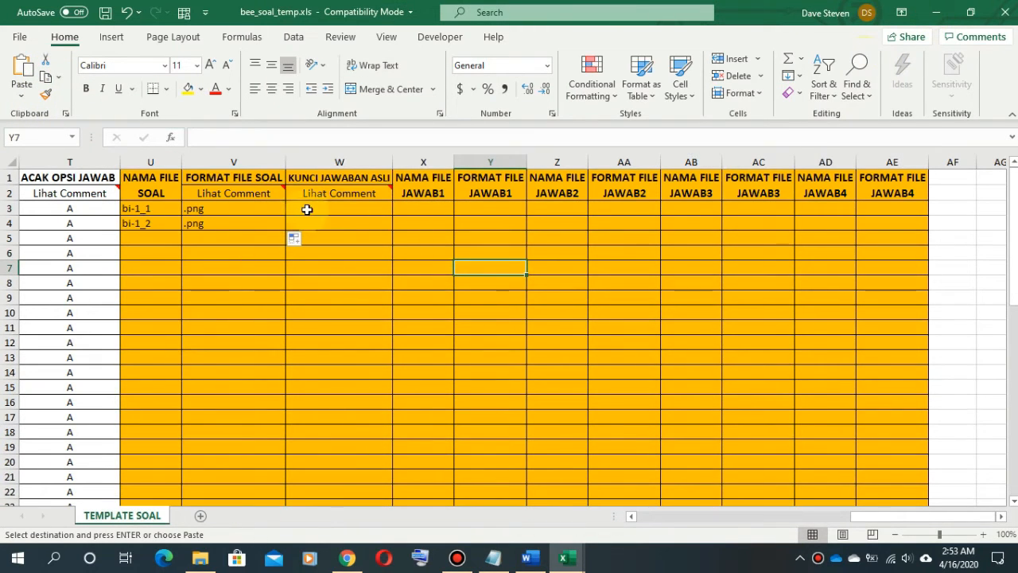
pyautogui.click(311, 207)
pyautogui.click(21, 95)
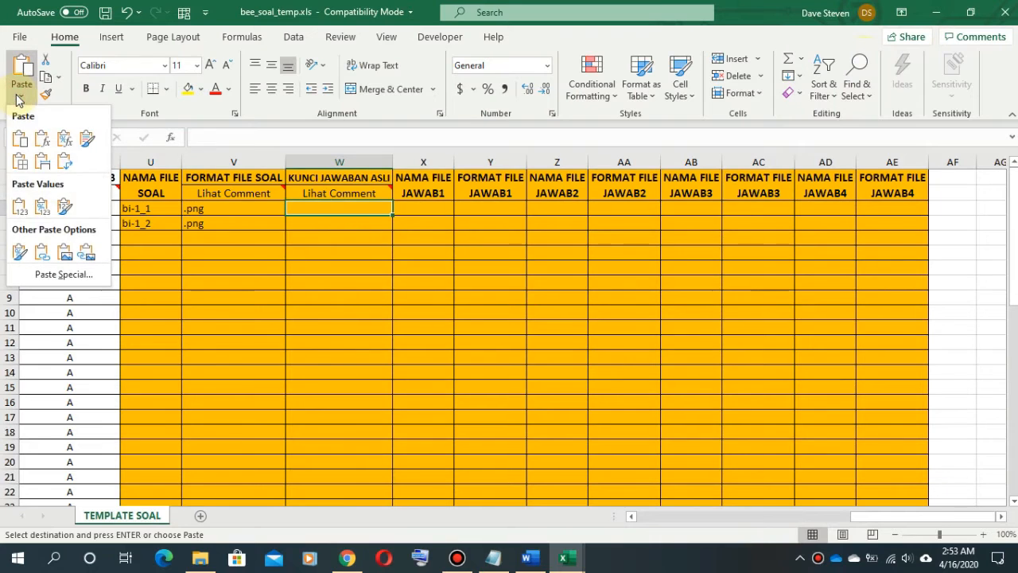
pyautogui.click(20, 207)
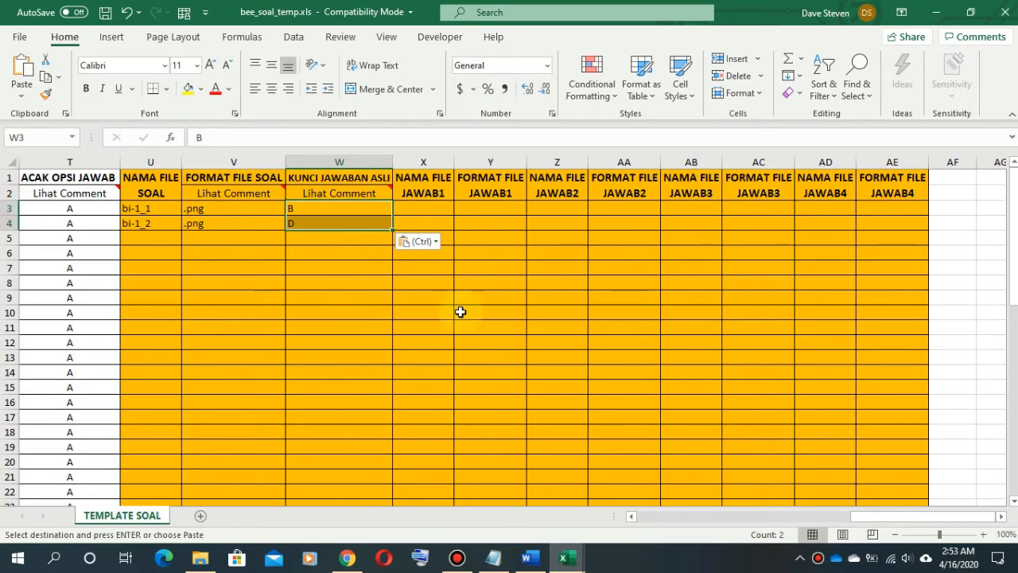
# Inspect the KUNCI JAWABAN column and the formula in question 1's cell.
pyautogui.moveTo(921, 519); pyautogui.dragTo(897, 519)
pyautogui.click(142, 209)
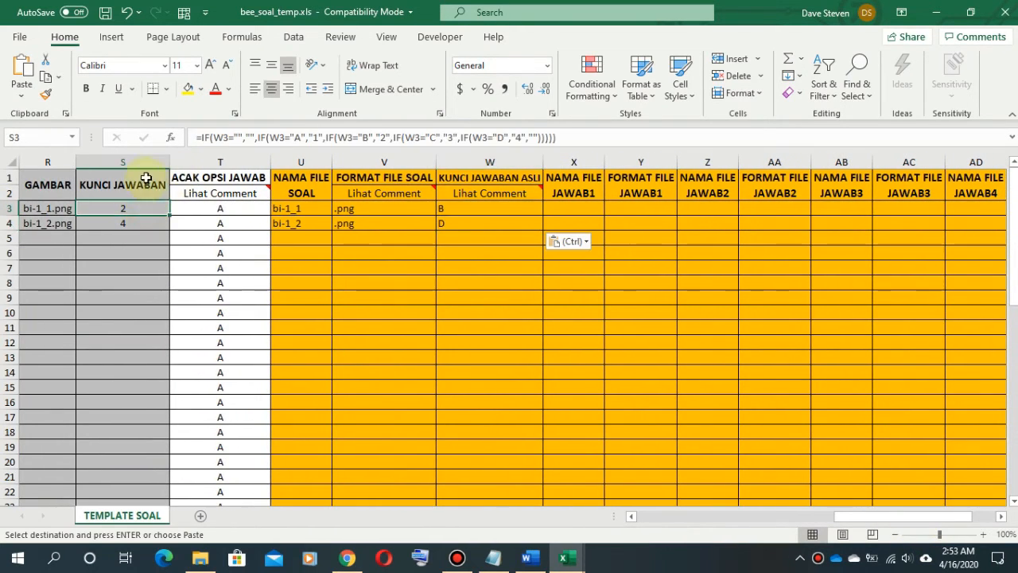
pyautogui.click(146, 153)
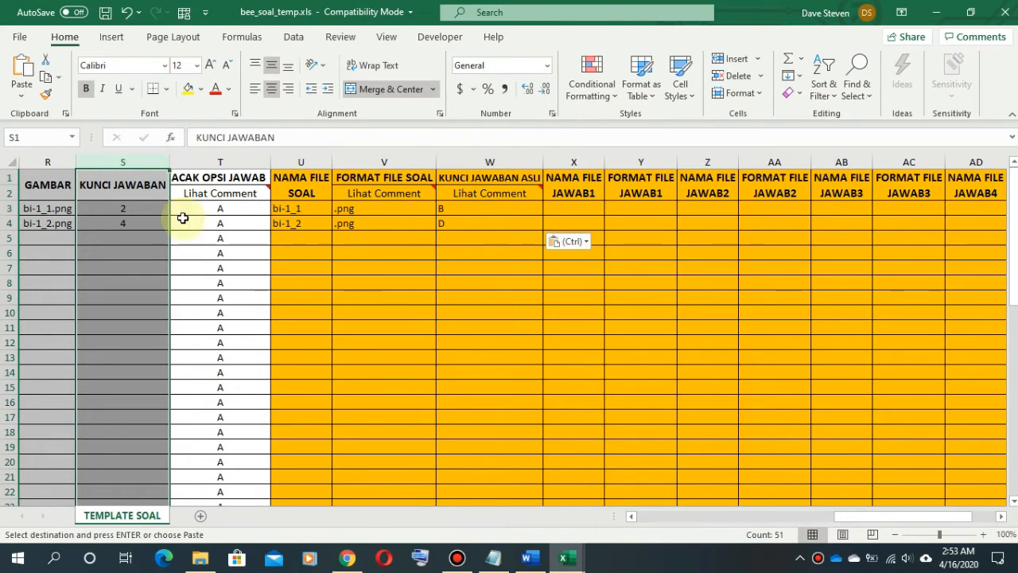
pyautogui.click(139, 206)
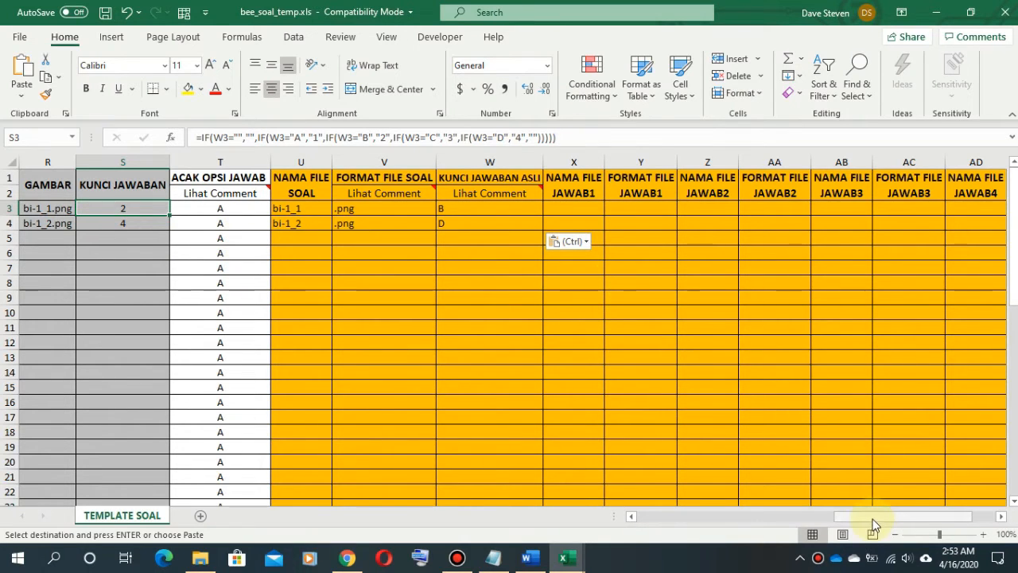
# Review the template's filled columns, from FORMAT FILE SOAL and KUNCI JAWABAN ASLI back to the answer columns, JENIS SOAL, KATEGORI and ACAK.
pyautogui.moveTo(873, 523); pyautogui.dragTo(841, 512)
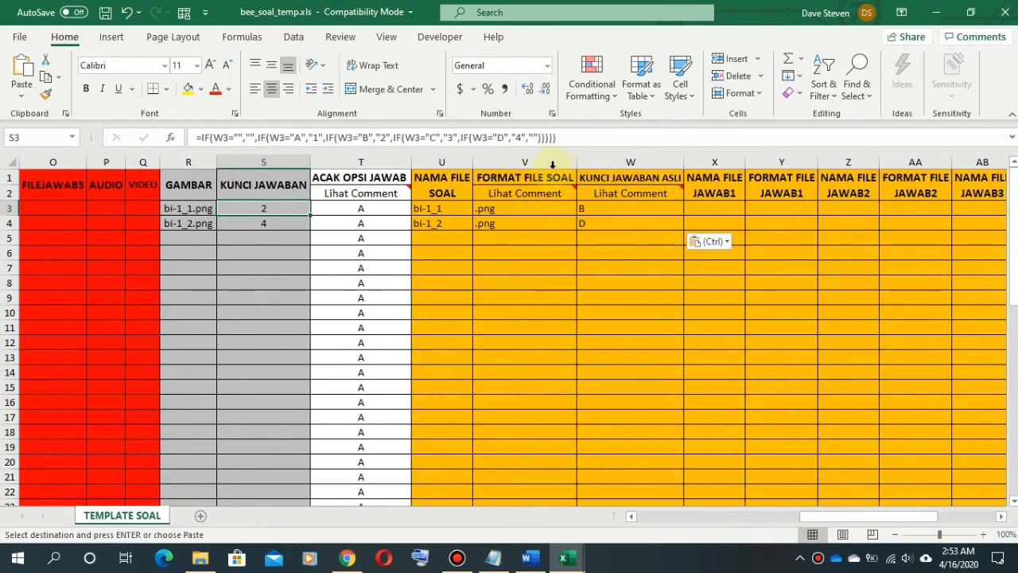
pyautogui.click(559, 161)
pyautogui.click(672, 162)
pyautogui.moveTo(847, 516); pyautogui.dragTo(753, 501)
pyautogui.moveTo(712, 498); pyautogui.dragTo(684, 485)
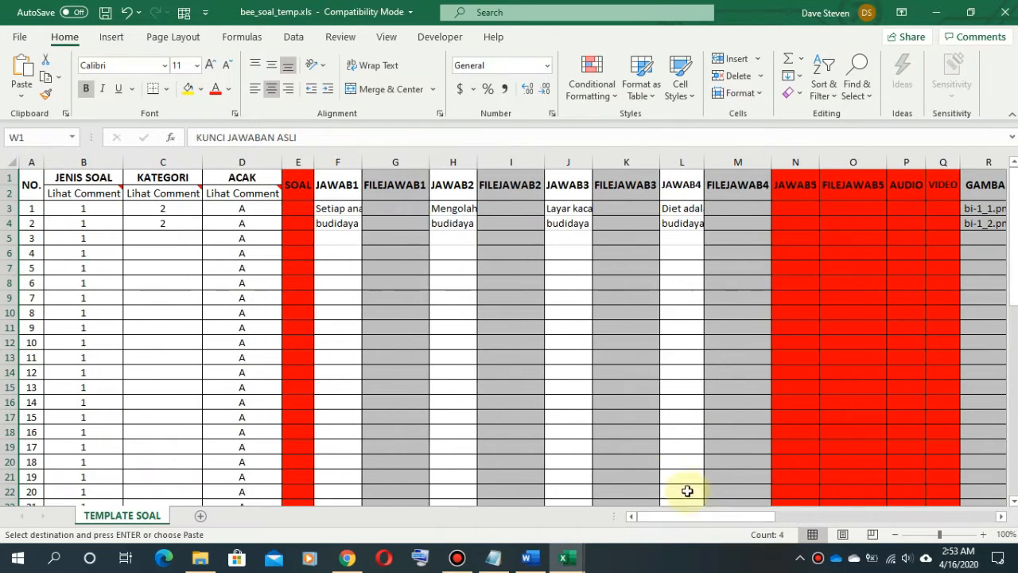
pyautogui.moveTo(332, 162); pyautogui.dragTo(618, 160)
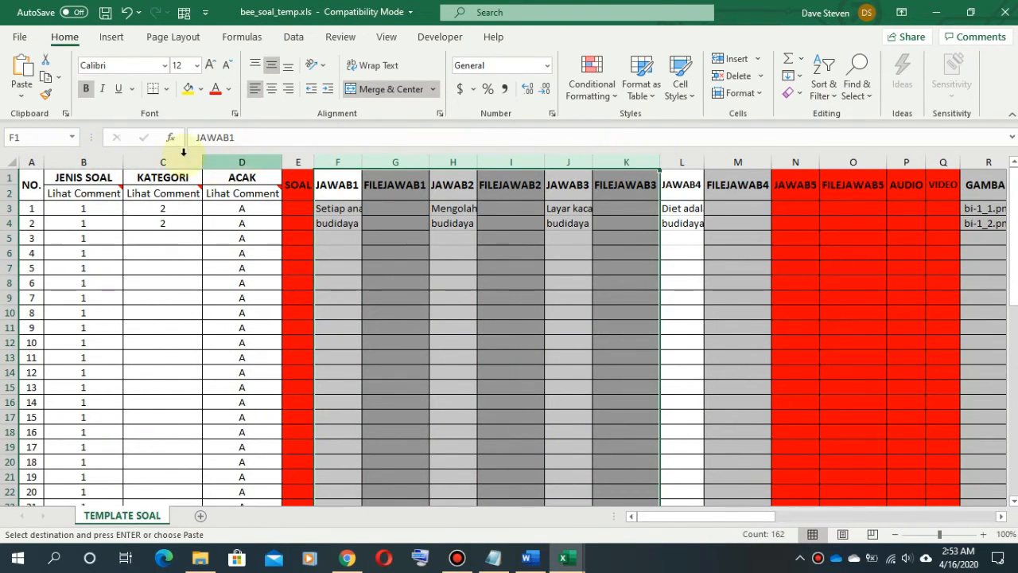
pyautogui.moveTo(83, 162); pyautogui.dragTo(211, 160)
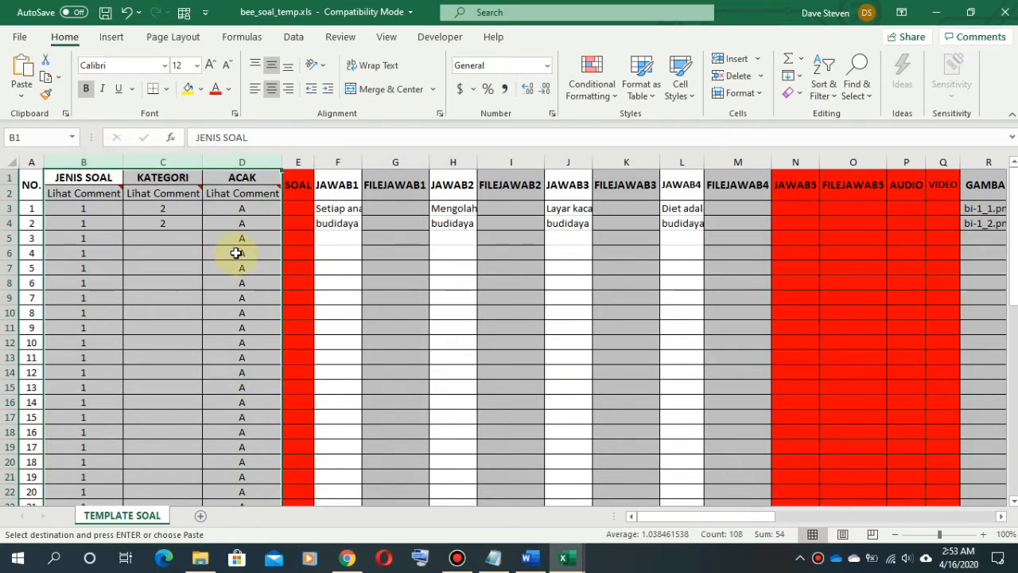
pyautogui.click(244, 222)
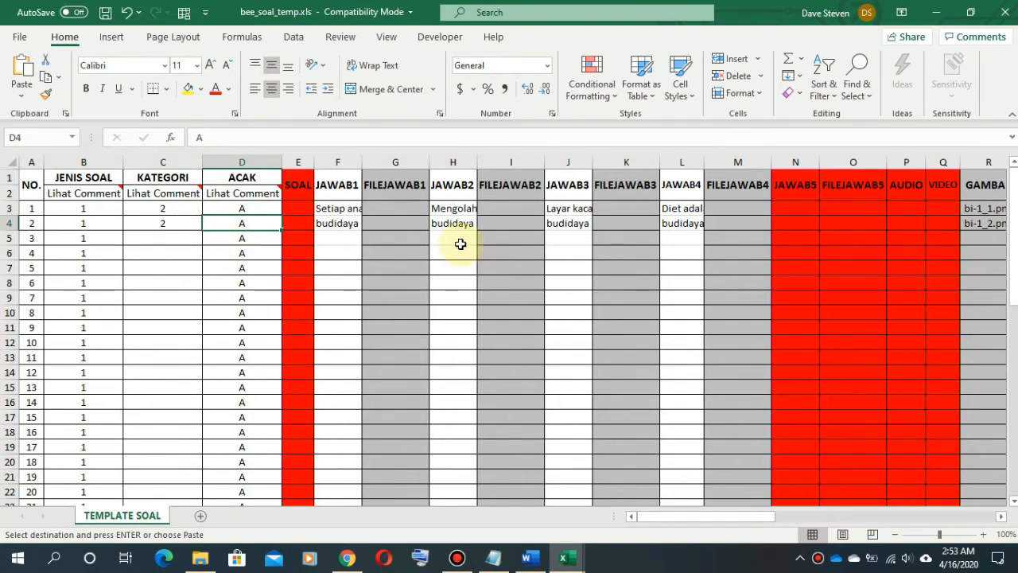
# Save bee_soal_temp.xls in its current Excel 97-2003 format, accepting the compatibility check.
pyautogui.click(104, 15)
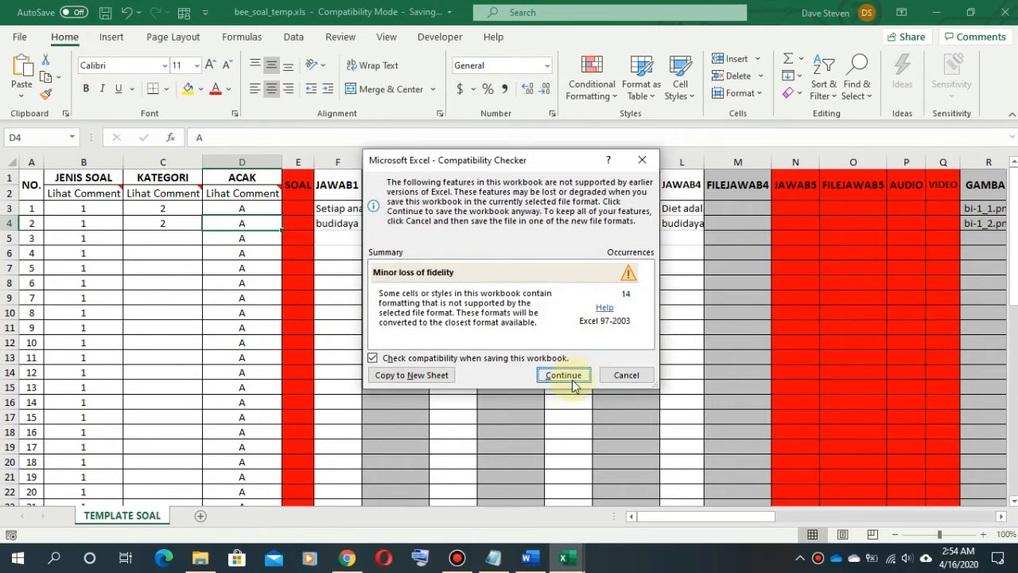
pyautogui.moveTo(481, 163); pyautogui.dragTo(498, 181)
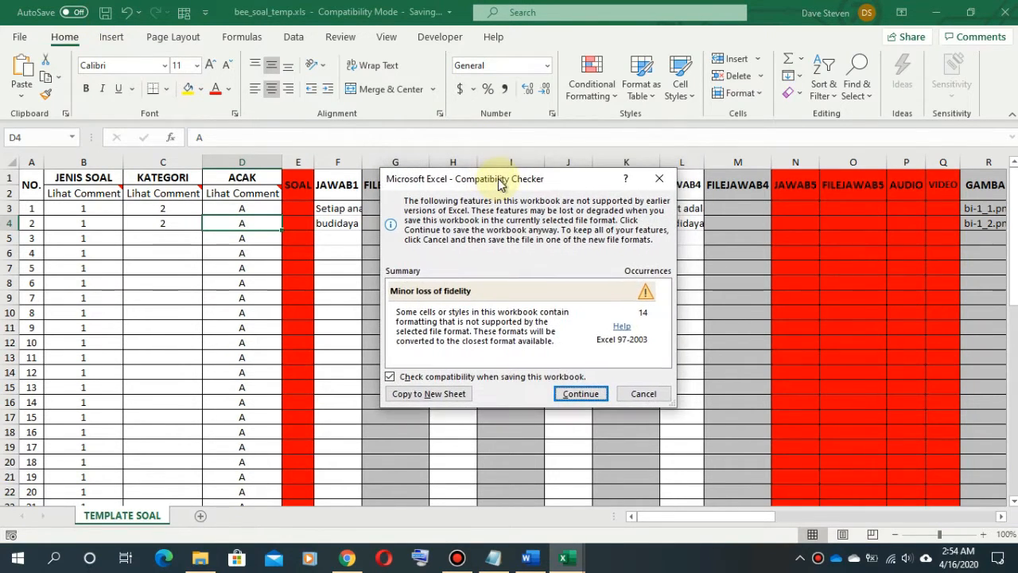
pyautogui.click(580, 394)
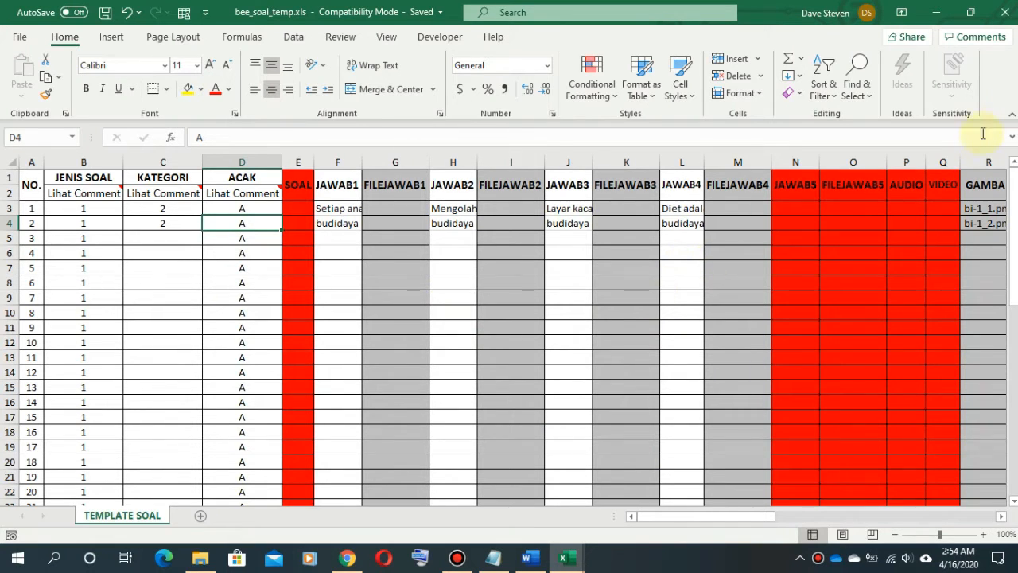
# Close the bee_soal_temp.xls workbook, the Bahasa Indonesia Paket 1 Word document and the File Explorer window.
pyautogui.click(1004, 22)
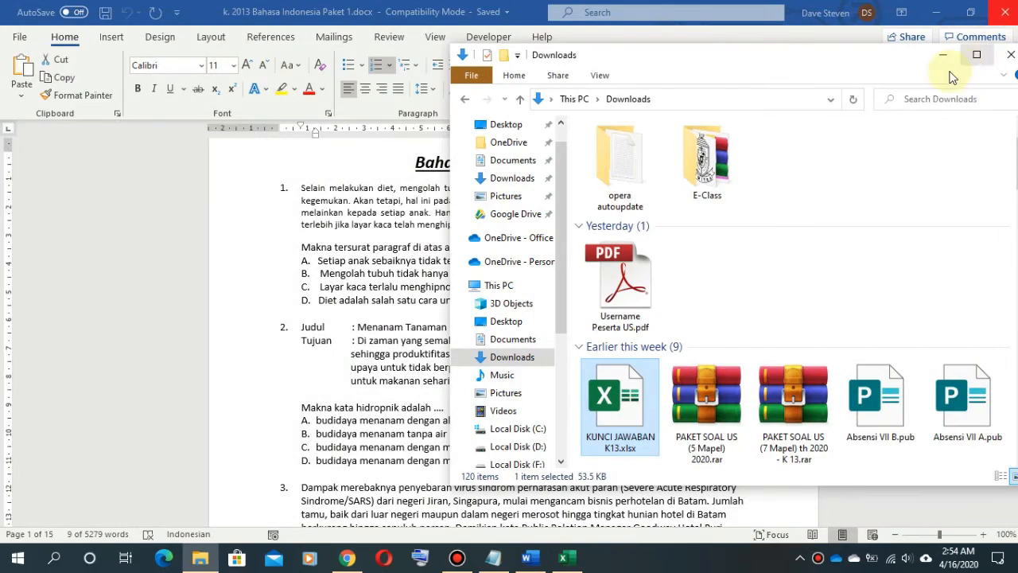
pyautogui.click(518, 8)
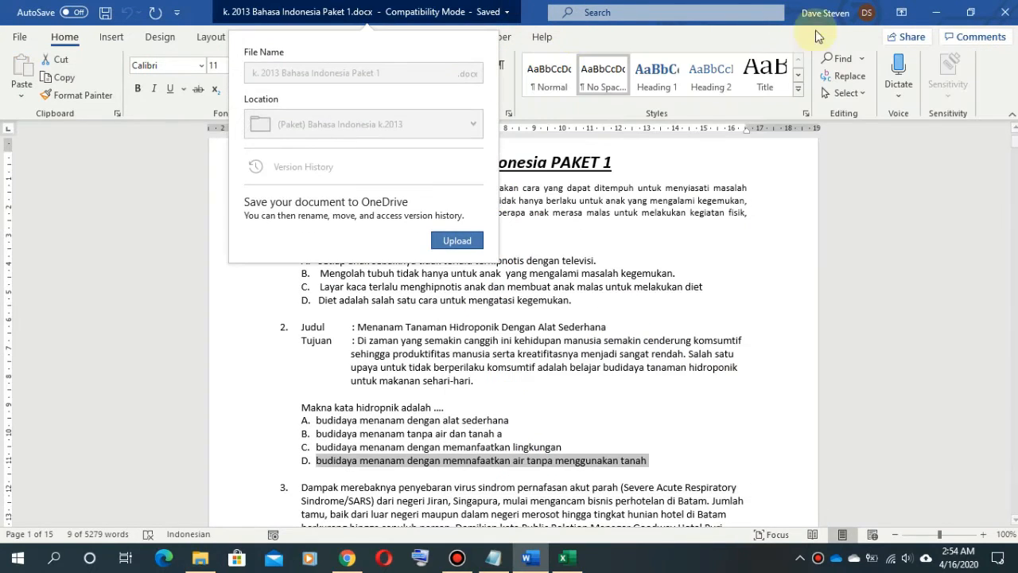
pyautogui.click(1008, 16)
pyautogui.click(1008, 16)
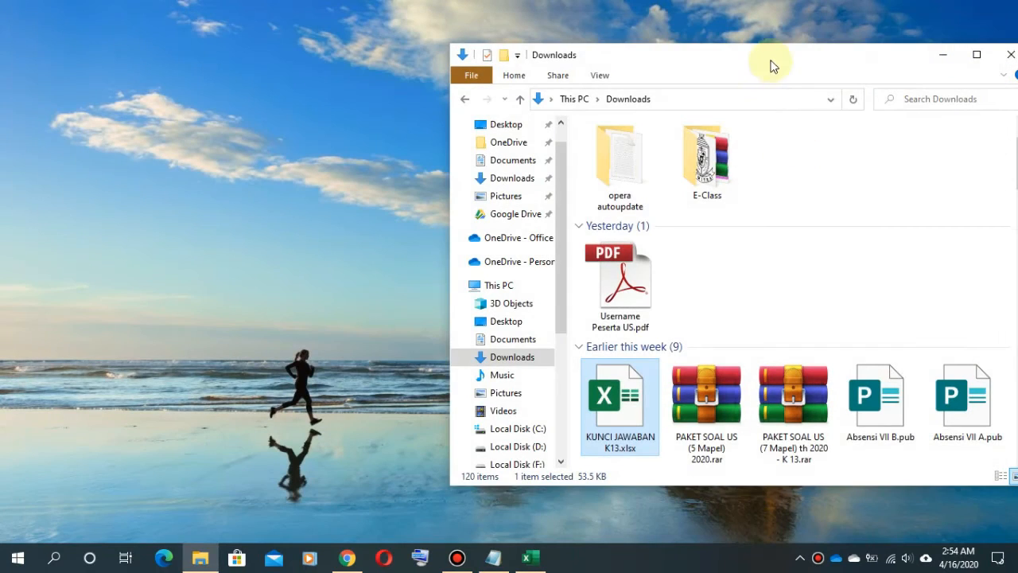
pyautogui.moveTo(772, 53); pyautogui.dragTo(674, 60)
pyautogui.click(905, 53)
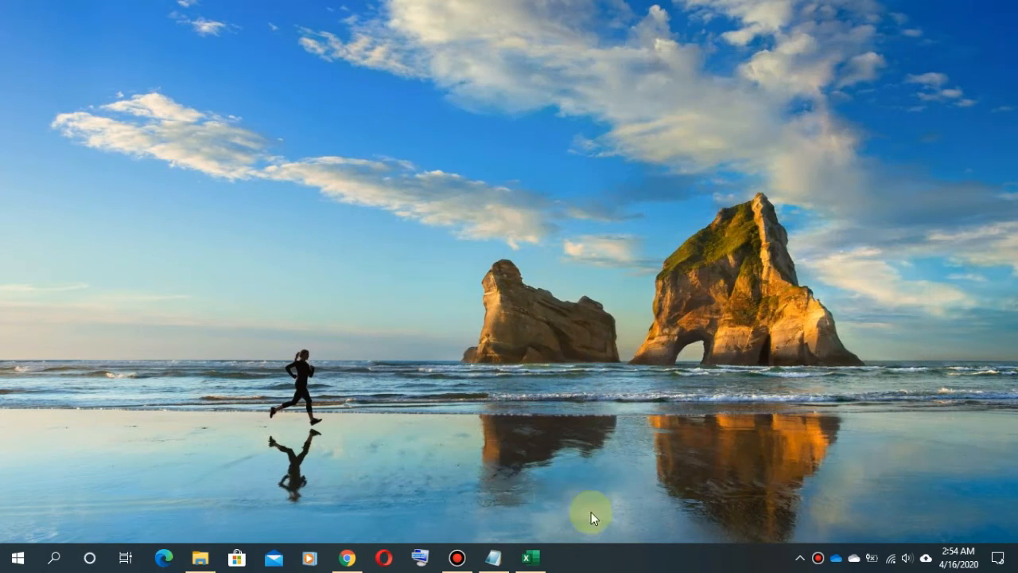
pyautogui.click(493, 555)
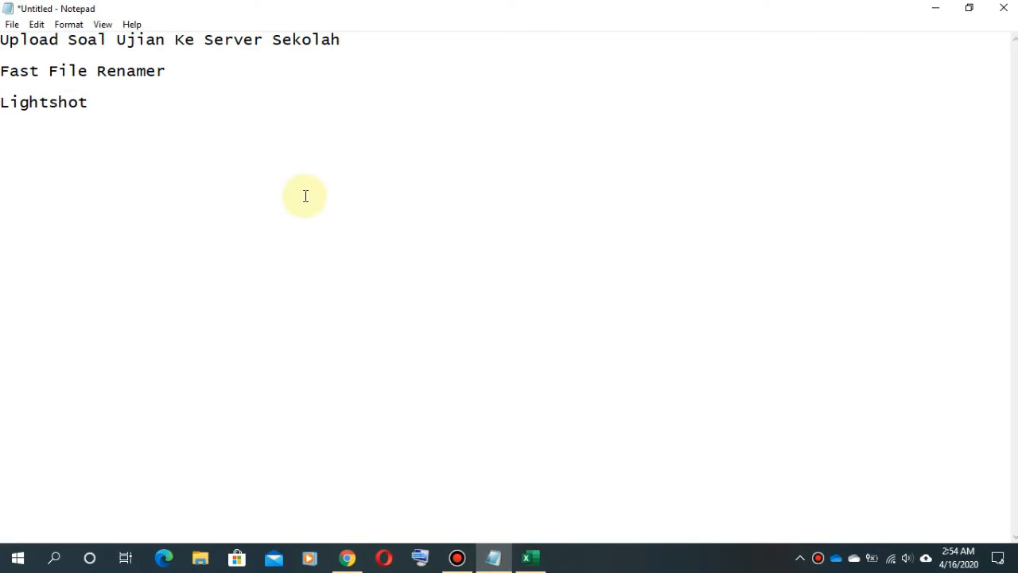
pyautogui.press('Return')
pyautogui.press('Return')
pyautogui.press('super+v')
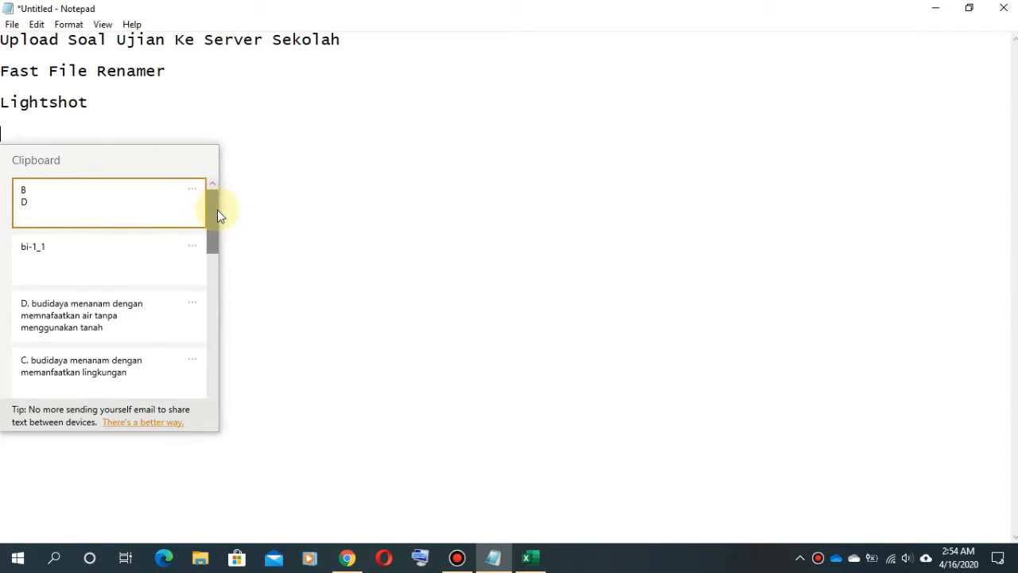
pyautogui.moveTo(217, 209); pyautogui.dragTo(223, 390)
pyautogui.click(77, 338)
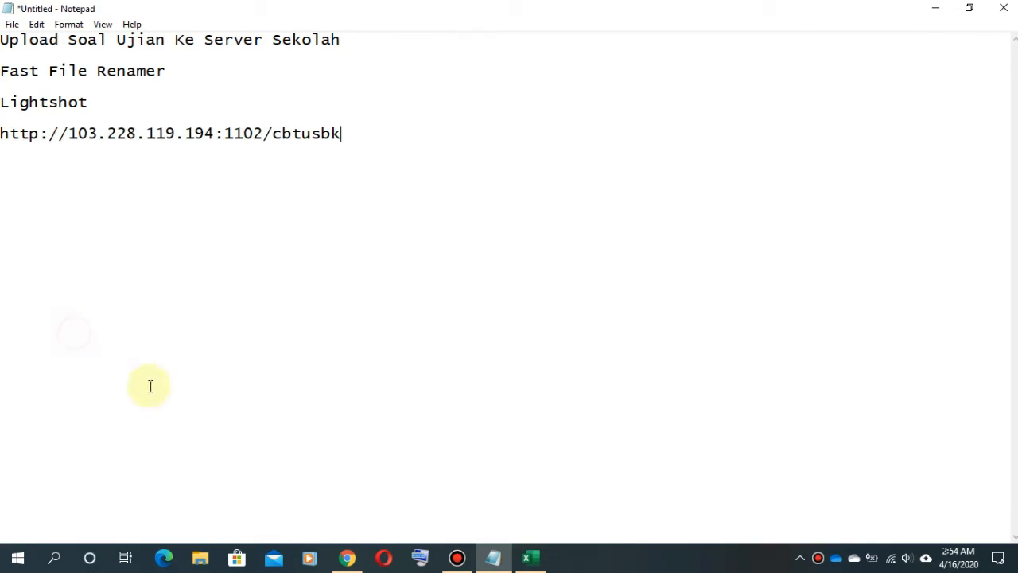
pyautogui.moveTo(69, 133); pyautogui.dragTo(2, 140)
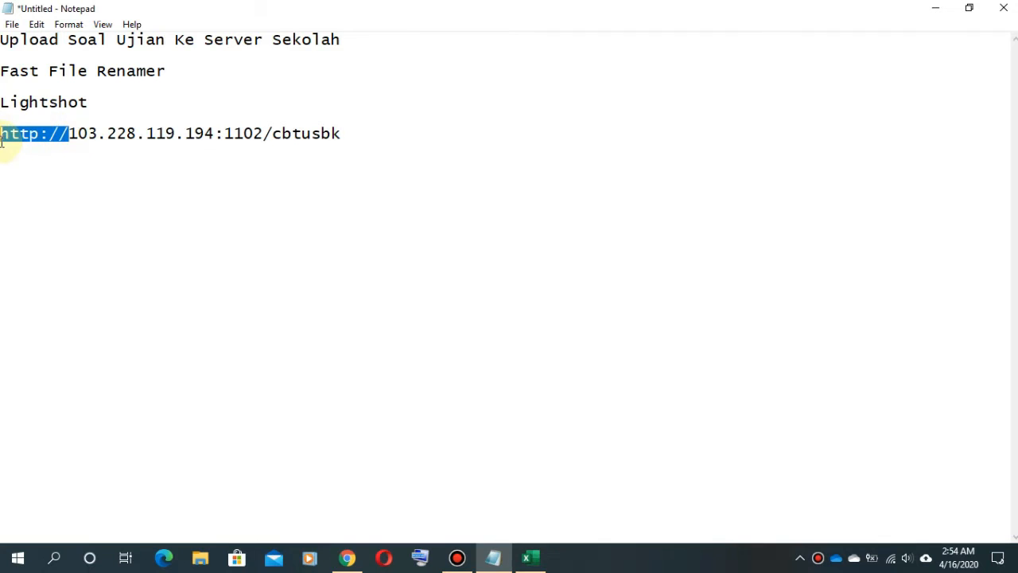
pyautogui.press('BackSpace')
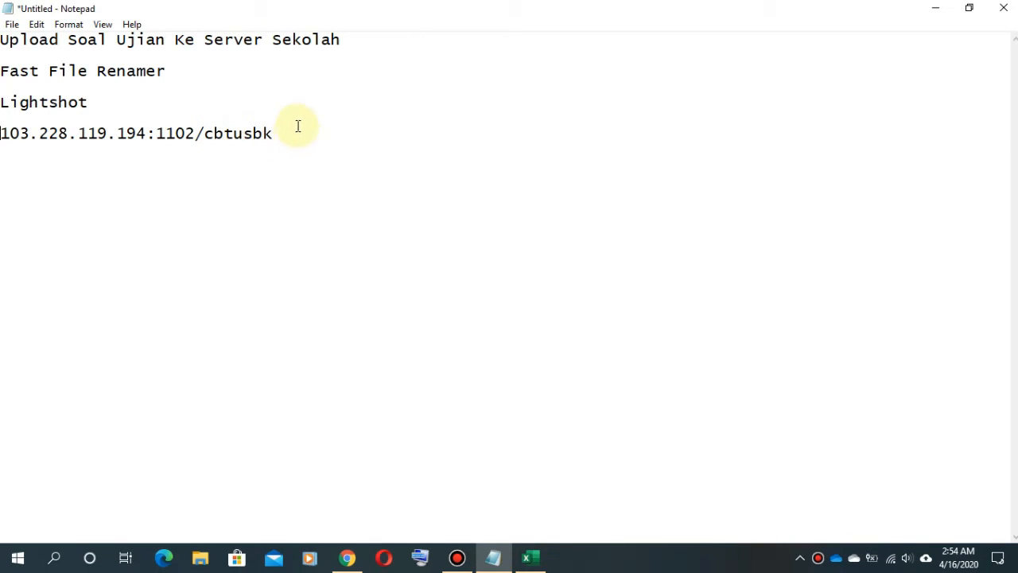
# Examine the full server address in the note and its IP address portion.
pyautogui.moveTo(285, 134); pyautogui.dragTo(0, 133)
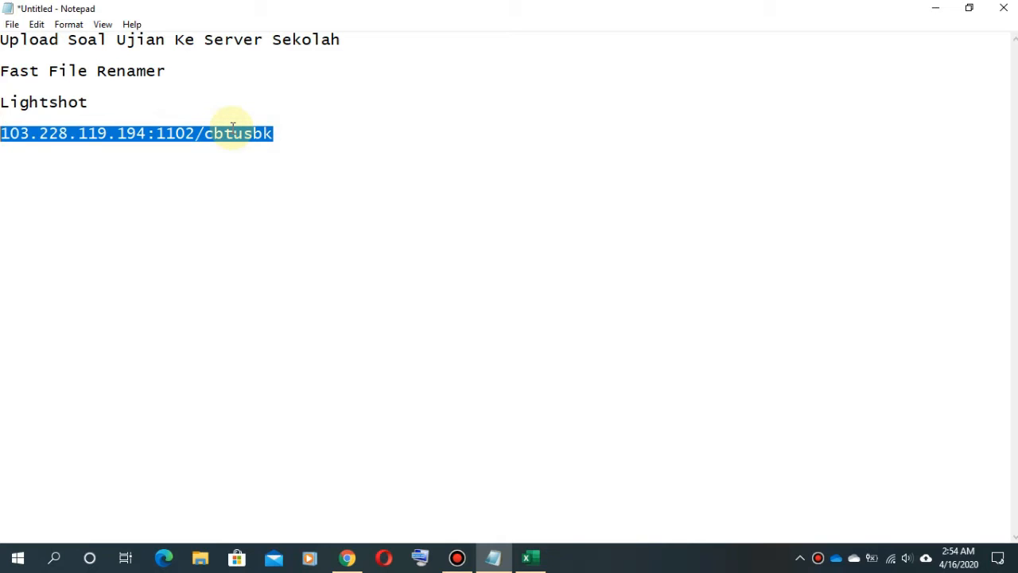
pyautogui.click(246, 154)
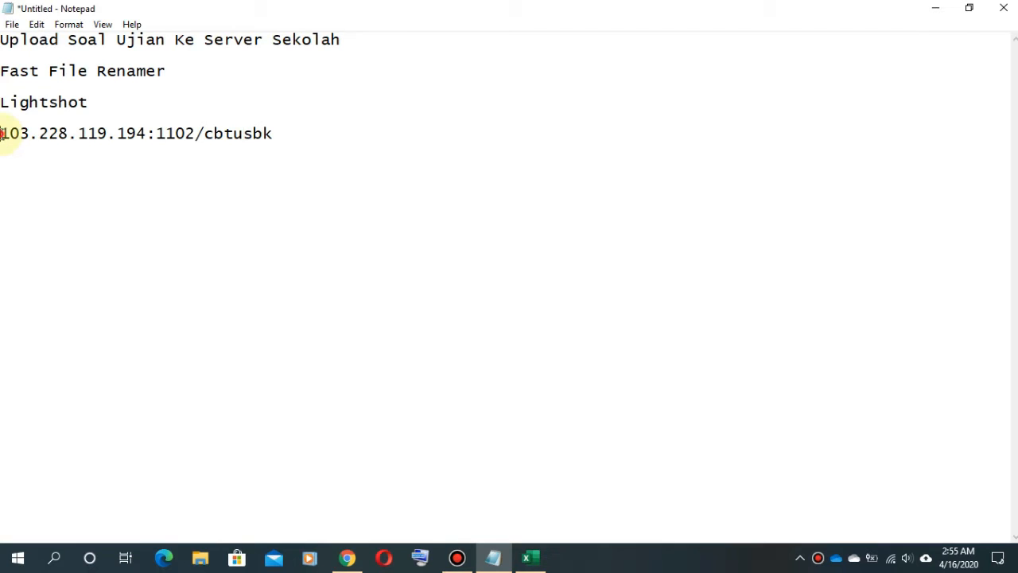
pyautogui.moveTo(2, 134); pyautogui.dragTo(150, 133)
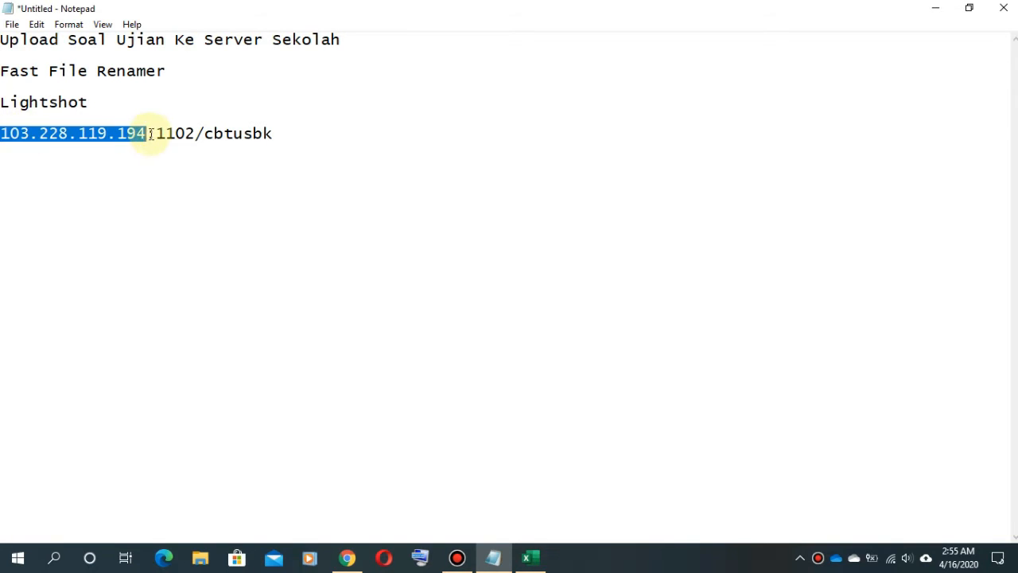
pyautogui.click(160, 139)
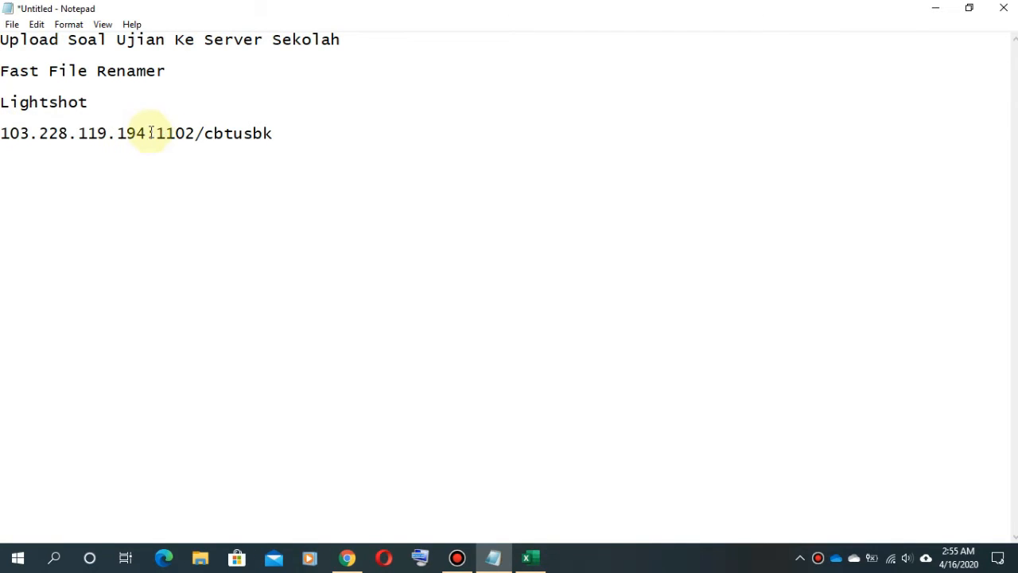
# Examine the port number, the portion from the colon onward and the whole server address in the note.
pyautogui.moveTo(159, 134); pyautogui.dragTo(197, 132)
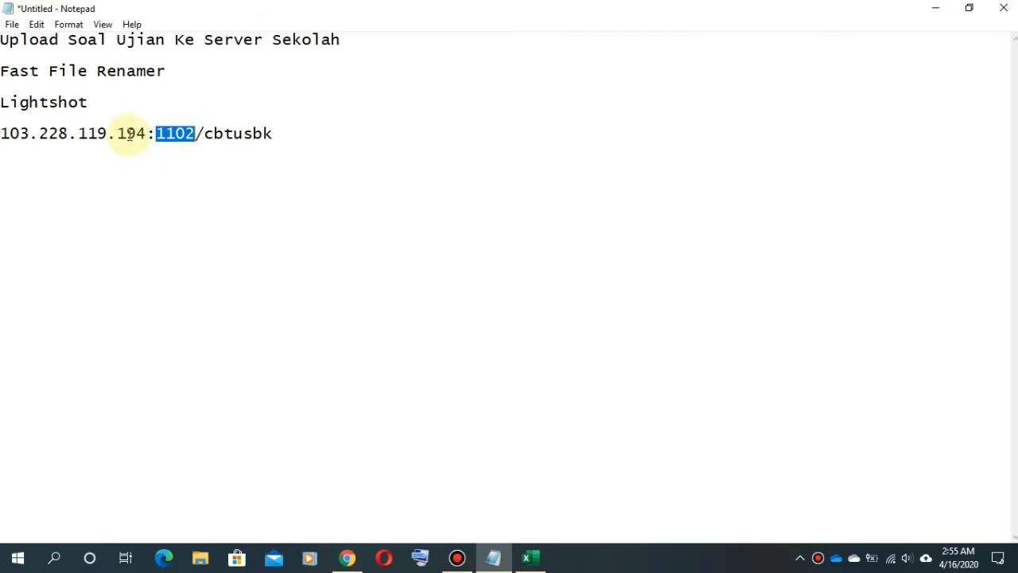
pyautogui.click(191, 145)
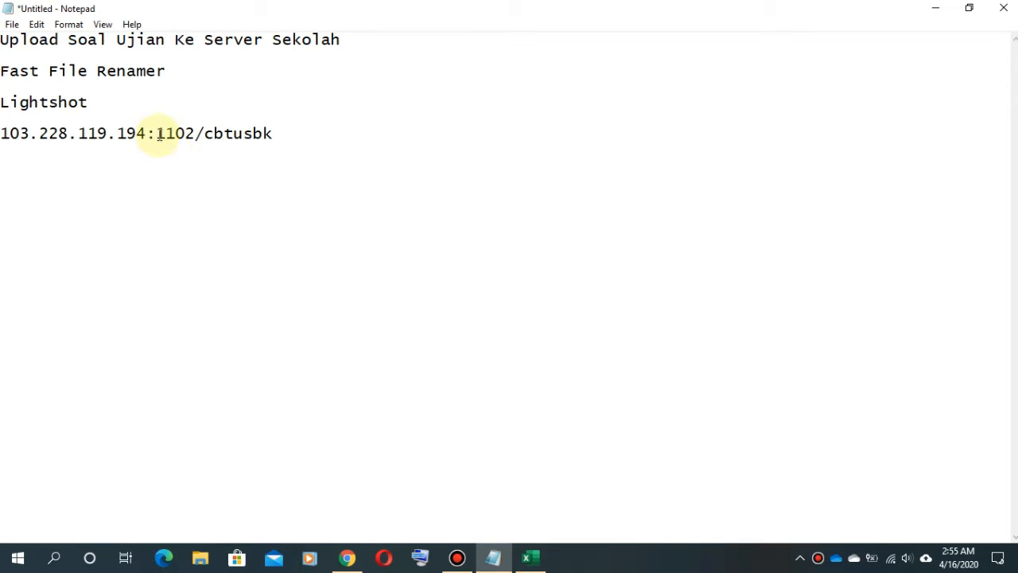
pyautogui.moveTo(149, 132); pyautogui.dragTo(275, 177)
pyautogui.click(256, 191)
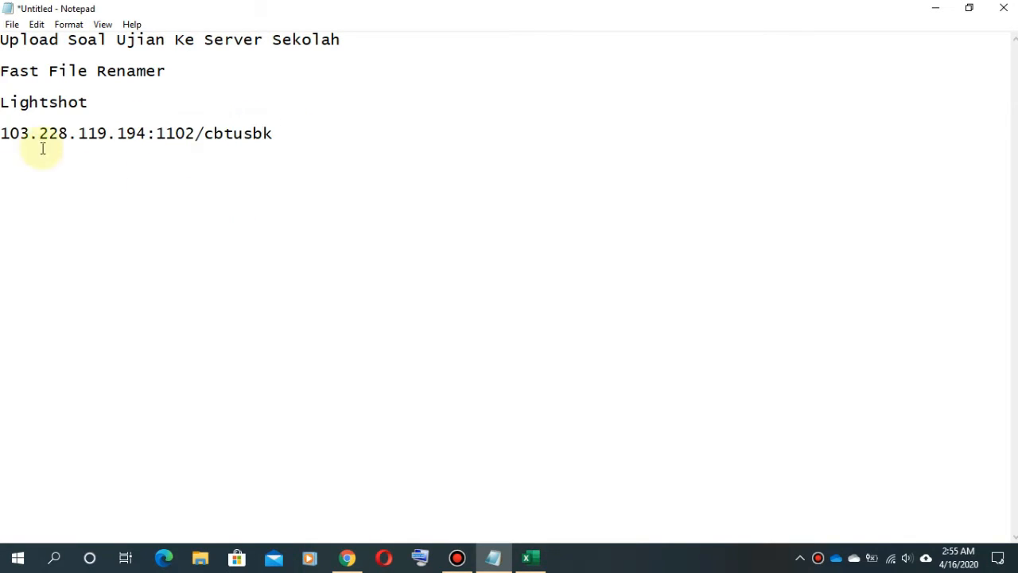
pyautogui.moveTo(2, 133); pyautogui.dragTo(298, 136)
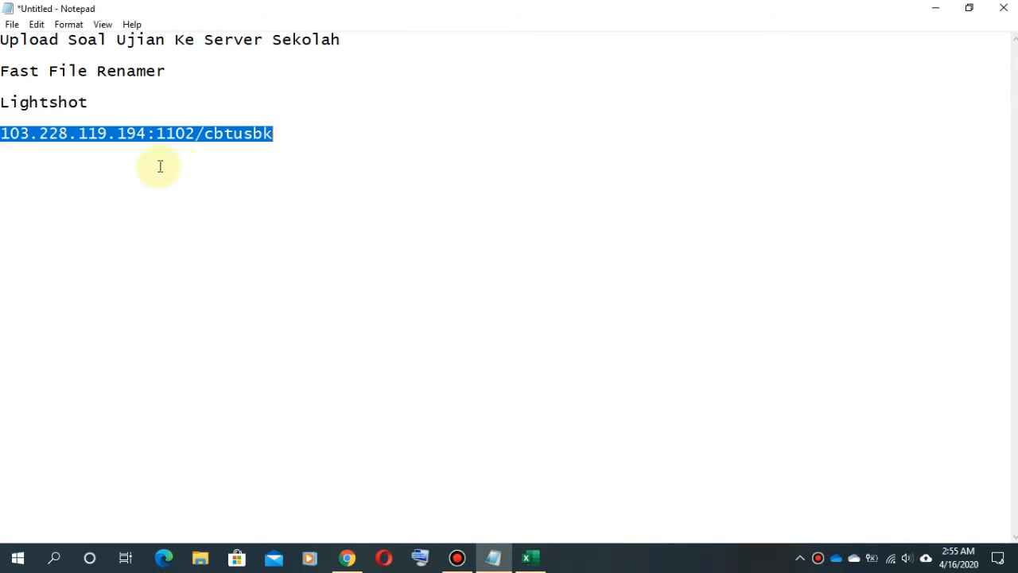
# Switch to Chrome and open the Administrasi UBK login page from the school's e-learning home page.
pyautogui.click(348, 556)
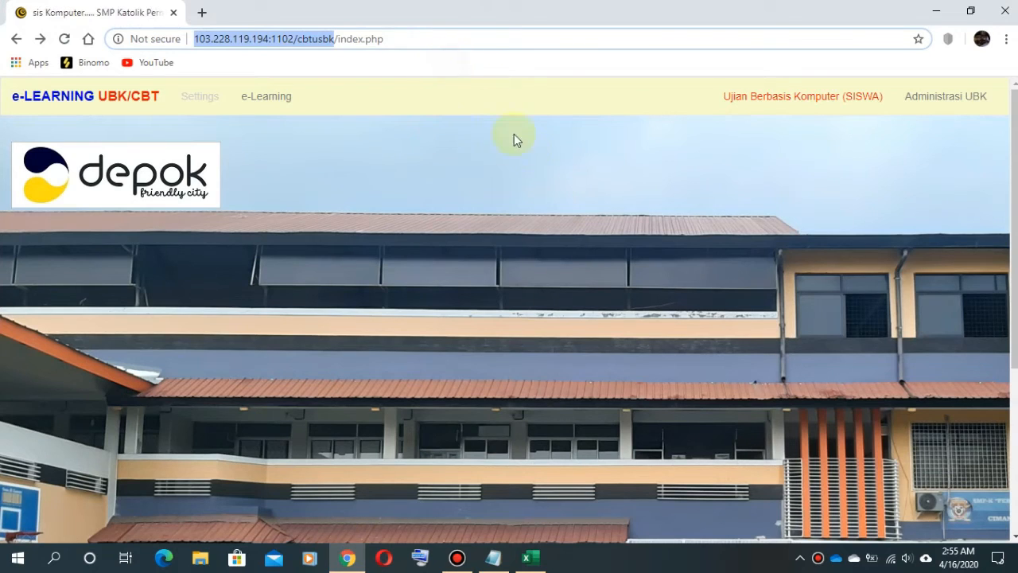
pyautogui.click(429, 146)
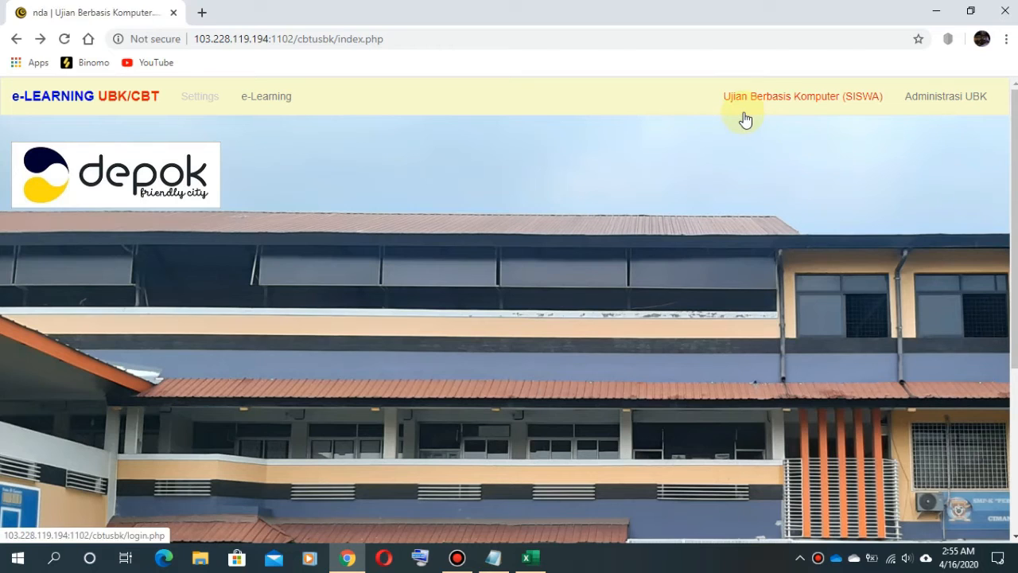
pyautogui.click(939, 103)
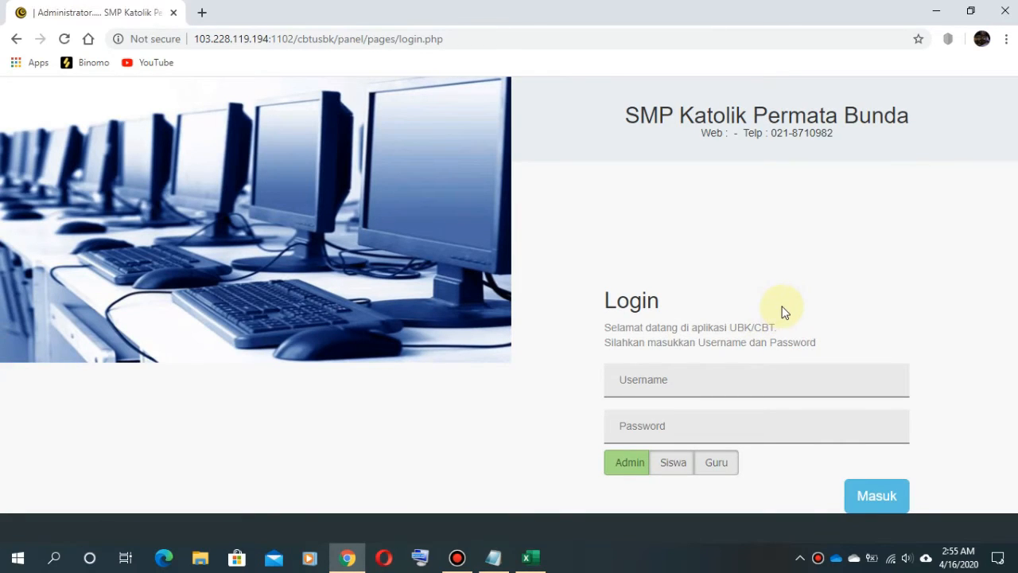
# Log in to the exam administration as Guru with the account username and password.
pyautogui.click(693, 382)
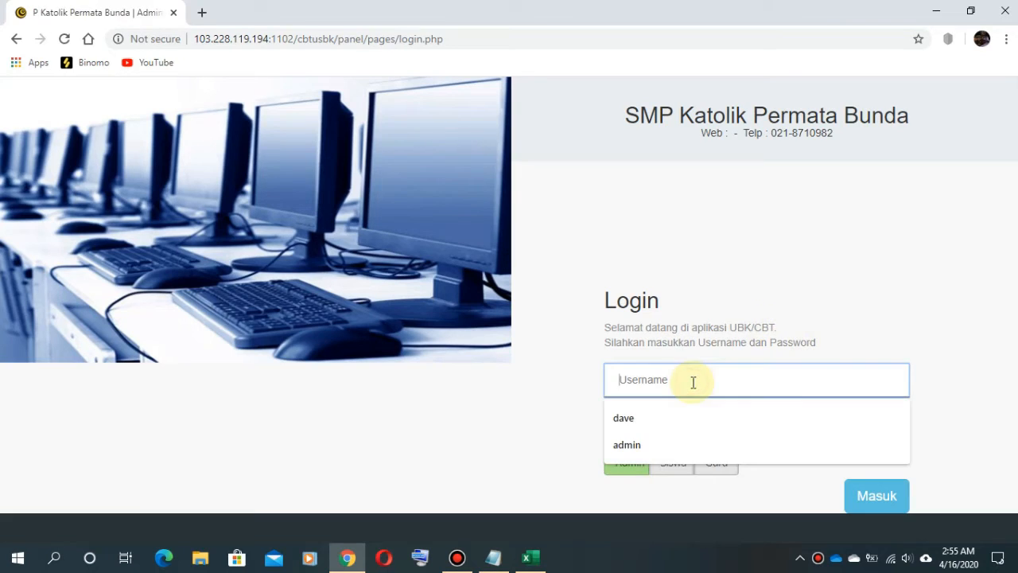
pyautogui.click(750, 373)
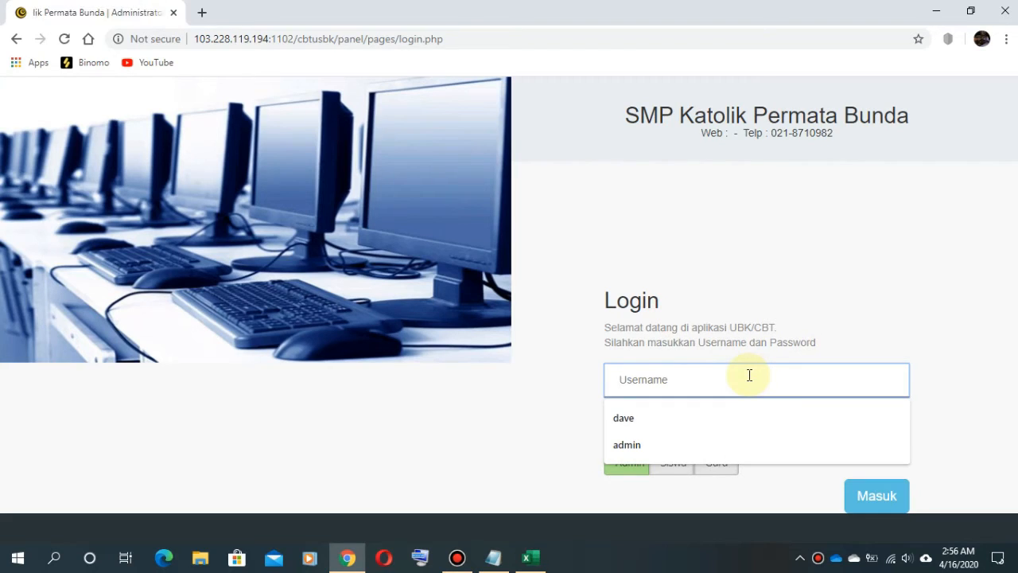
pyautogui.write('dave')
pyautogui.press('Tab')
pyautogui.write('•••••')
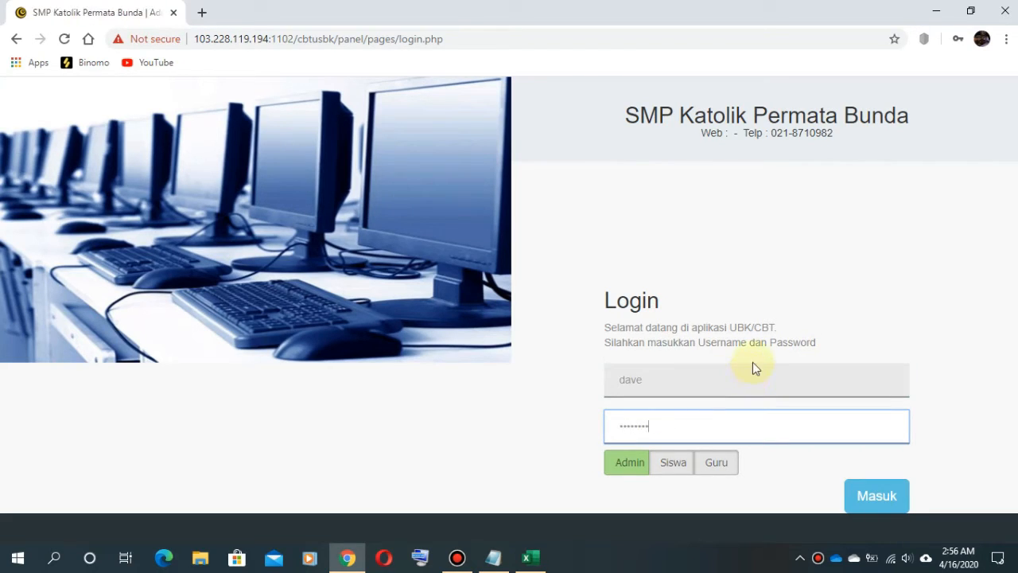
pyautogui.click(718, 468)
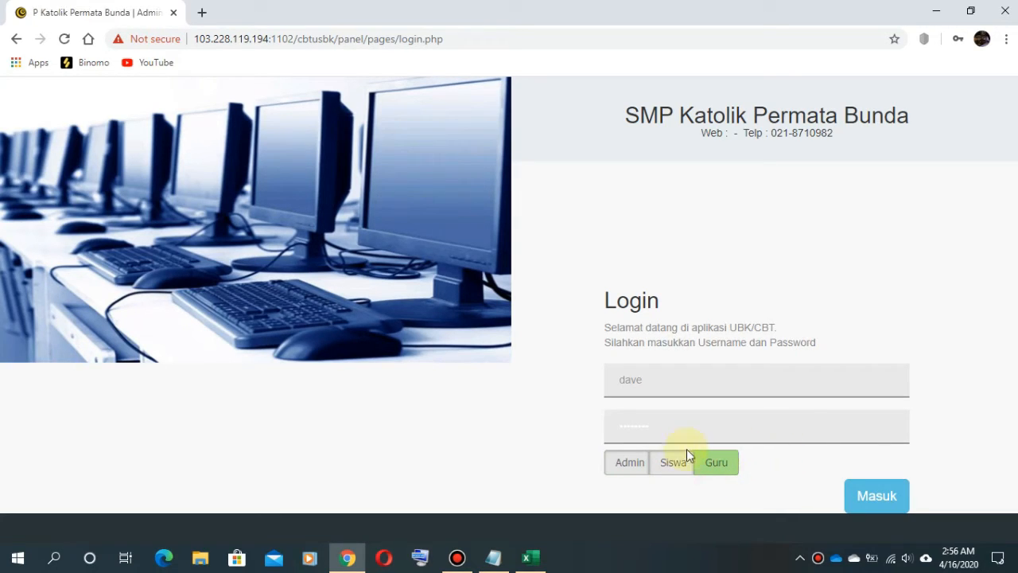
pyautogui.click(886, 496)
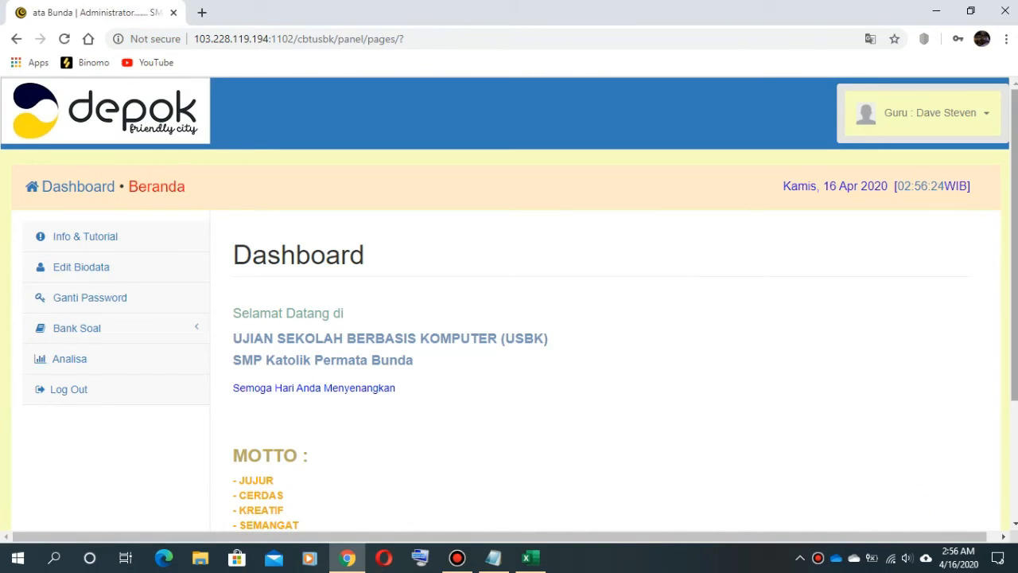
# Look over the teacher dashboard and open the File Pendukung Soal page of the Bank Soal section.
pyautogui.scroll(-3, 1005, 159)
pyautogui.scroll(3, 1004, 159)
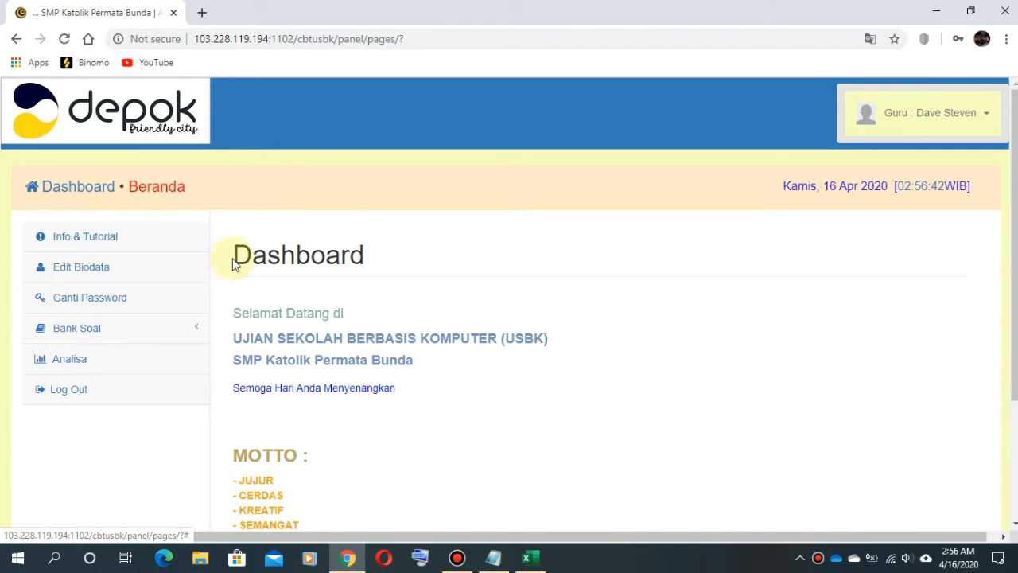
pyautogui.click(194, 332)
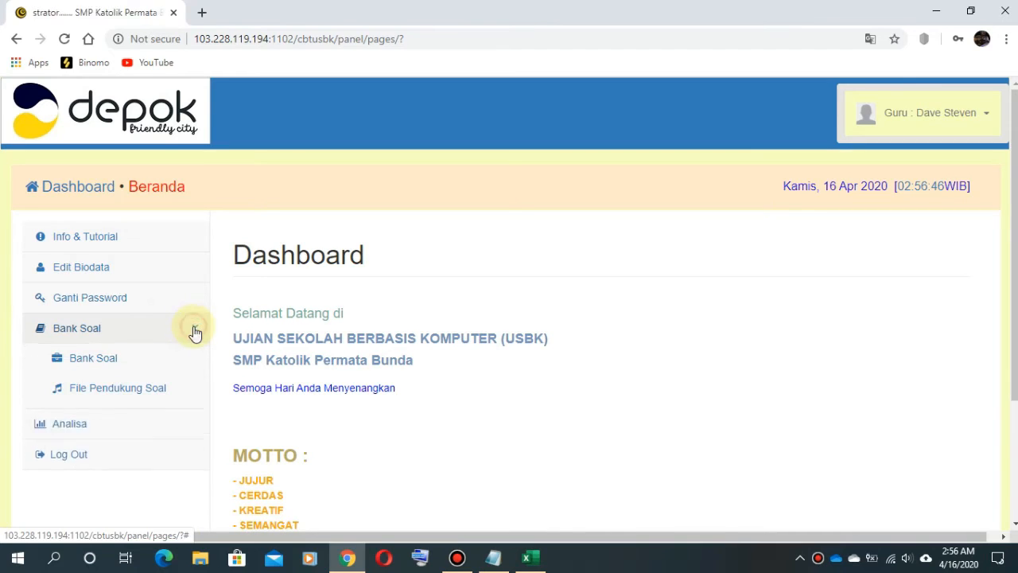
pyautogui.click(195, 331)
pyautogui.click(195, 331)
pyautogui.click(194, 331)
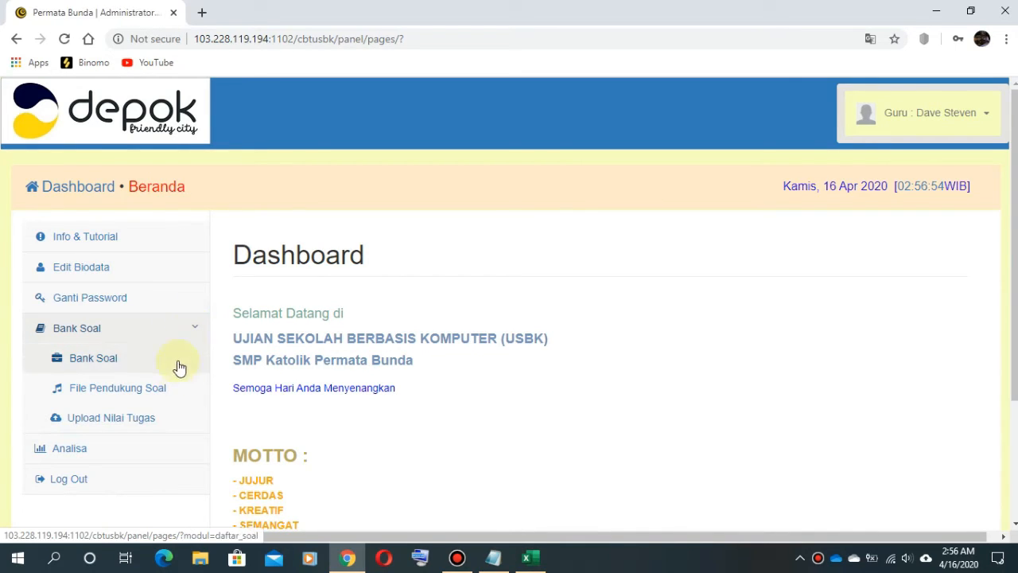
pyautogui.click(133, 397)
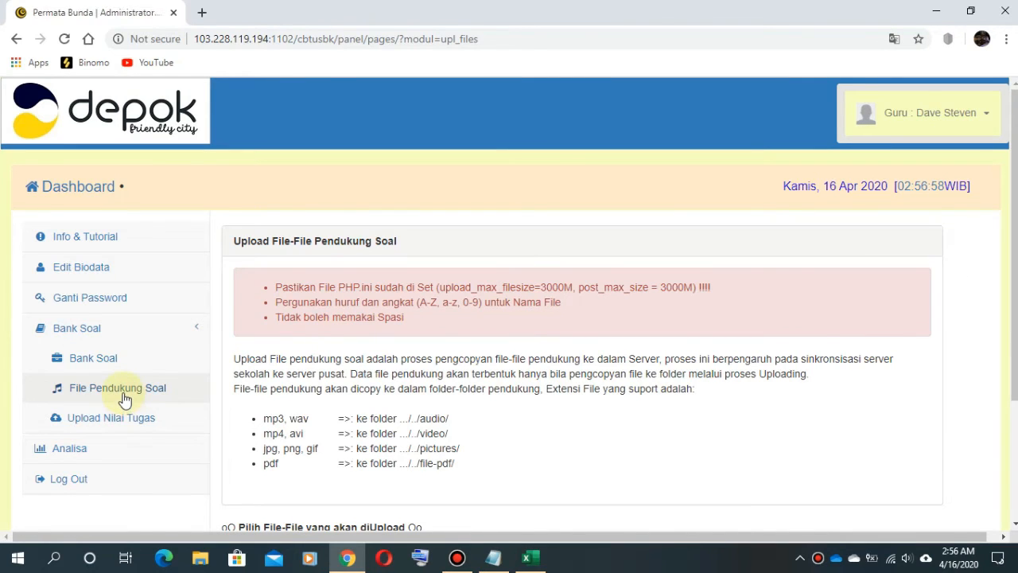
# Upload bi-1_1.png and bi-1_2.png from the Lightshot folder in Documents as supporting question files and check their previews.
pyautogui.moveTo(1016, 231); pyautogui.dragTo(1016, 354)
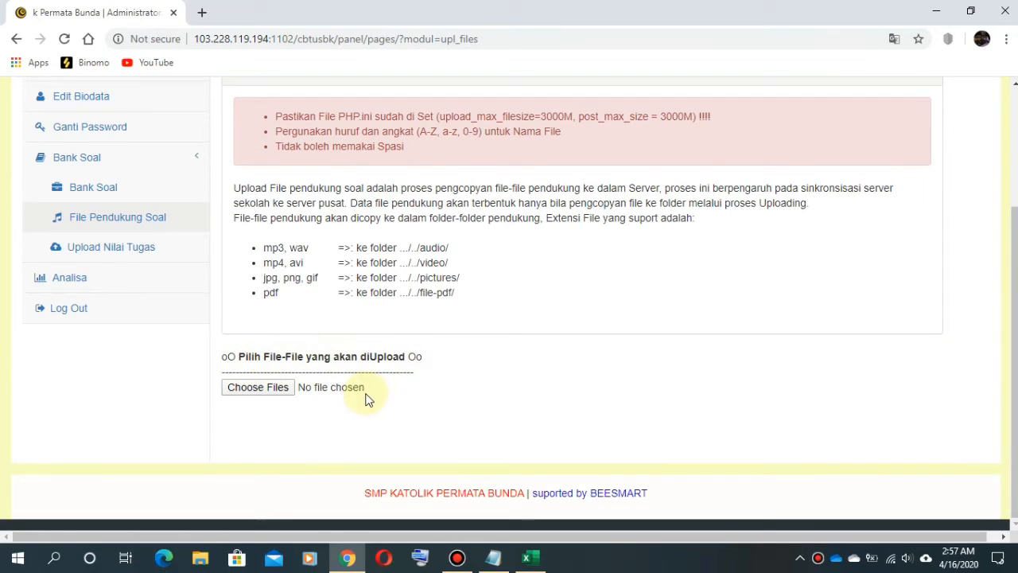
pyautogui.click(268, 393)
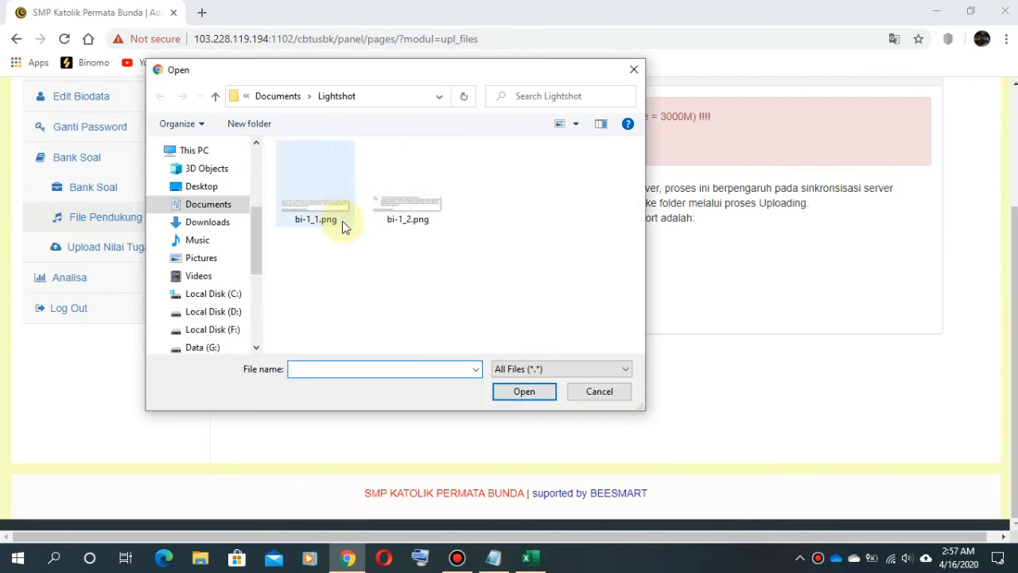
pyautogui.click(222, 209)
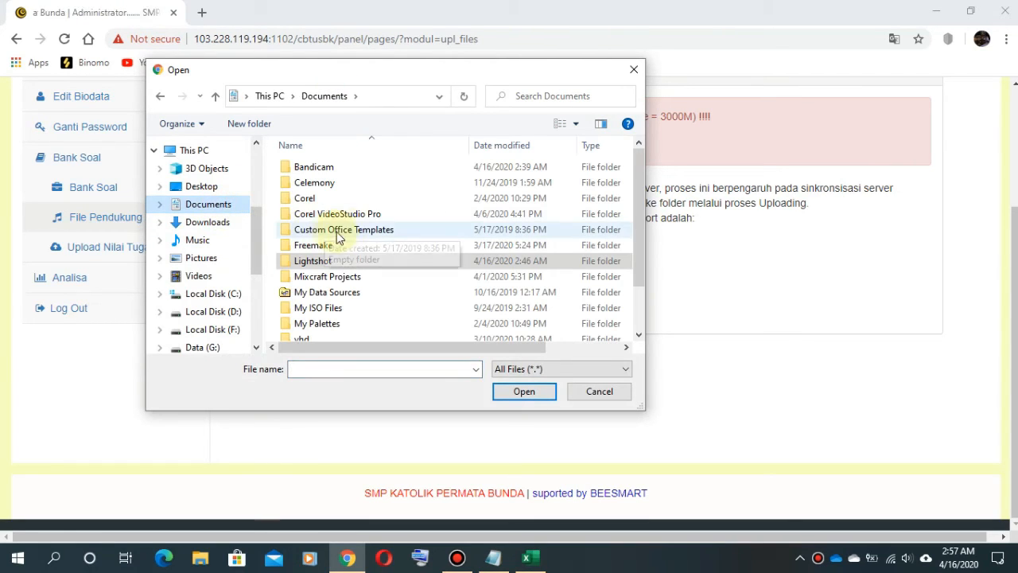
pyautogui.click(326, 262)
pyautogui.doubleClick(327, 261)
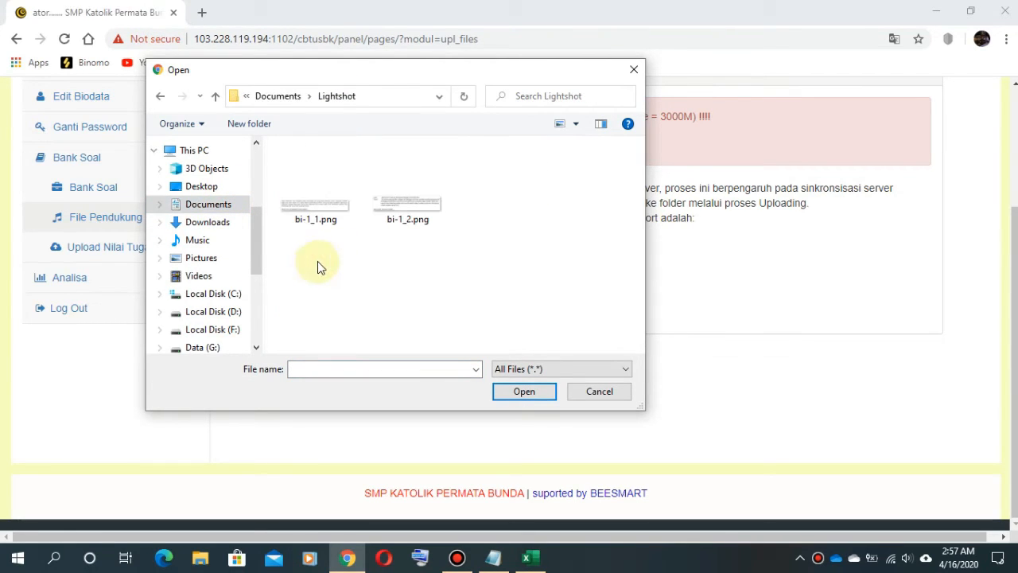
pyautogui.moveTo(482, 237); pyautogui.dragTo(286, 187)
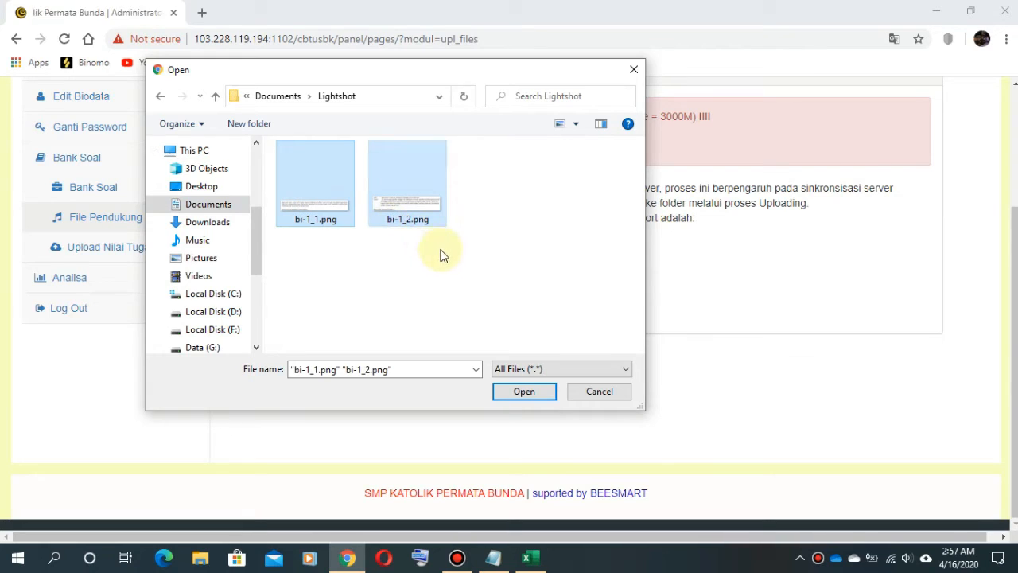
pyautogui.moveTo(436, 245); pyautogui.dragTo(284, 191)
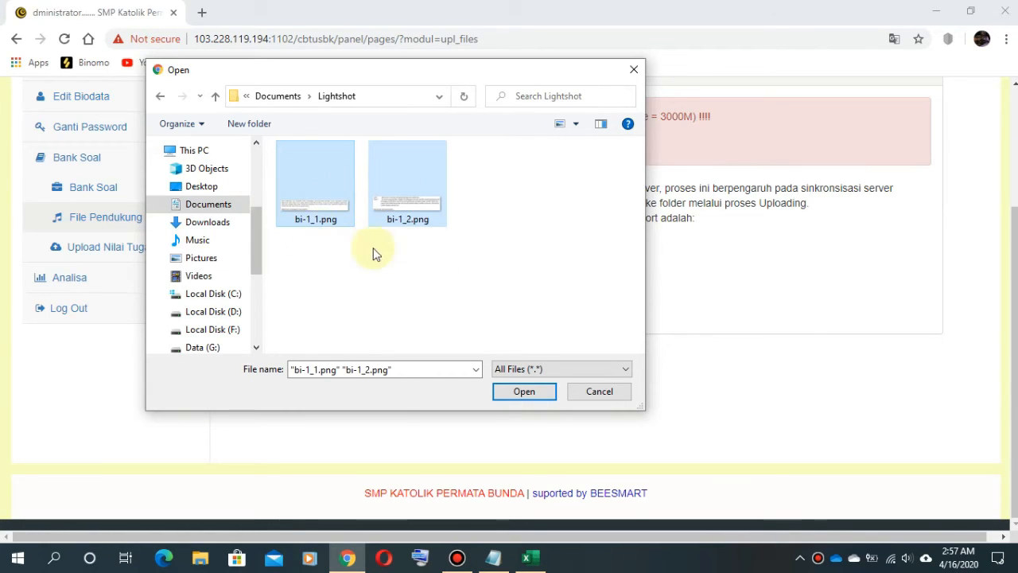
pyautogui.moveTo(421, 257); pyautogui.dragTo(279, 167)
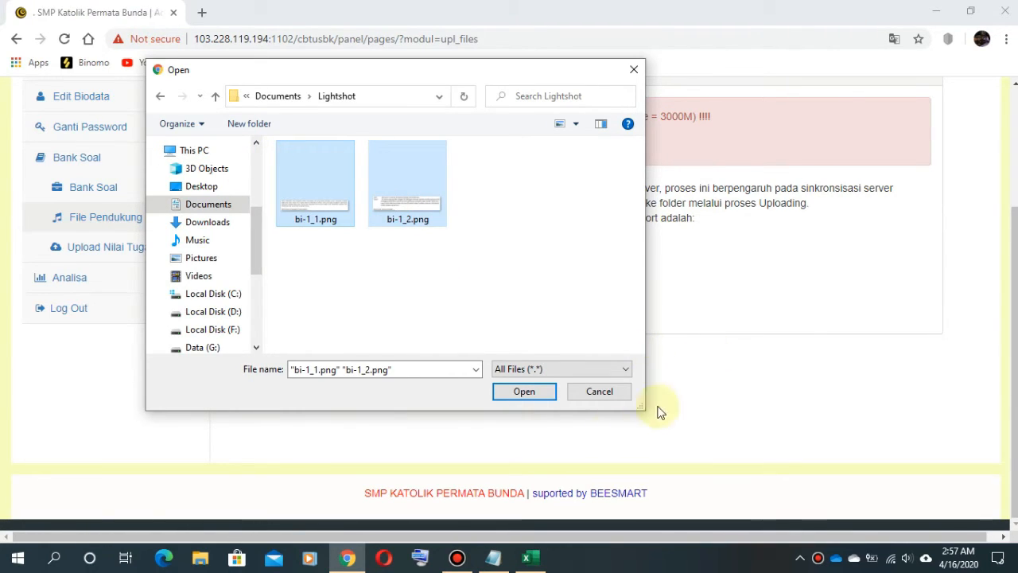
pyautogui.click(524, 392)
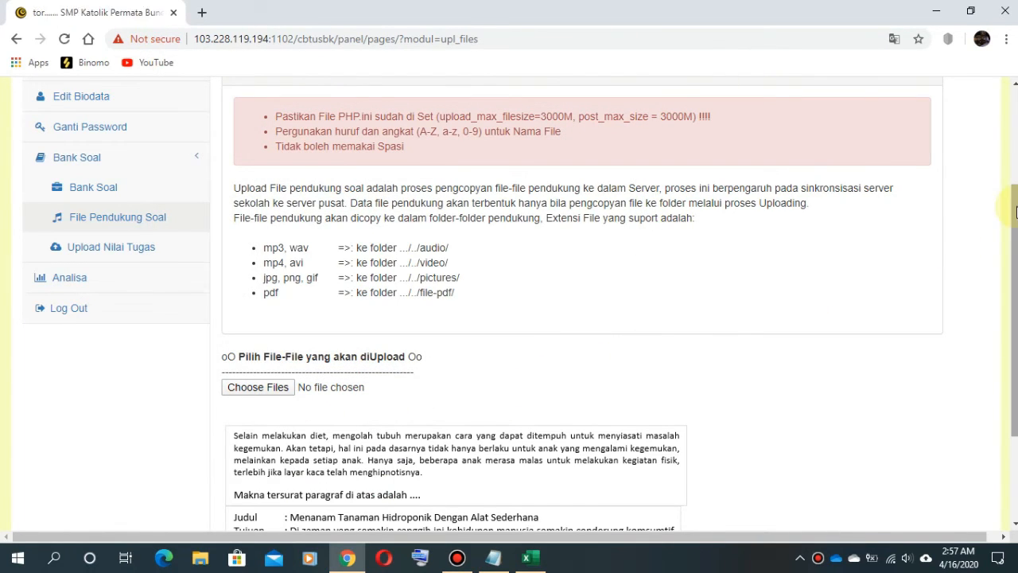
pyautogui.scroll(-3, 509, 303)
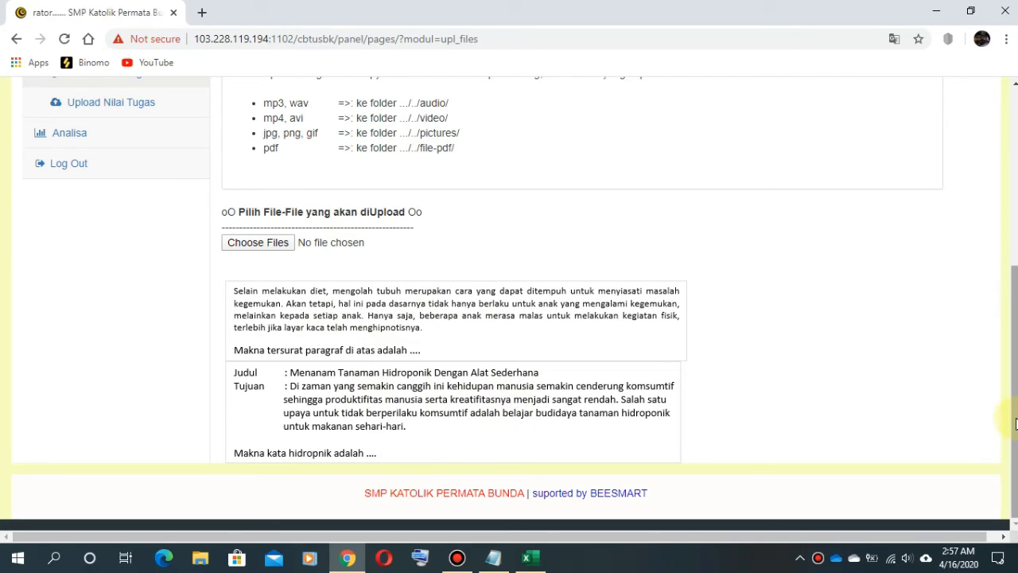
# Open the Bank Soal page and look over its template downloads and question bank list.
pyautogui.scroll(3, 1015, 421)
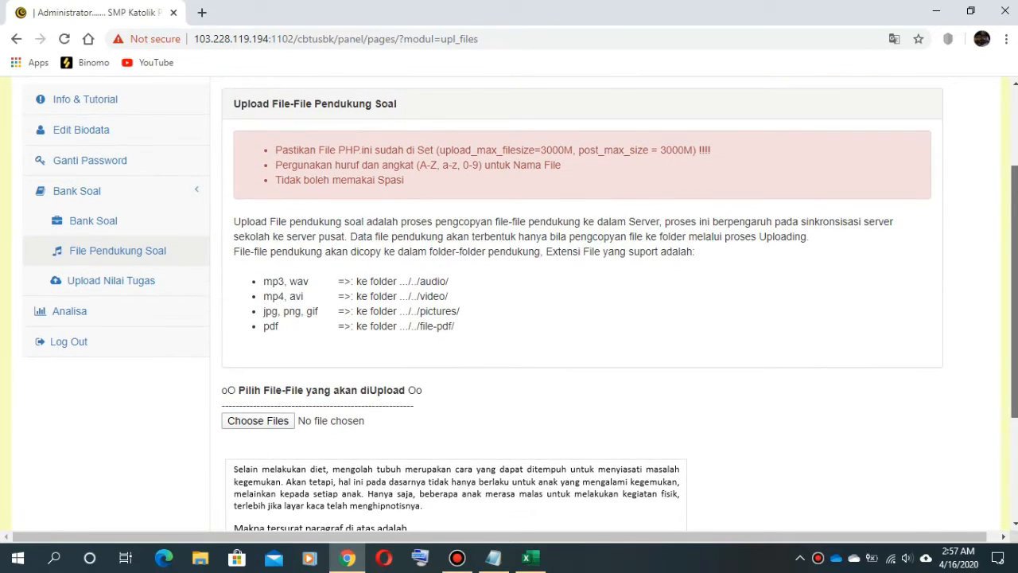
pyautogui.scroll(1, 1015, 286)
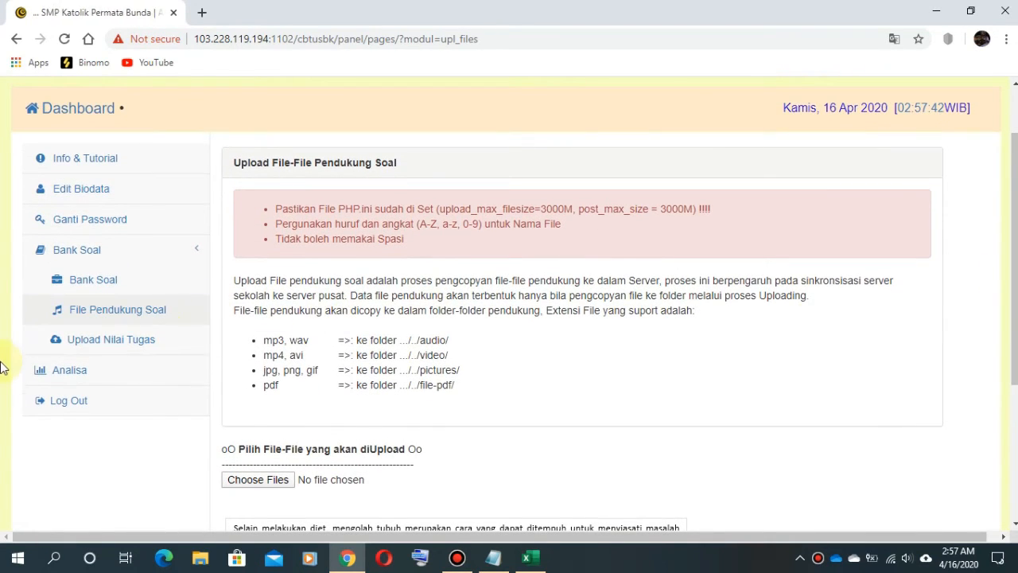
pyautogui.click(118, 283)
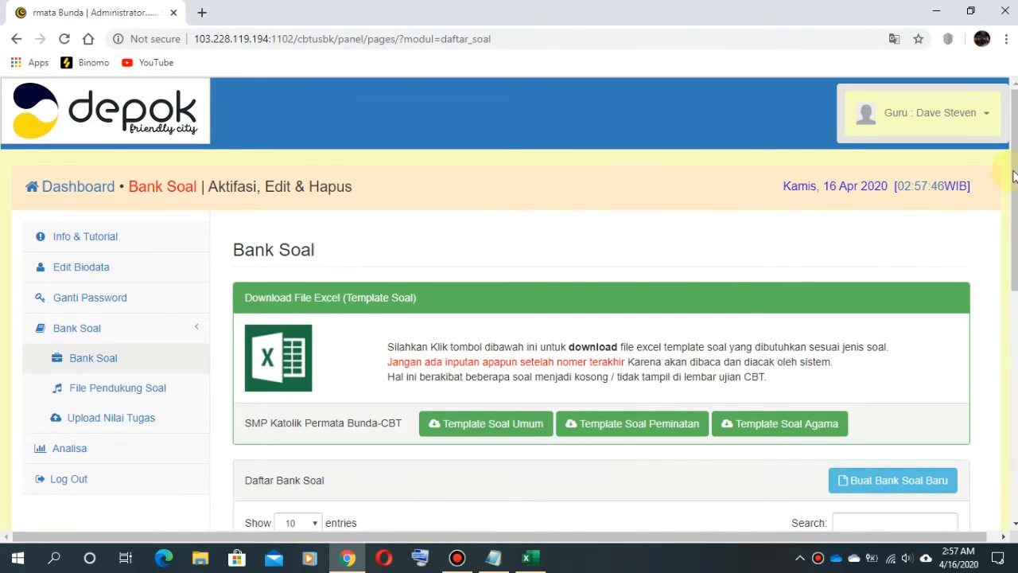
pyautogui.scroll(-3, 509, 303)
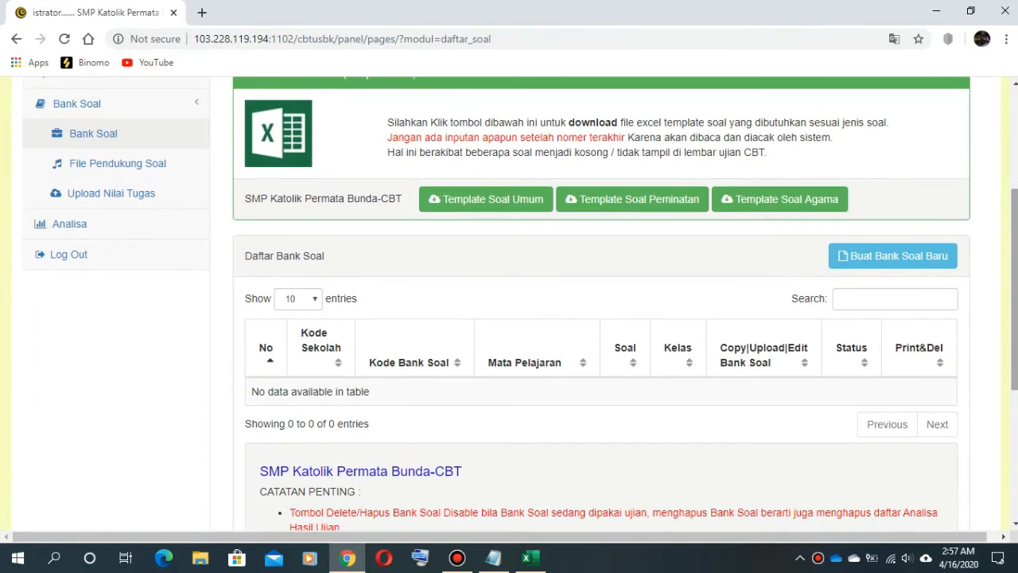
pyautogui.scroll(-1, 520, 304)
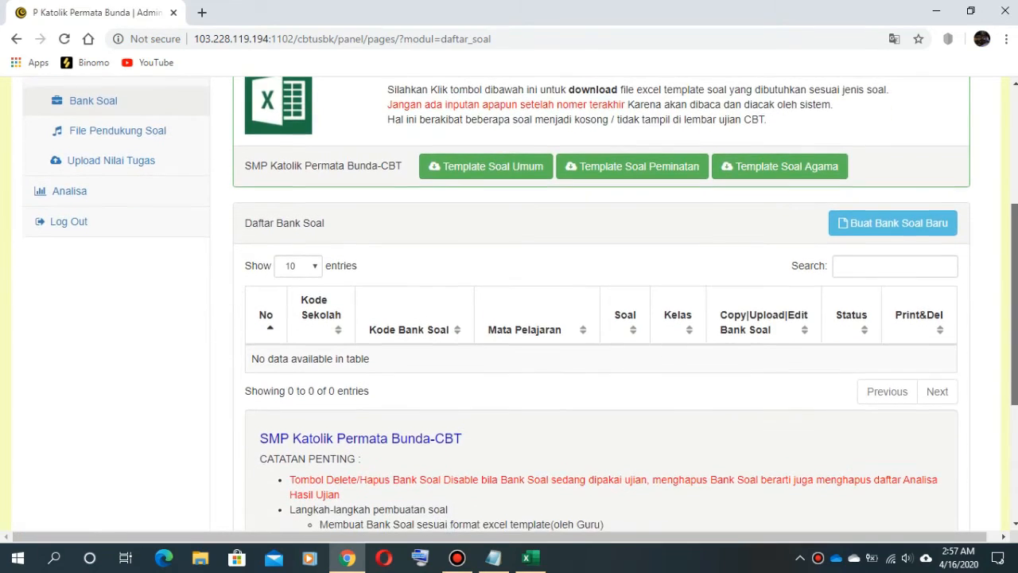
pyautogui.moveTo(1015, 278); pyautogui.dragTo(1015, 277)
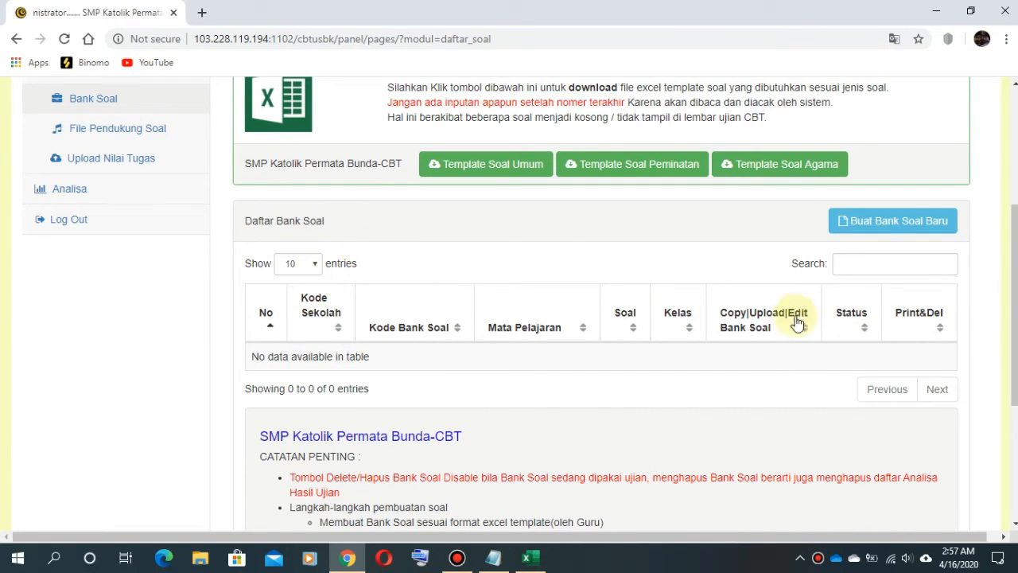
pyautogui.moveTo(1014, 264); pyautogui.dragTo(1013, 237)
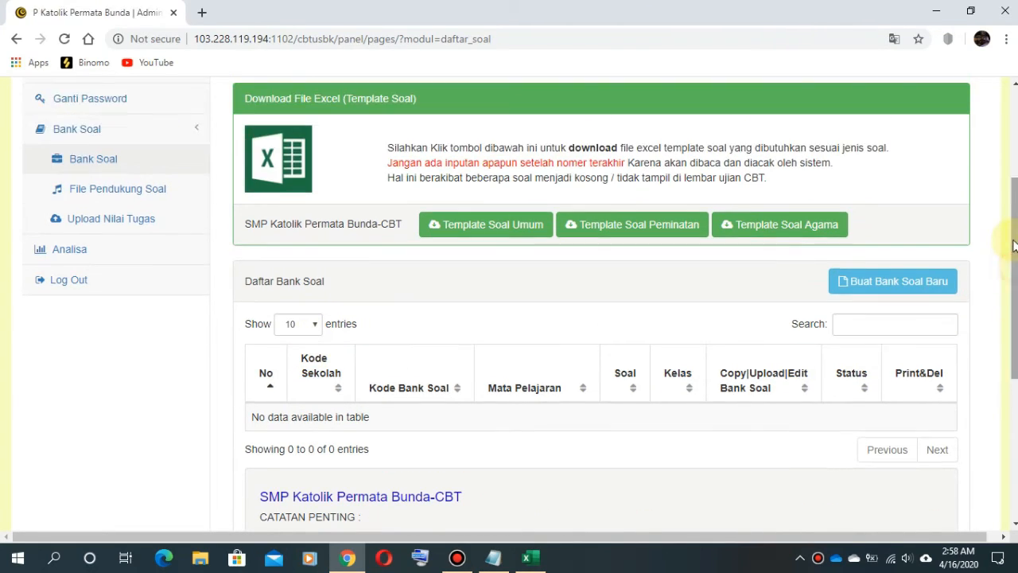
# Start a new question bank with school code P02070029 and subject Bind - Bahasa Indonesia.
pyautogui.click(884, 282)
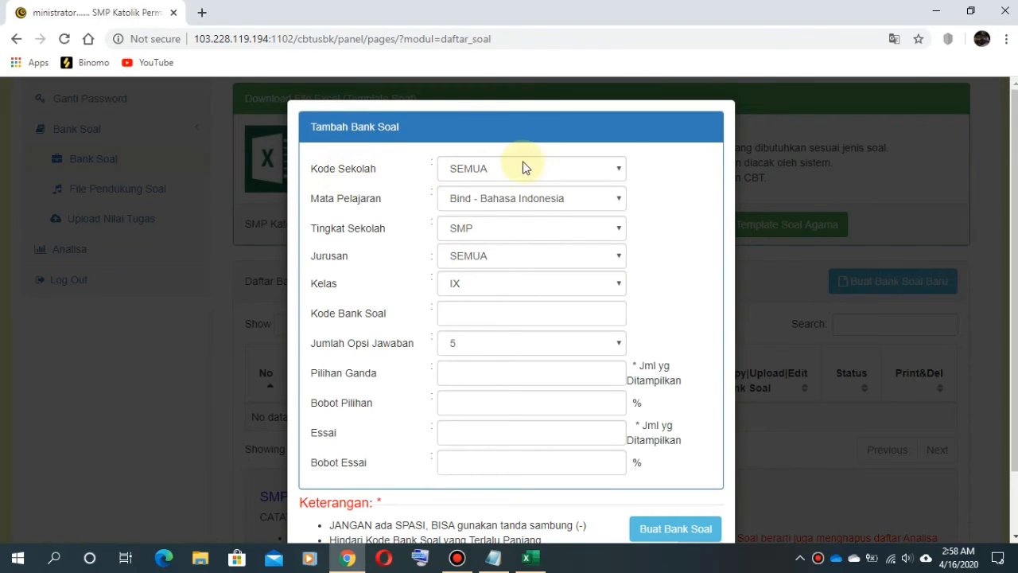
pyautogui.click(598, 169)
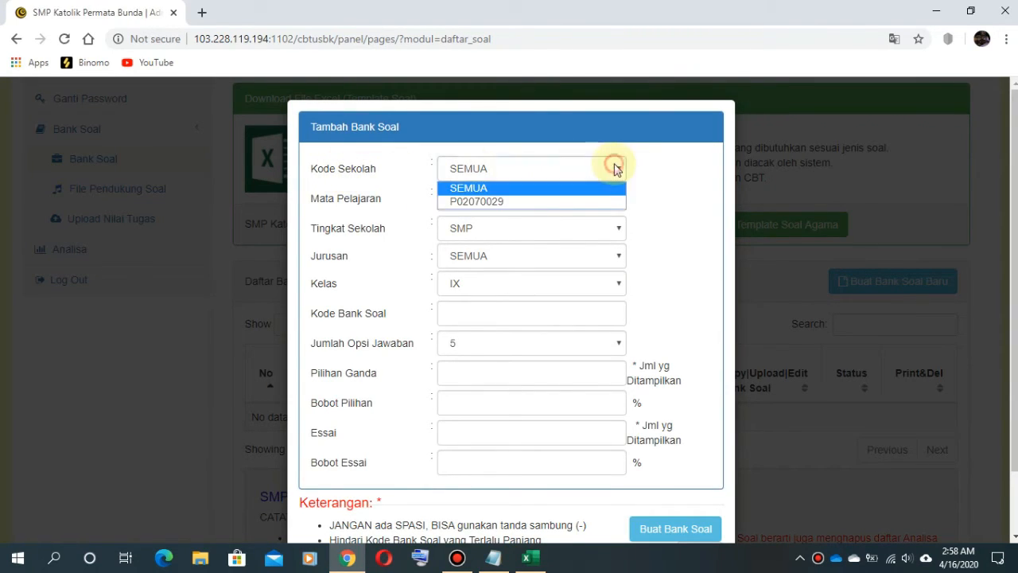
pyautogui.click(488, 201)
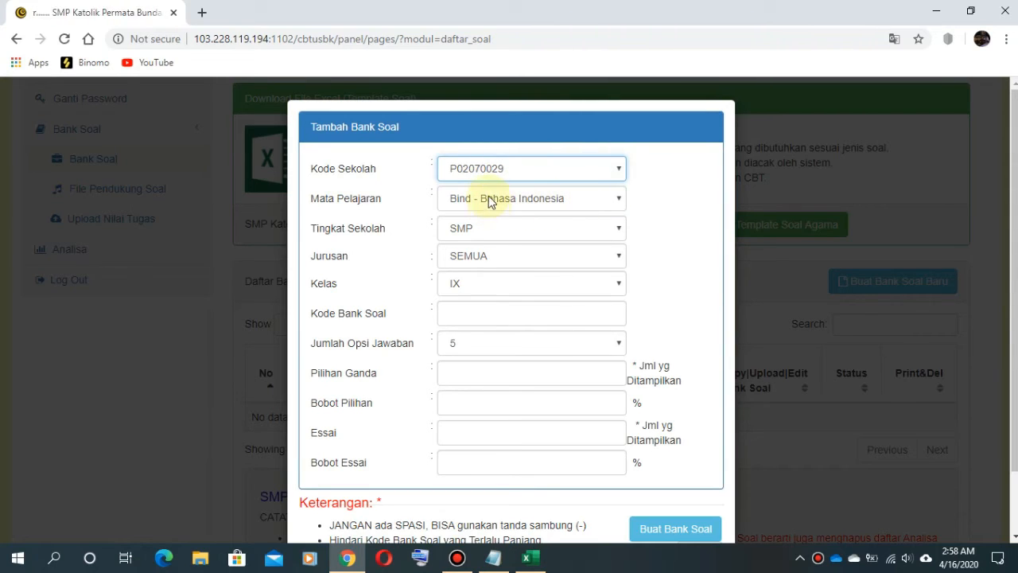
pyautogui.click(509, 199)
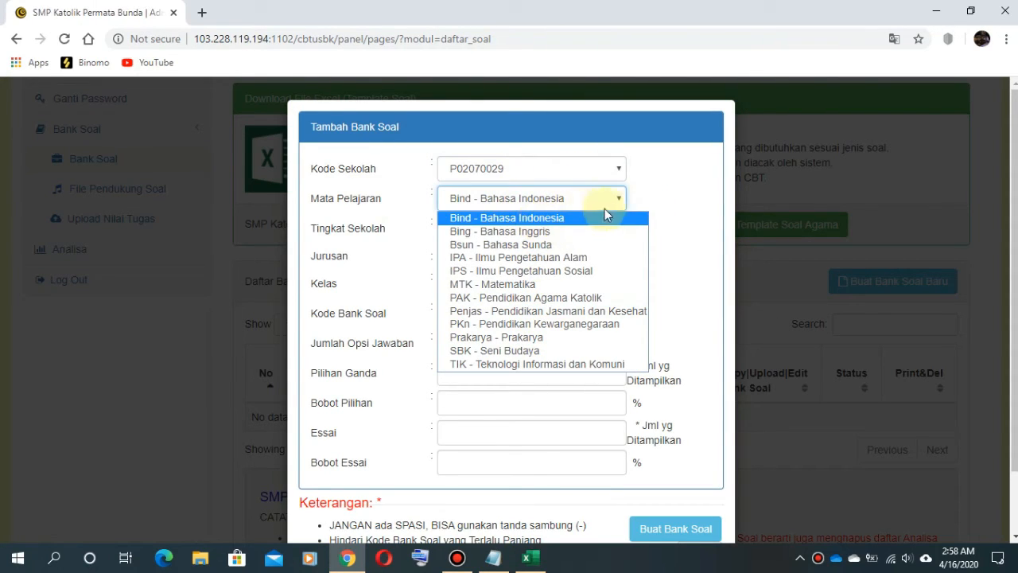
pyautogui.click(557, 219)
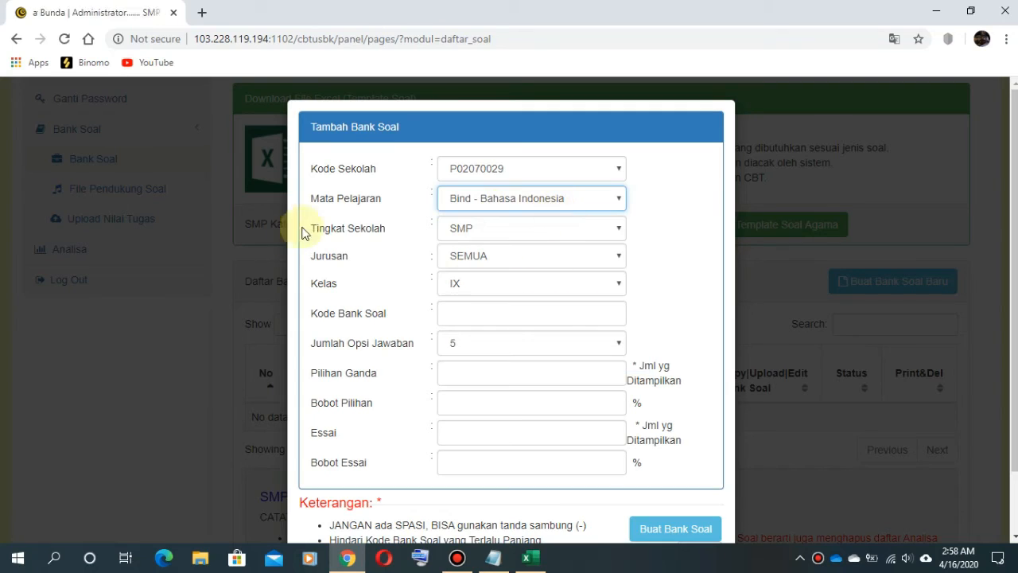
# Keep the school level at SMP and set both Jurusan and Kelas to IX.
pyautogui.click(519, 233)
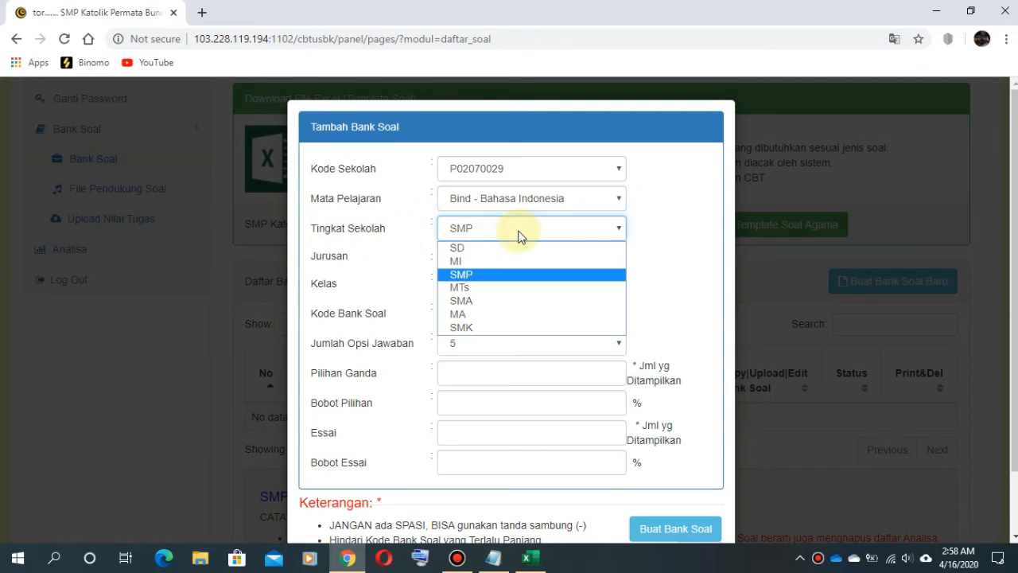
pyautogui.click(519, 235)
pyautogui.click(508, 256)
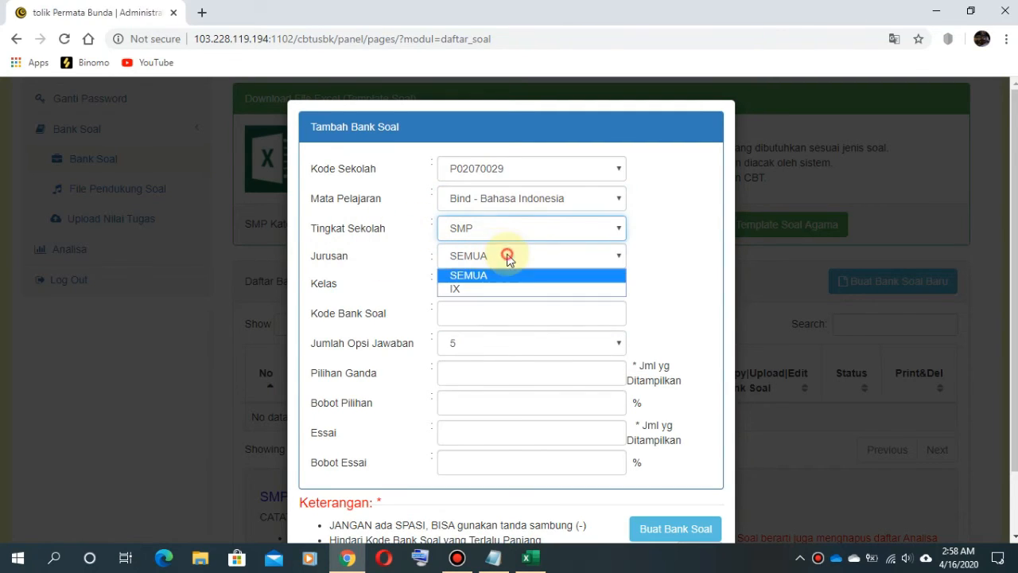
pyautogui.click(479, 291)
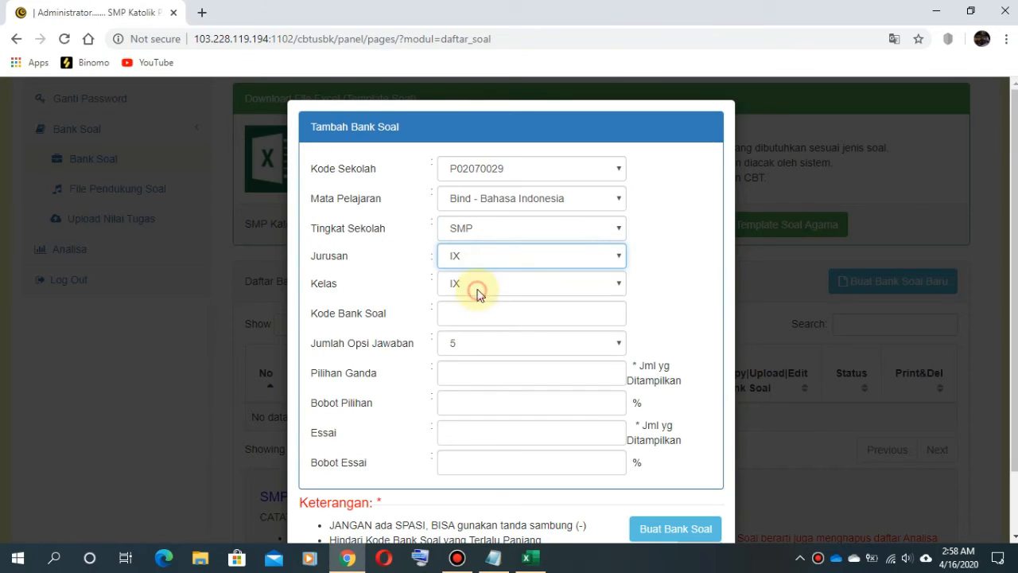
pyautogui.click(495, 284)
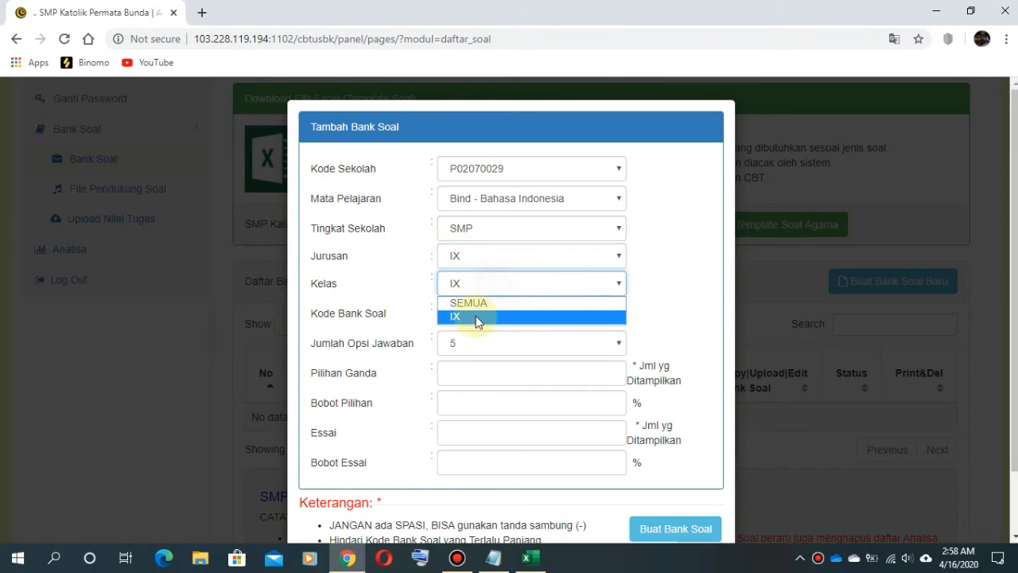
pyautogui.click(477, 319)
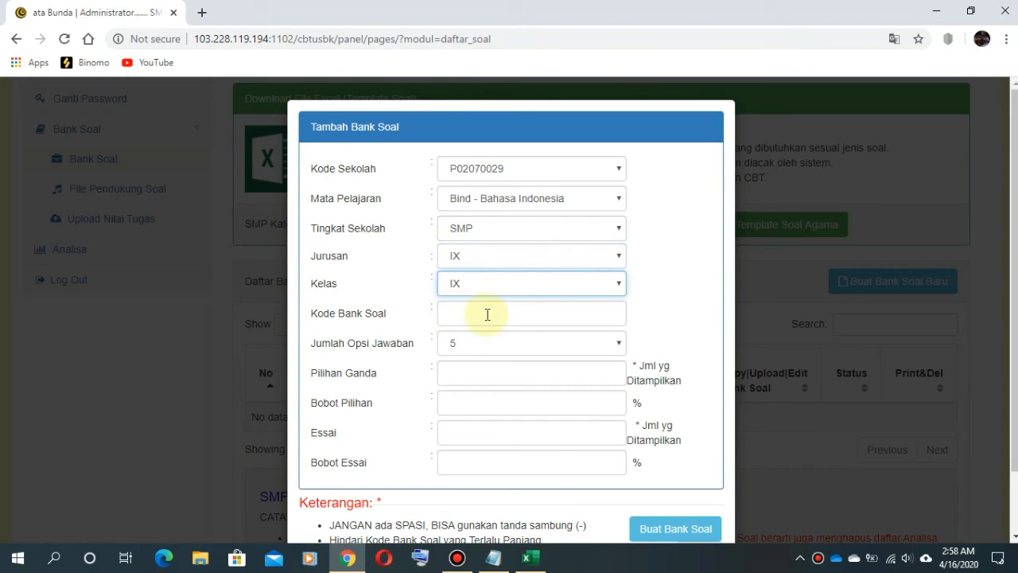
# Enter "bahasa indonesia paket 1" as the Kode Bank Soal.
pyautogui.click(486, 311)
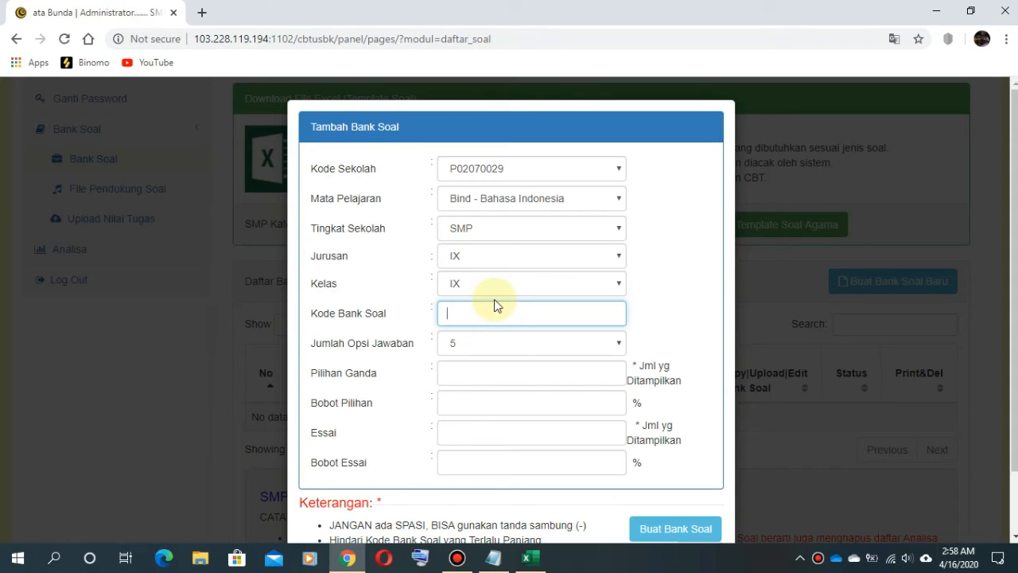
pyautogui.write('bahasa ')
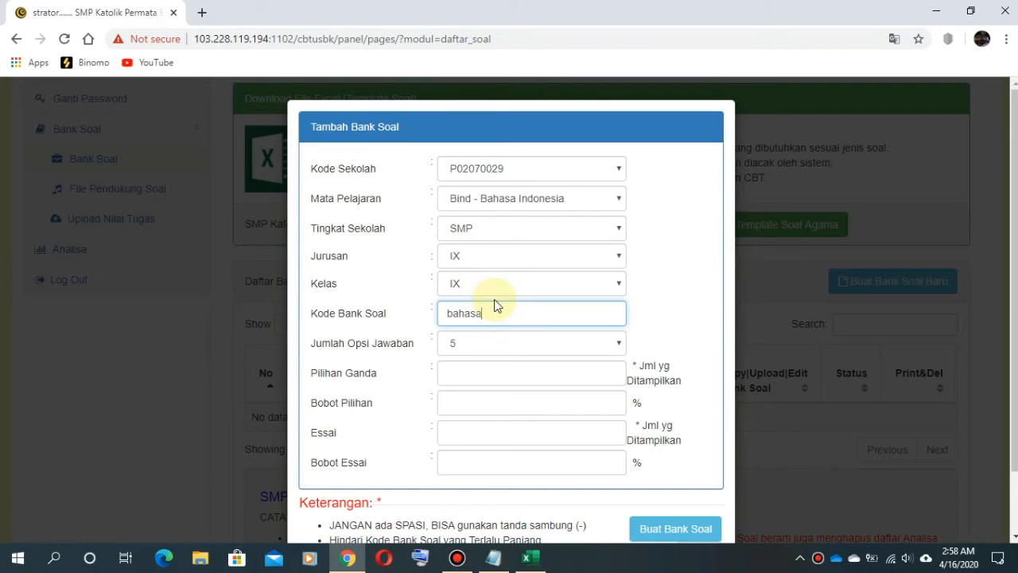
pyautogui.write('indones')
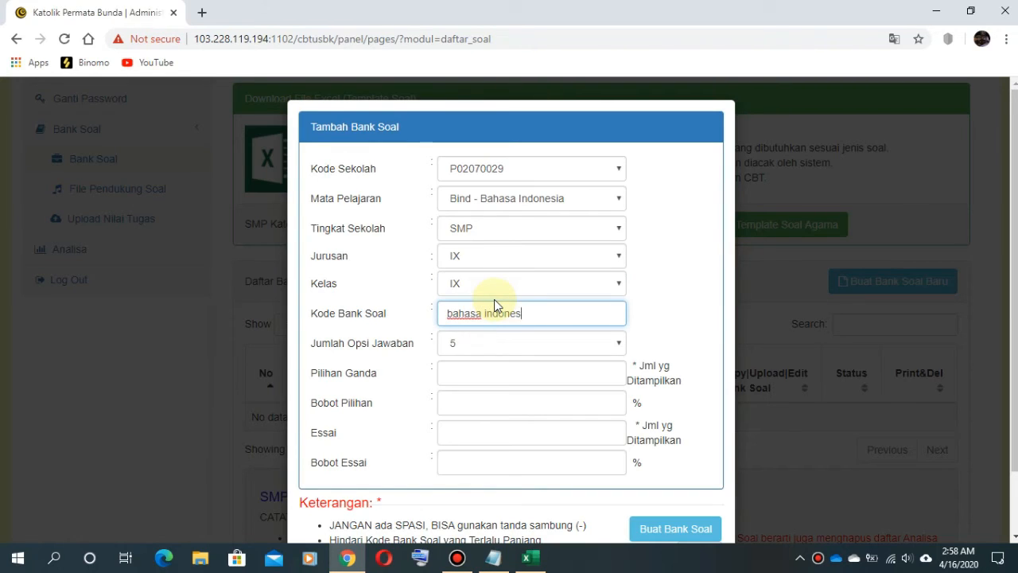
pyautogui.write('ia ')
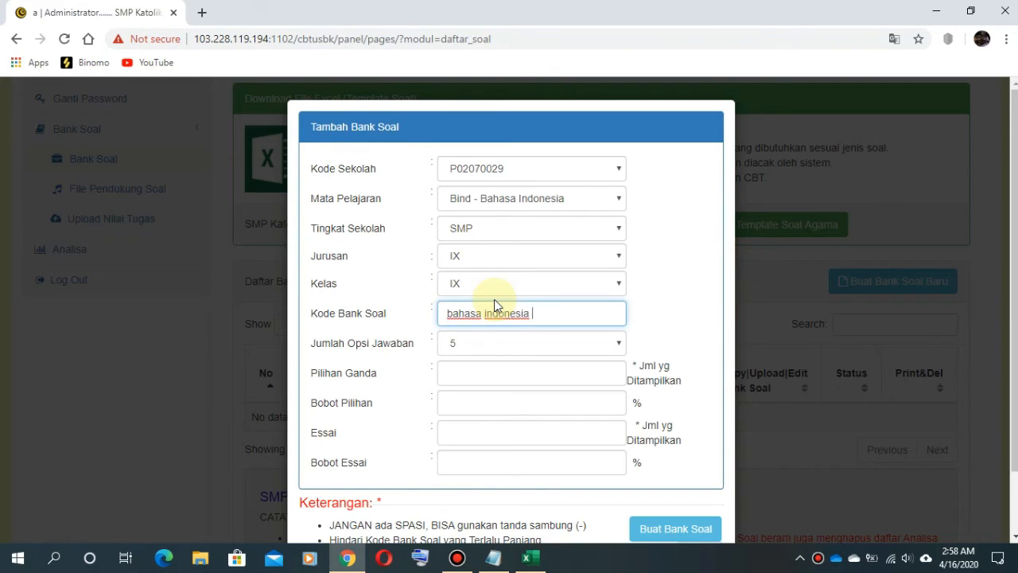
pyautogui.write('paket 1')
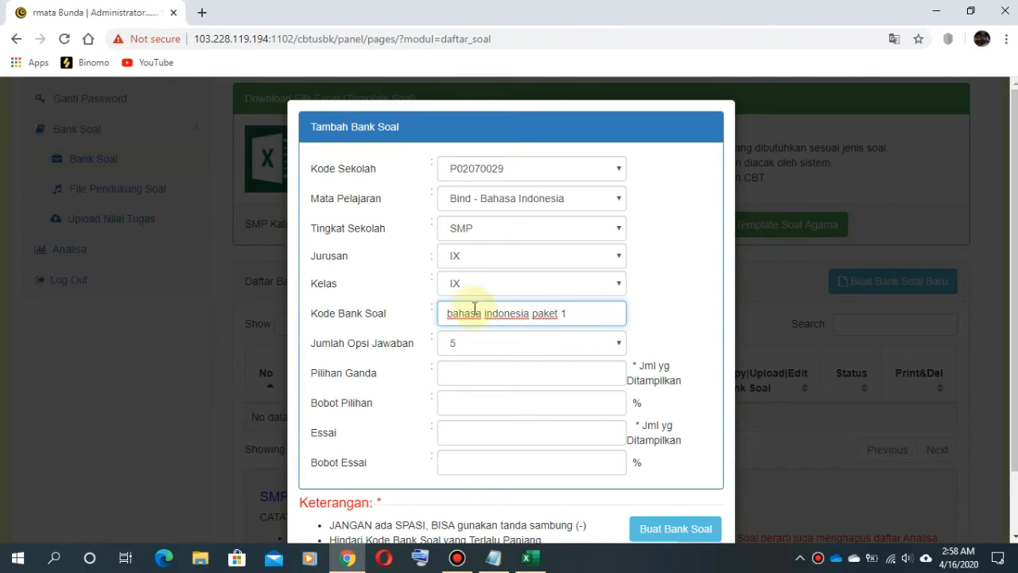
# Replace the spaces in the Kode Bank Soal with hyphens and shorten it to bahasa-indonesia-1.
pyautogui.click(483, 314)
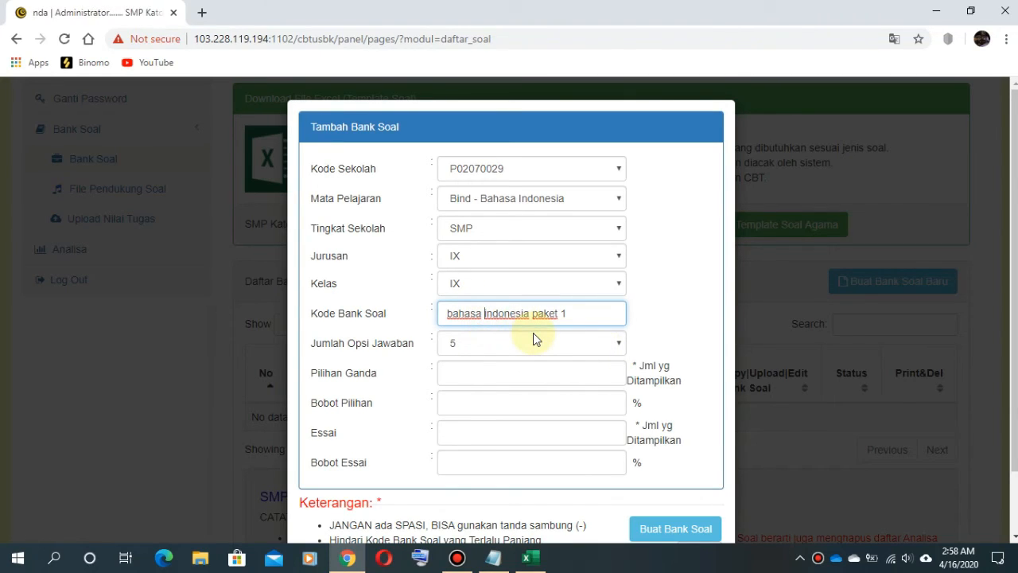
pyautogui.press('BackSpace')
pyautogui.write('-')
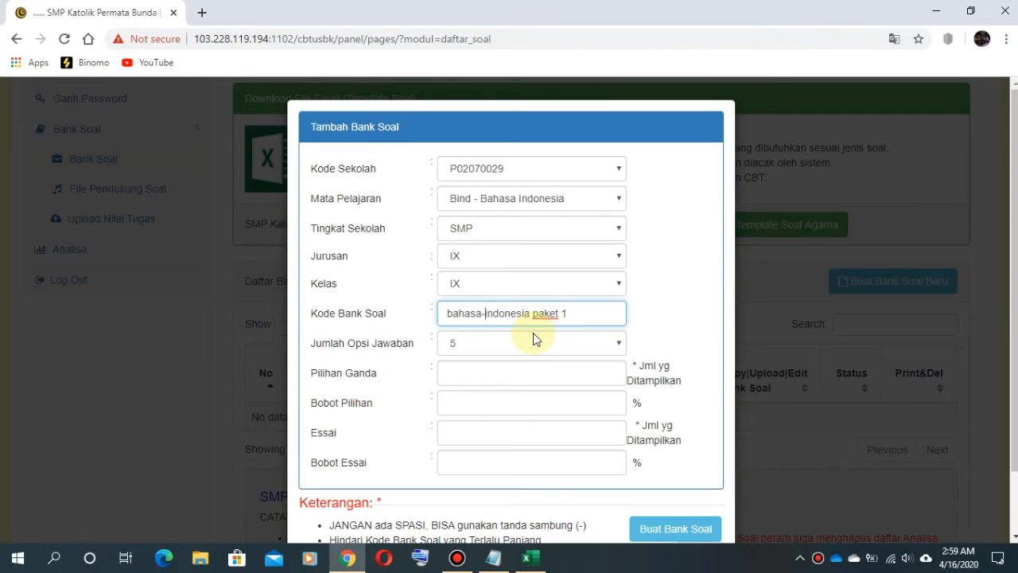
pyautogui.press('BackSpace')
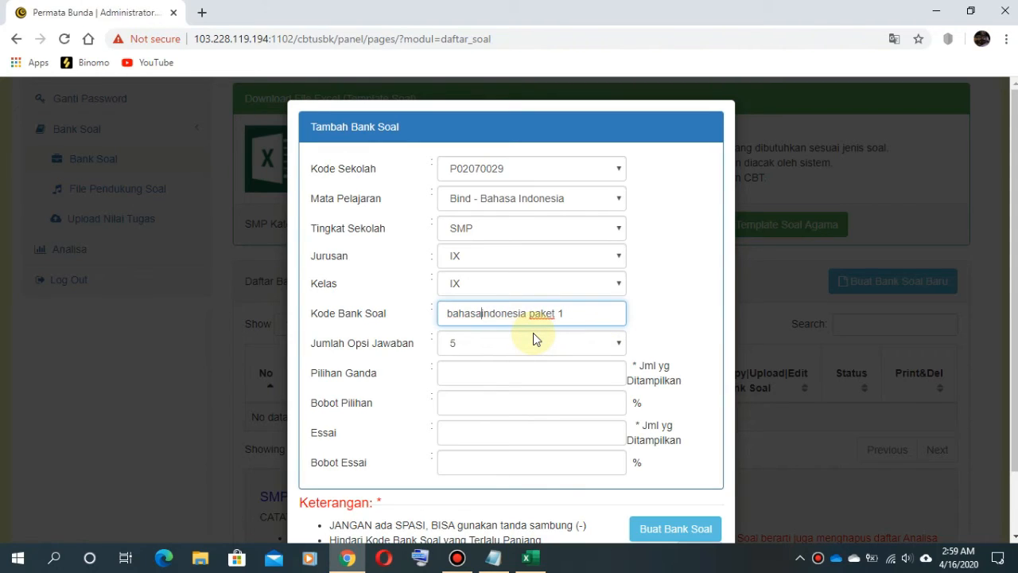
pyautogui.write('_')
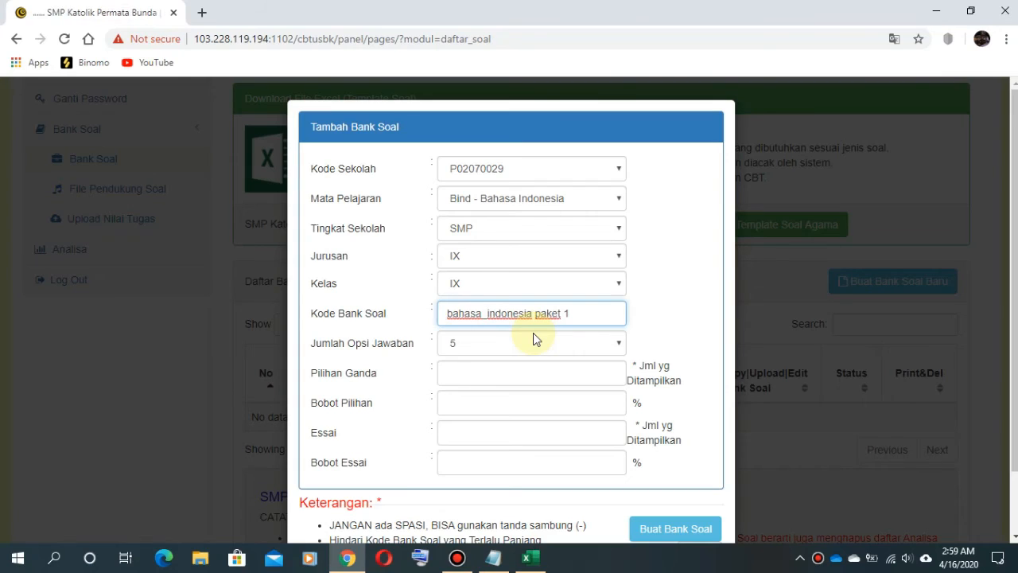
pyautogui.press('BackSpace')
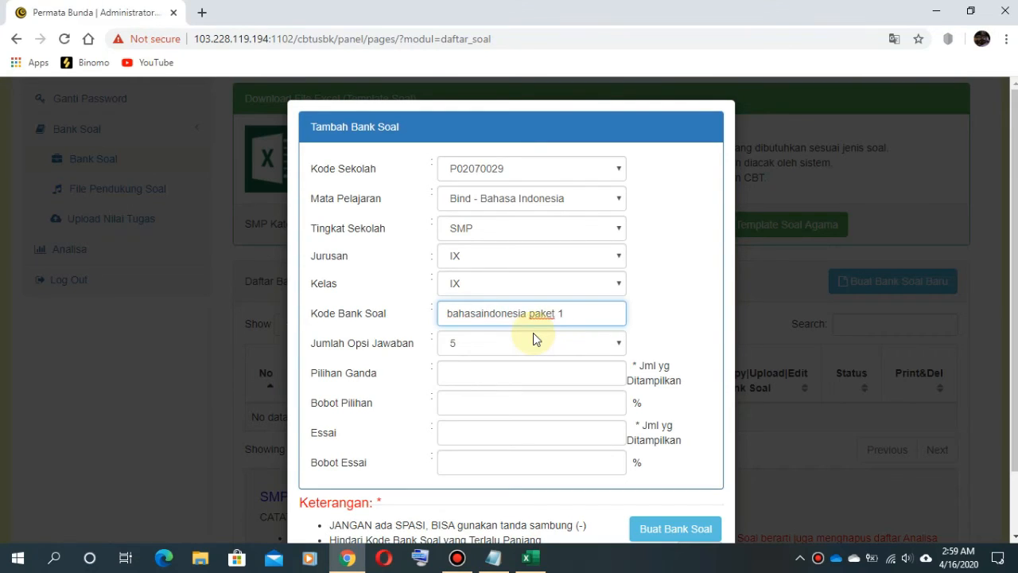
pyautogui.write('-')
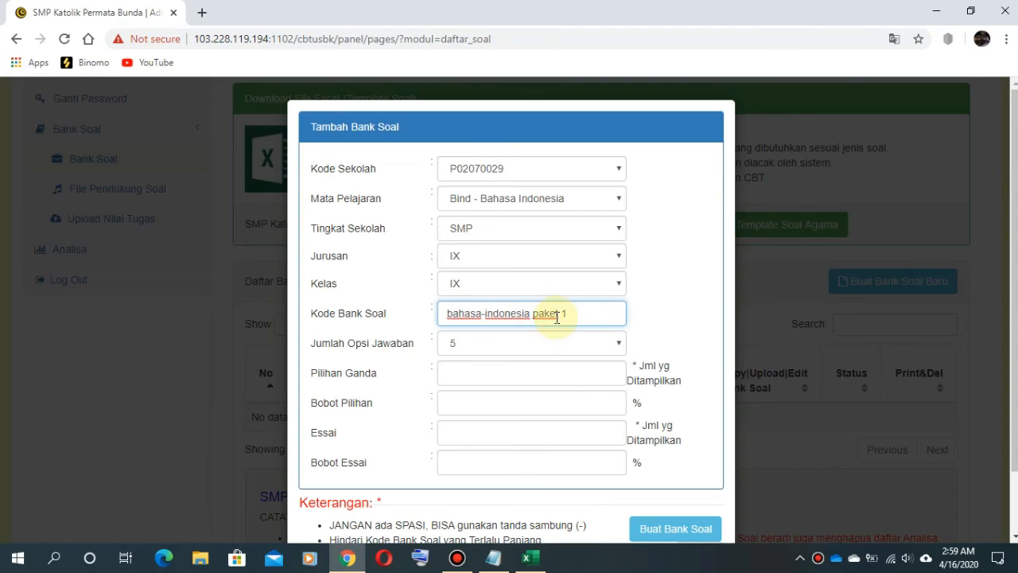
pyautogui.press('BackSpace')
pyautogui.write('-')
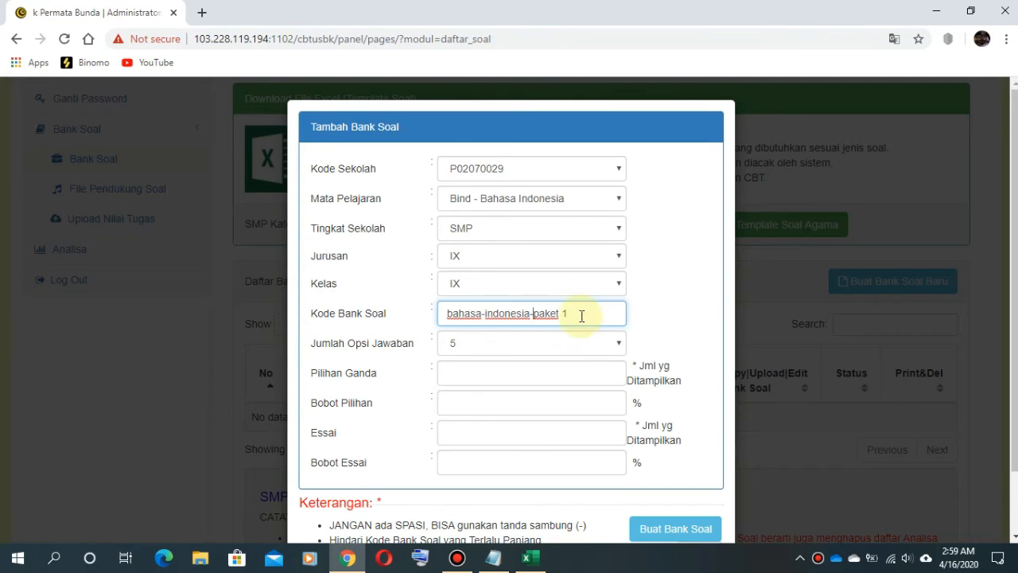
pyautogui.moveTo(574, 314); pyautogui.dragTo(531, 318)
pyautogui.write('1')
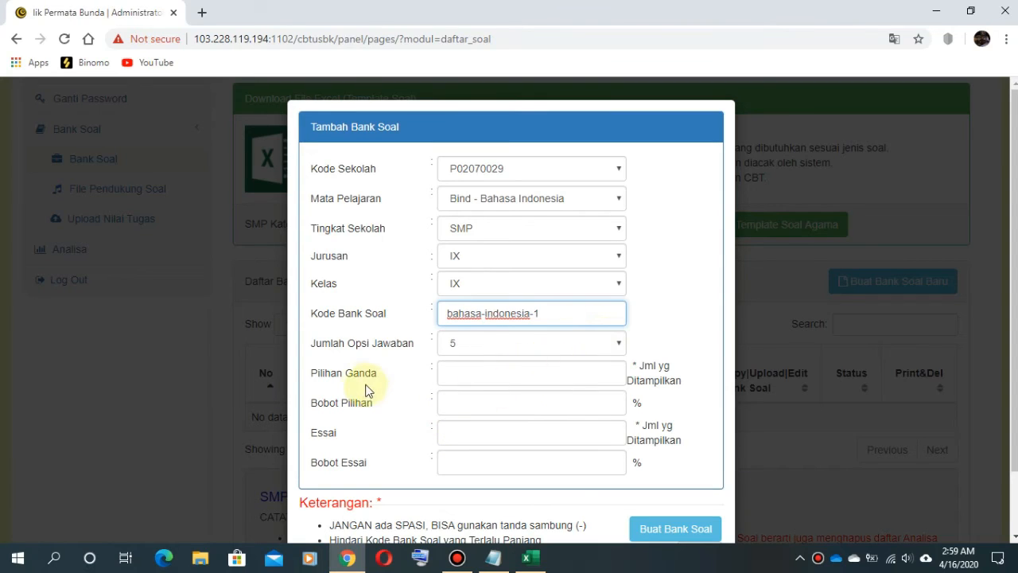
# Set Jumlah Opsi Jawaban to 4 and the number of Pilihan Ganda questions displayed to 2.
pyautogui.moveTo(317, 343); pyautogui.dragTo(563, 350)
pyautogui.click(618, 342)
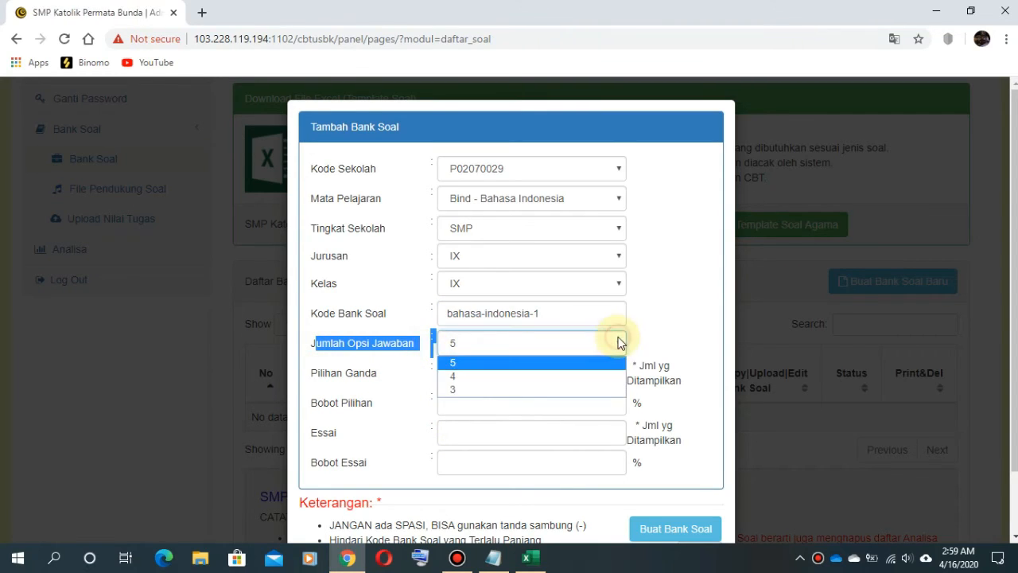
pyautogui.click(487, 376)
pyautogui.click(509, 371)
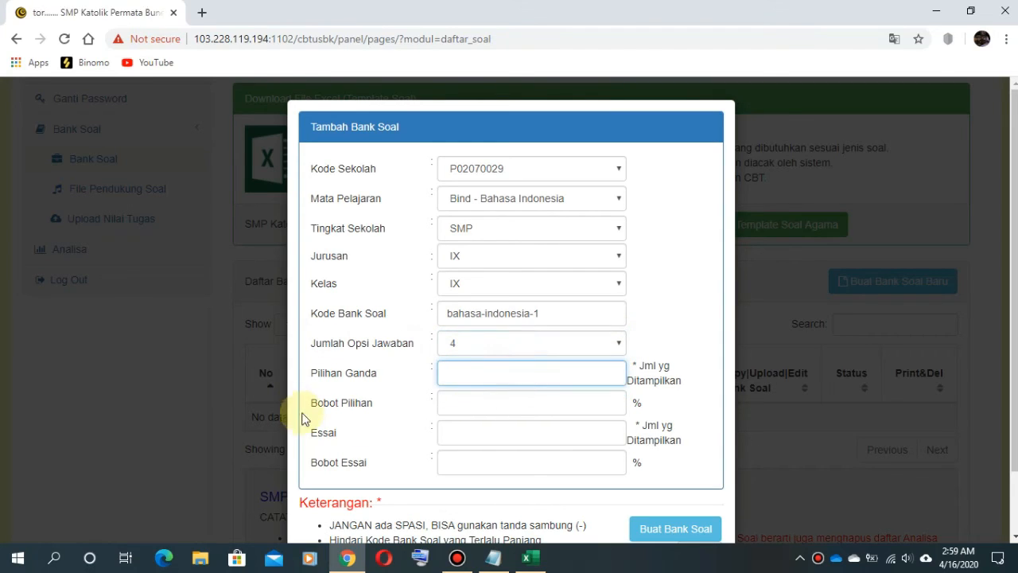
pyautogui.moveTo(315, 371); pyautogui.dragTo(711, 408)
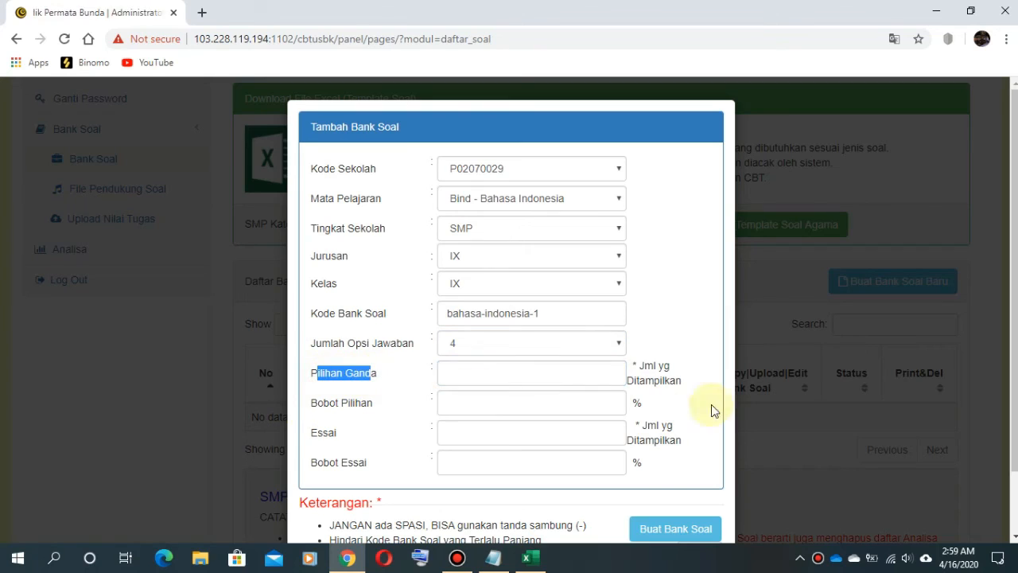
pyautogui.moveTo(634, 365)
pyautogui.mouseDown()
pyautogui.moveTo(671, 370)
pyautogui.moveTo(688, 393)
pyautogui.moveTo(630, 367)
pyautogui.mouseUp()
pyautogui.click(684, 385)
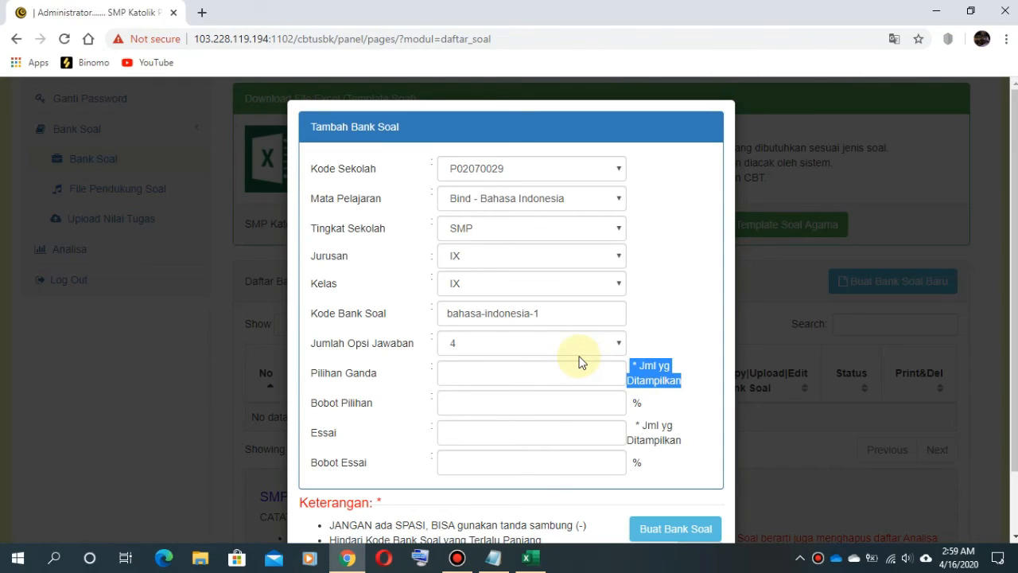
pyautogui.click(477, 372)
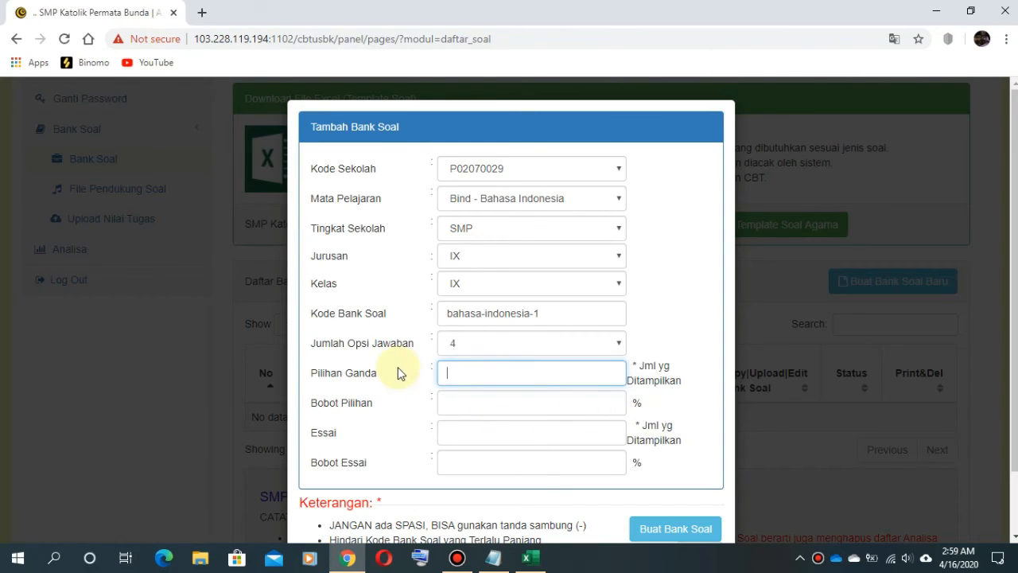
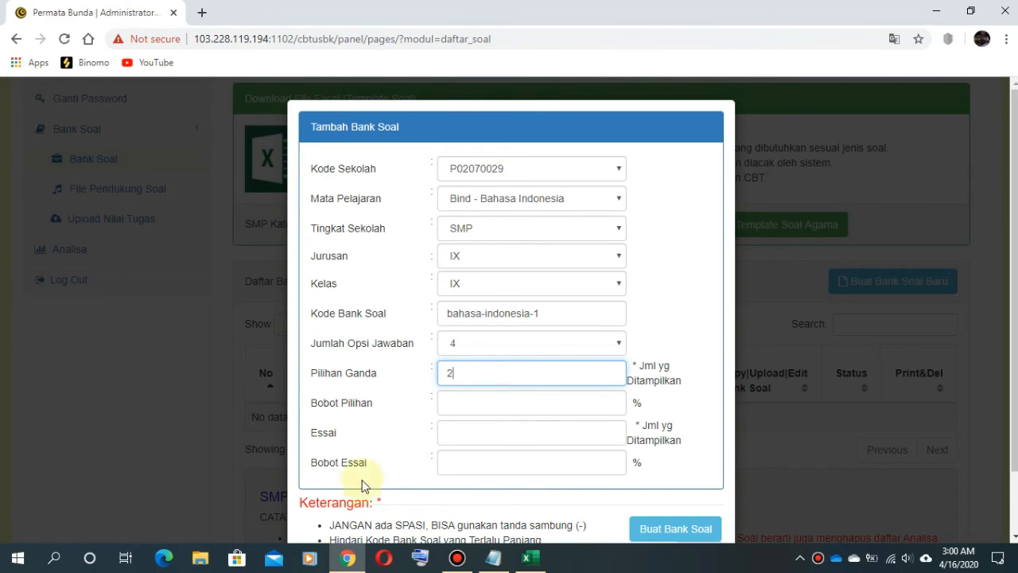
# Set Bobot Pilihan to 100% and create the question bank with the essay fields left empty.
pyautogui.click(333, 402)
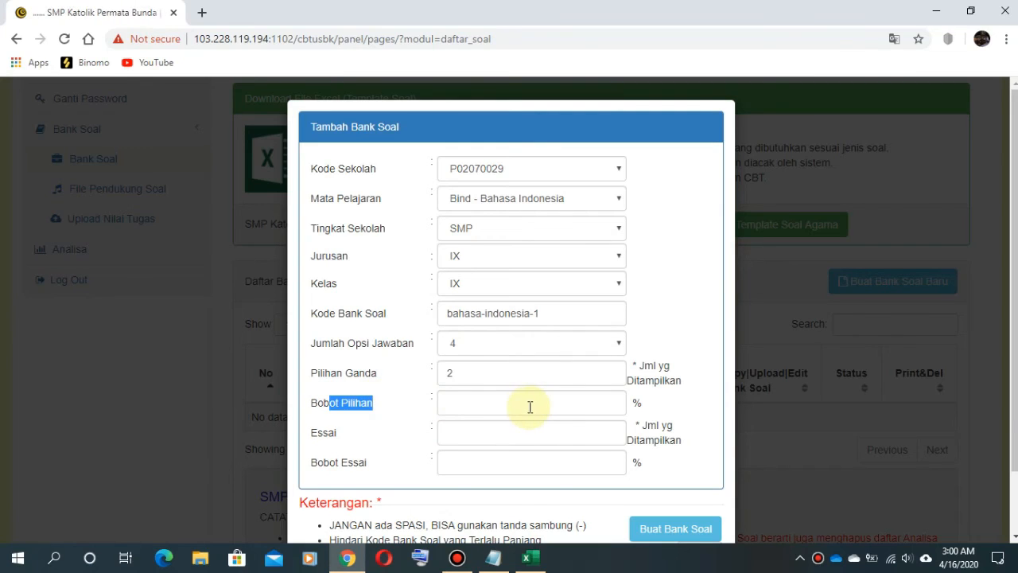
pyautogui.click(473, 404)
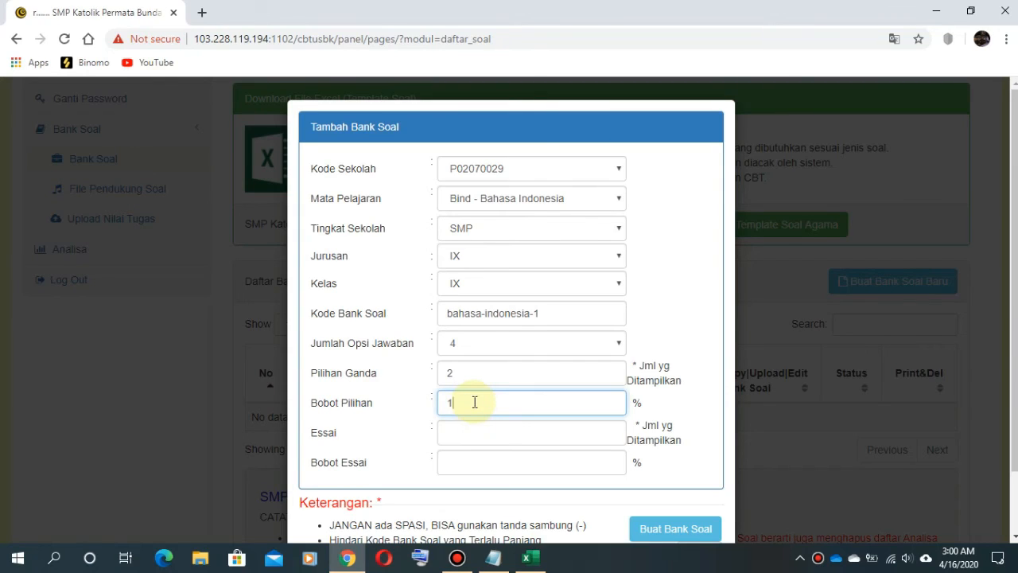
pyautogui.write('100')
pyautogui.click(656, 404)
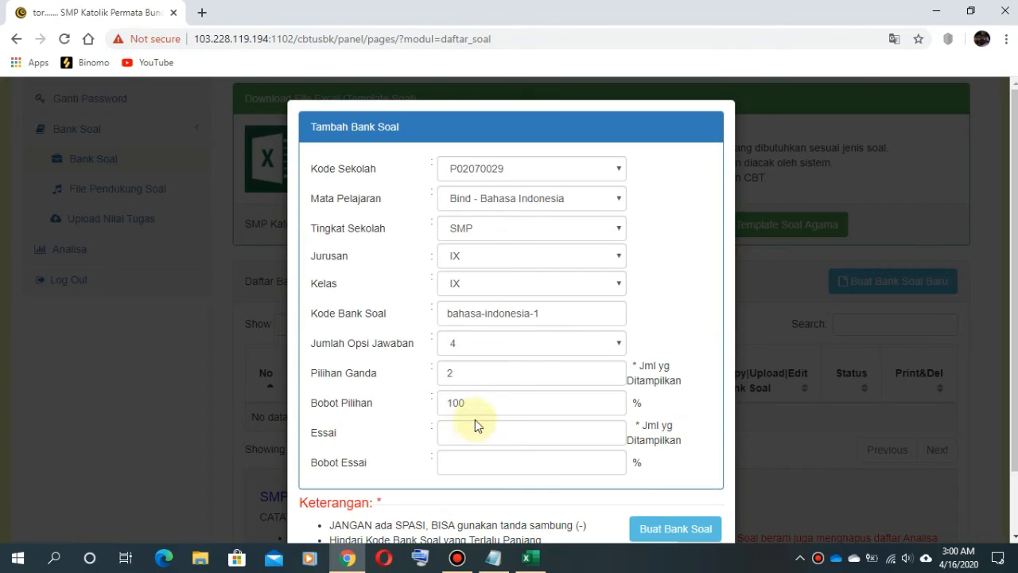
pyautogui.click(688, 531)
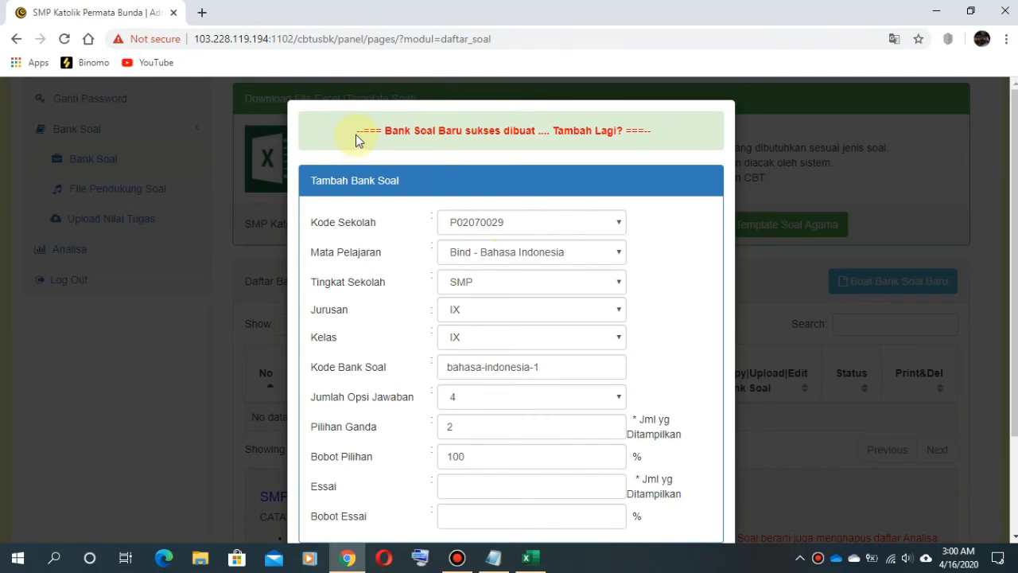
pyautogui.moveTo(355, 135); pyautogui.dragTo(385, 135)
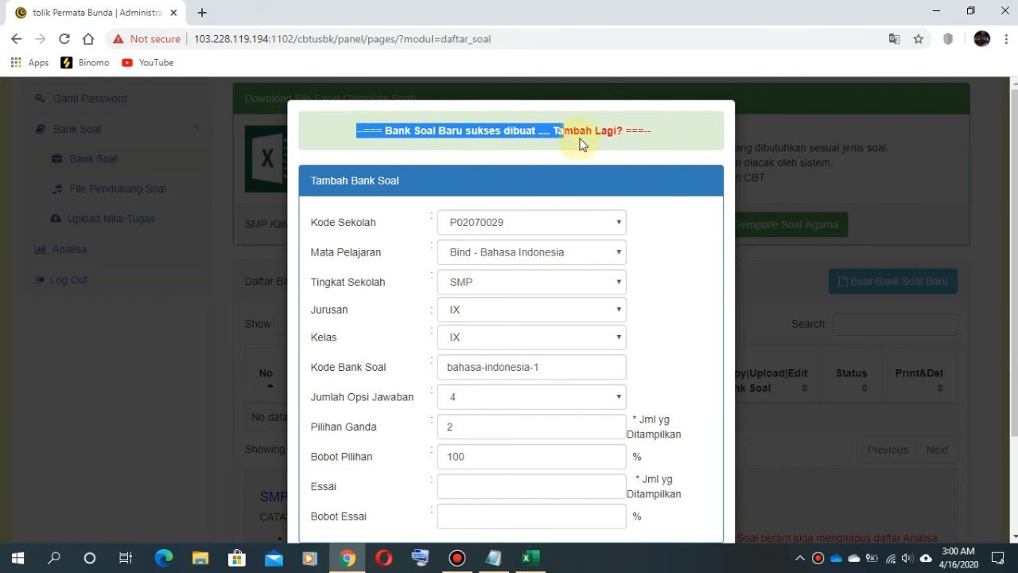
pyautogui.moveTo(580, 144); pyautogui.dragTo(695, 136)
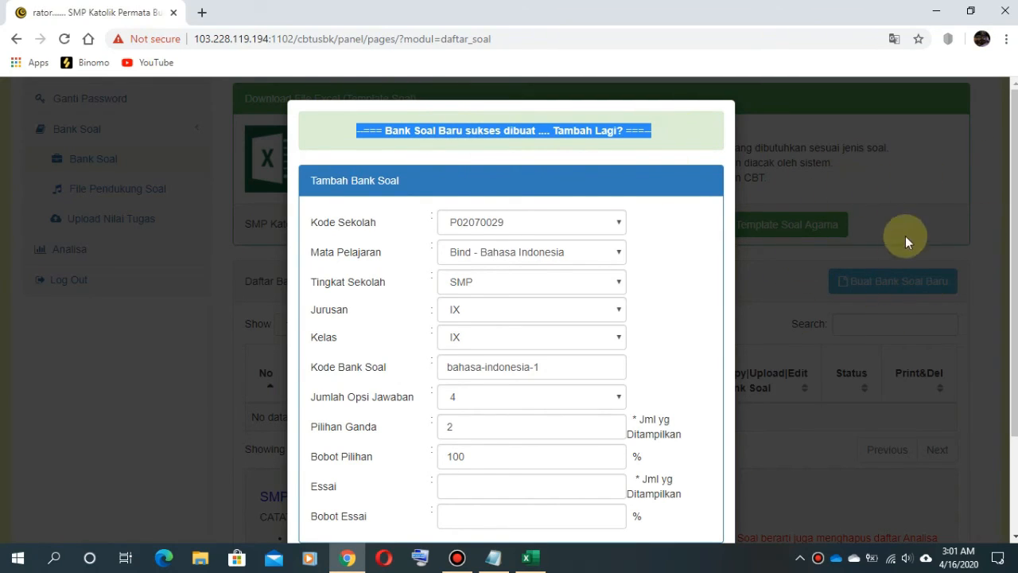
# Close the Tambah Bank Soal form and check the bahasa-indonesia-1 entry in the question bank list.
pyautogui.moveTo(1013, 143); pyautogui.dragTo(1012, 342)
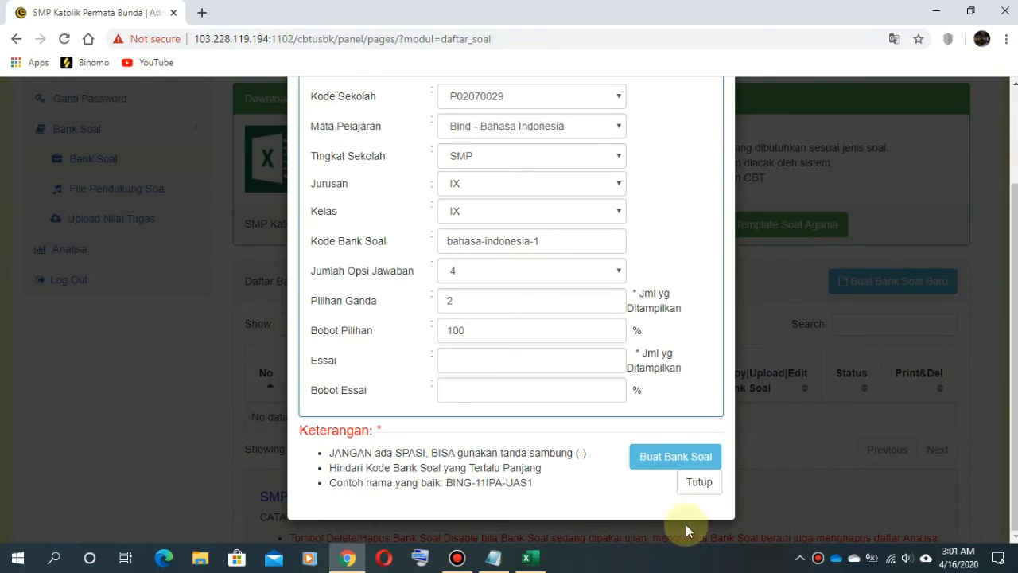
pyautogui.click(694, 483)
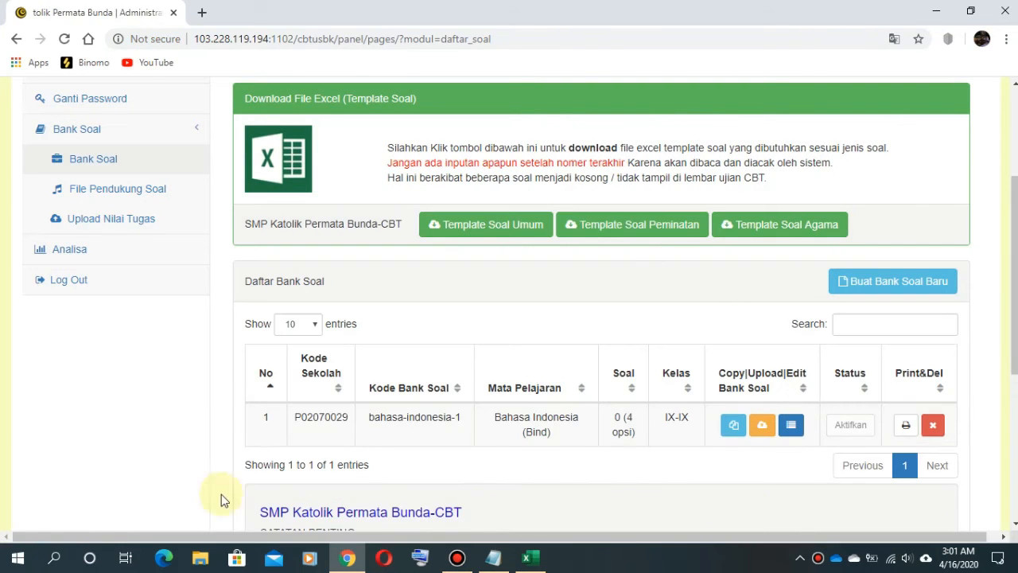
pyautogui.moveTo(253, 425); pyautogui.dragTo(346, 441)
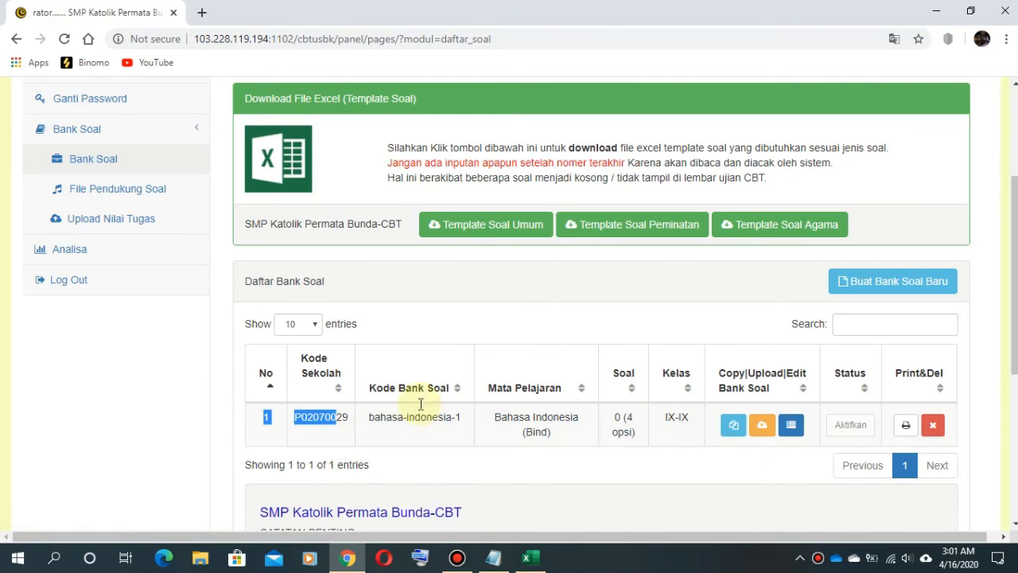
pyautogui.click(571, 307)
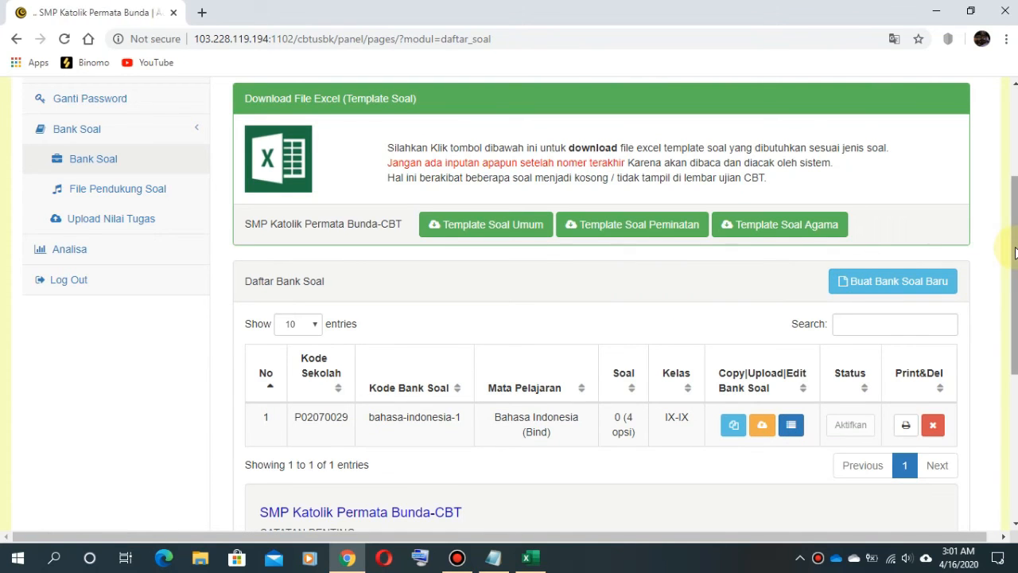
pyautogui.click(531, 561)
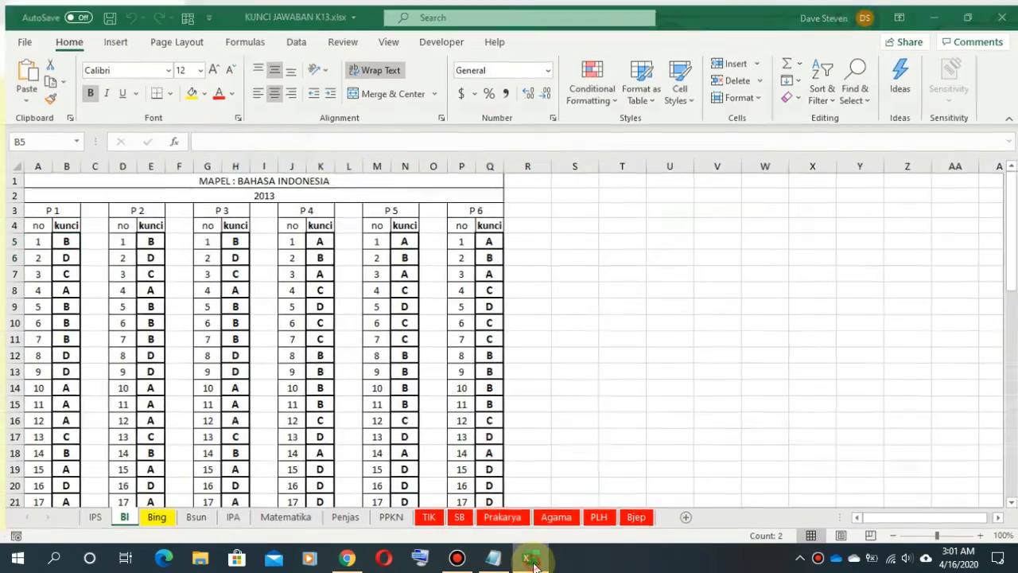
pyautogui.click(531, 560)
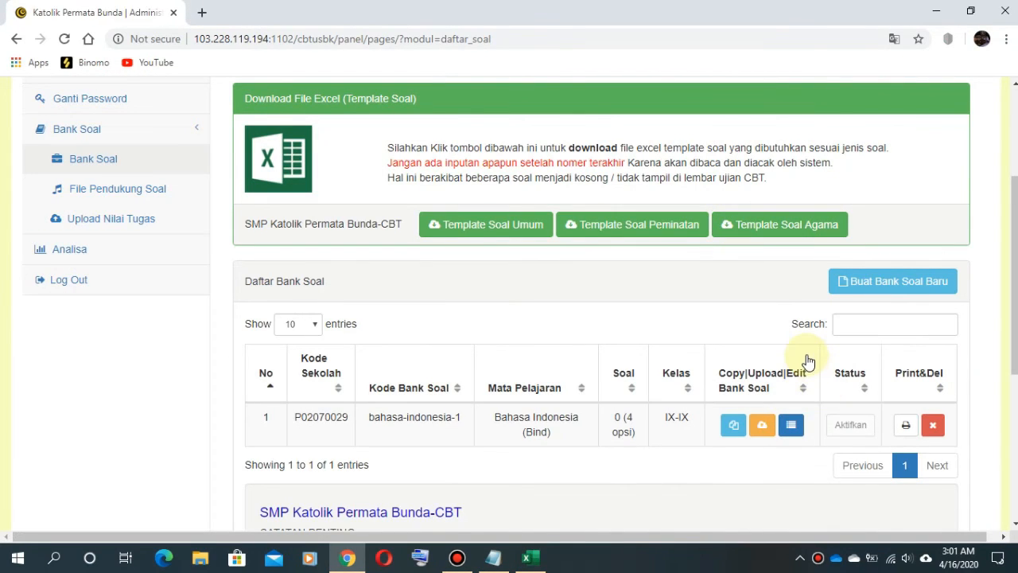
# Upload bee_soal_temp.xls from the Documents folder into the bahasa-indonesia-1 question bank and import it.
pyautogui.click(761, 428)
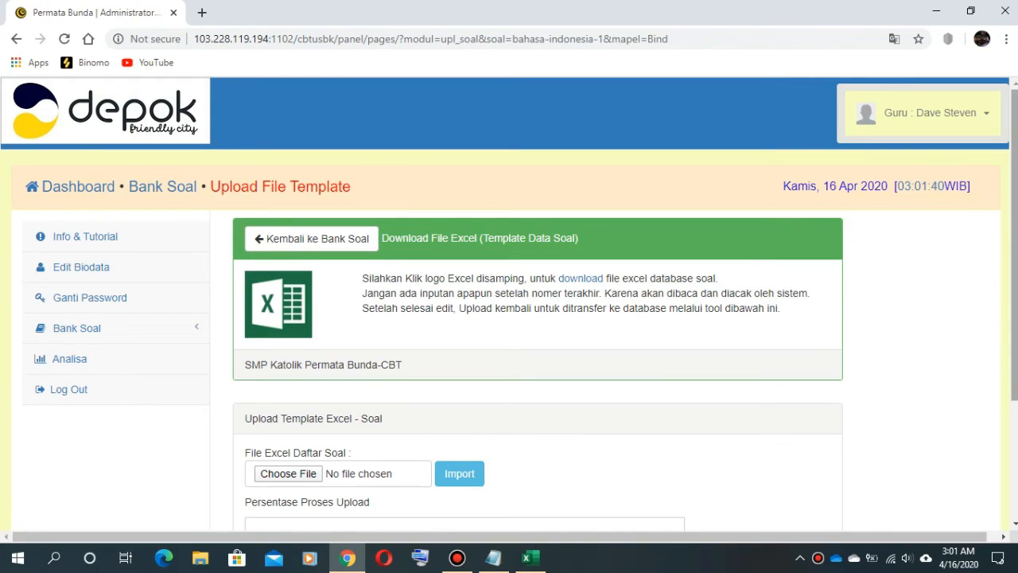
pyautogui.click(294, 474)
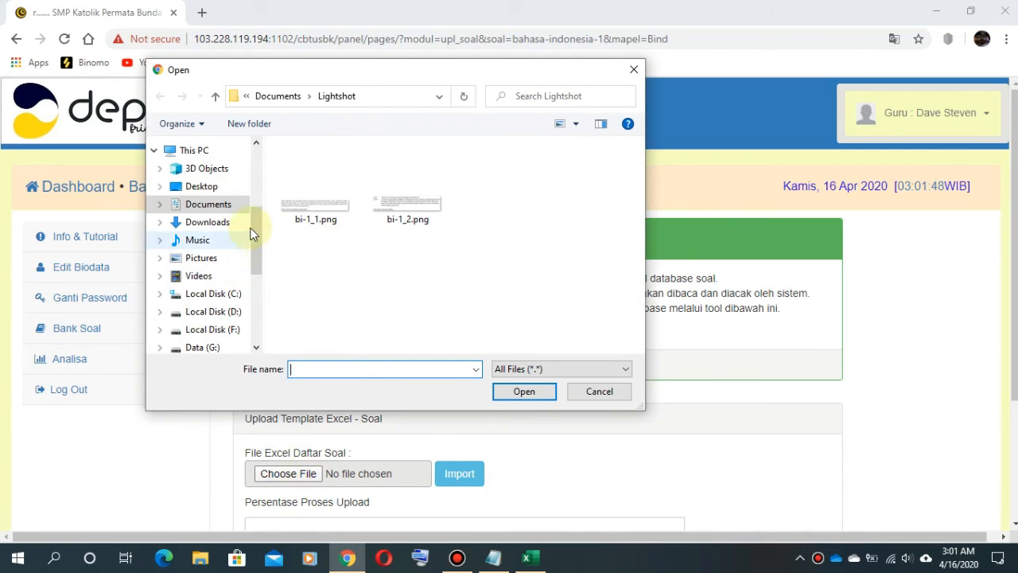
pyautogui.click(220, 209)
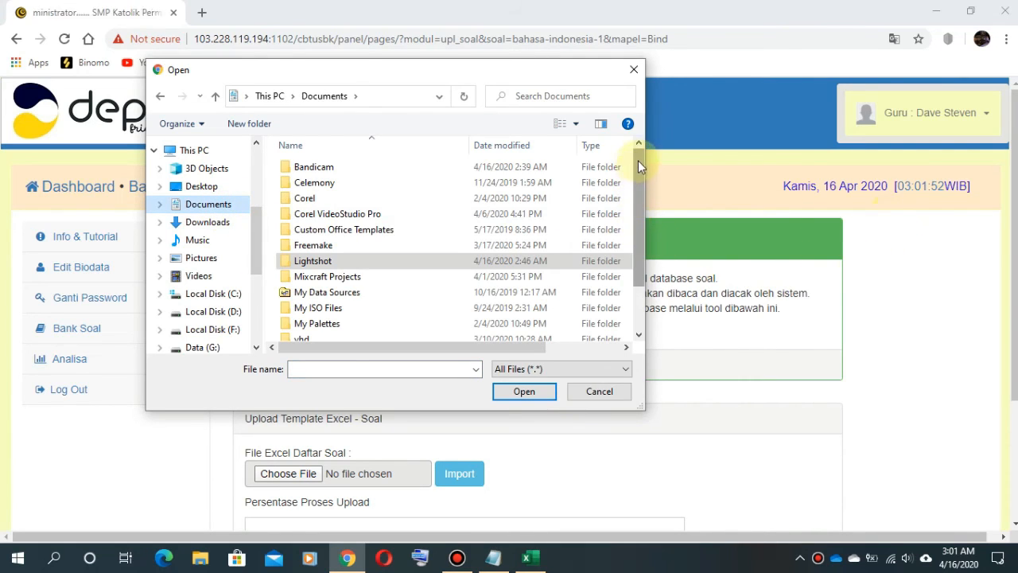
pyautogui.moveTo(640, 160); pyautogui.dragTo(652, 235)
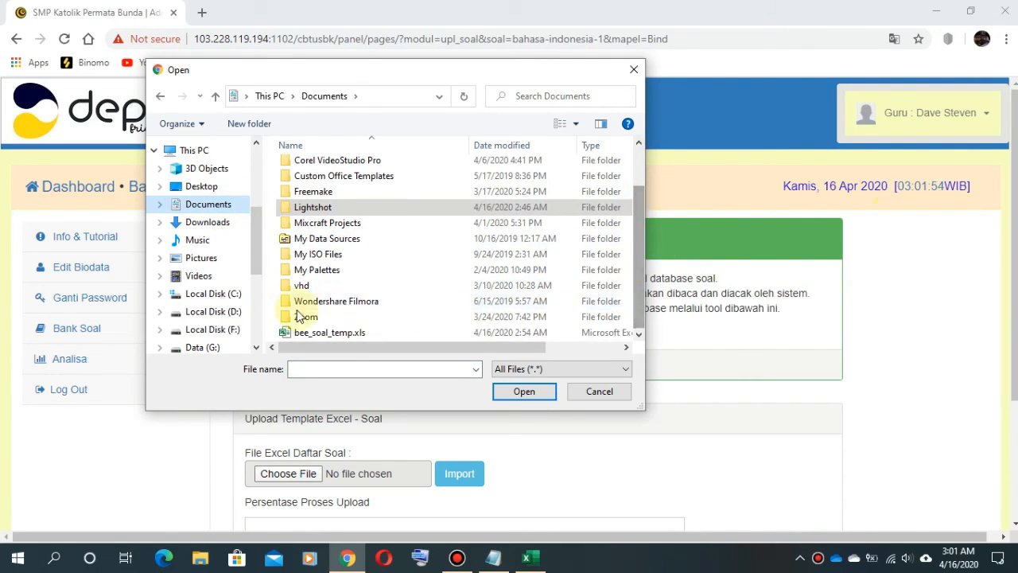
pyautogui.click(307, 332)
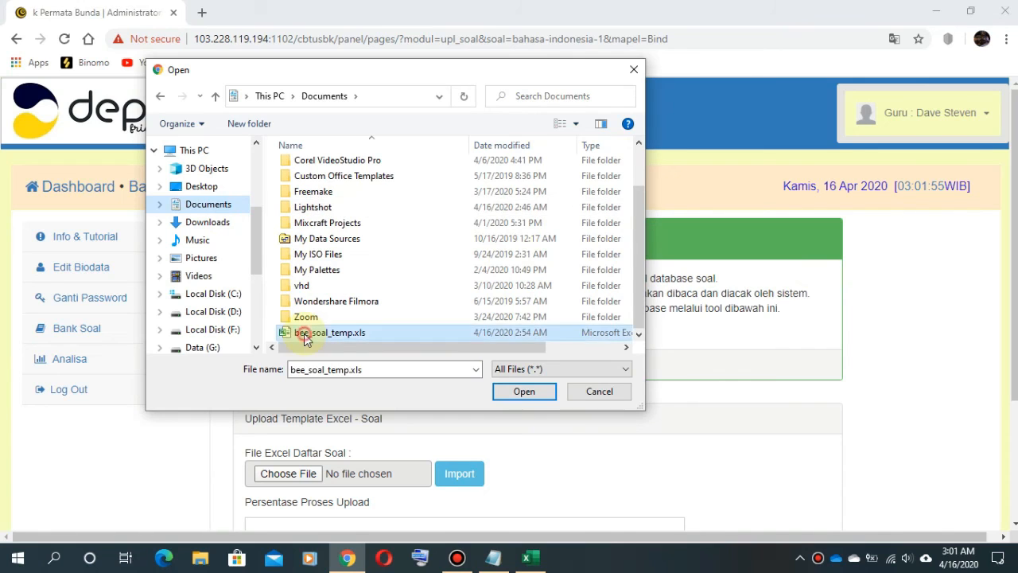
pyautogui.click(523, 393)
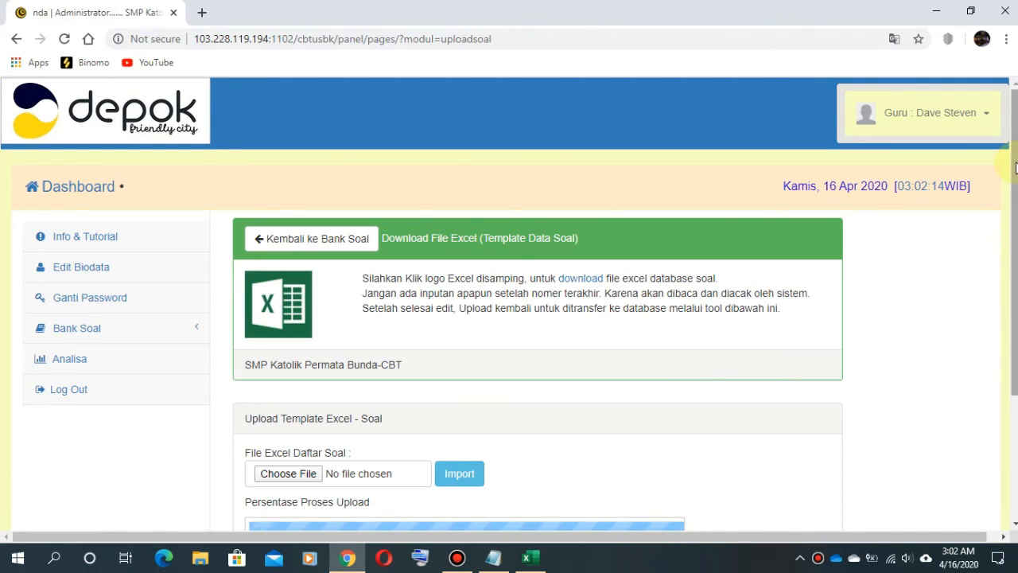
# Examine the upload progress, the database update status and the number of questions imported from the Excel template.
pyautogui.scroll(-3, 381, 337)
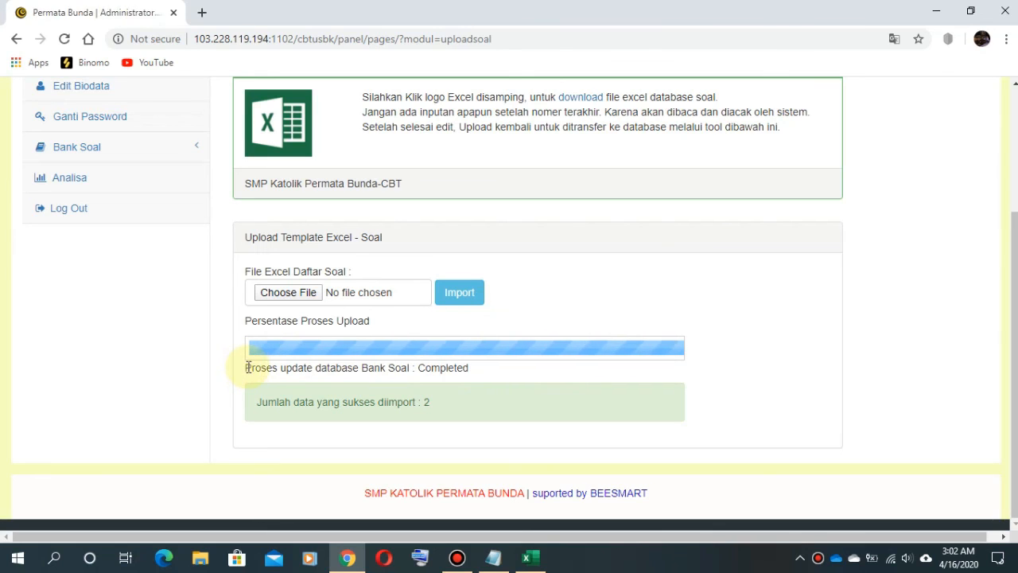
pyautogui.moveTo(247, 367); pyautogui.dragTo(494, 369)
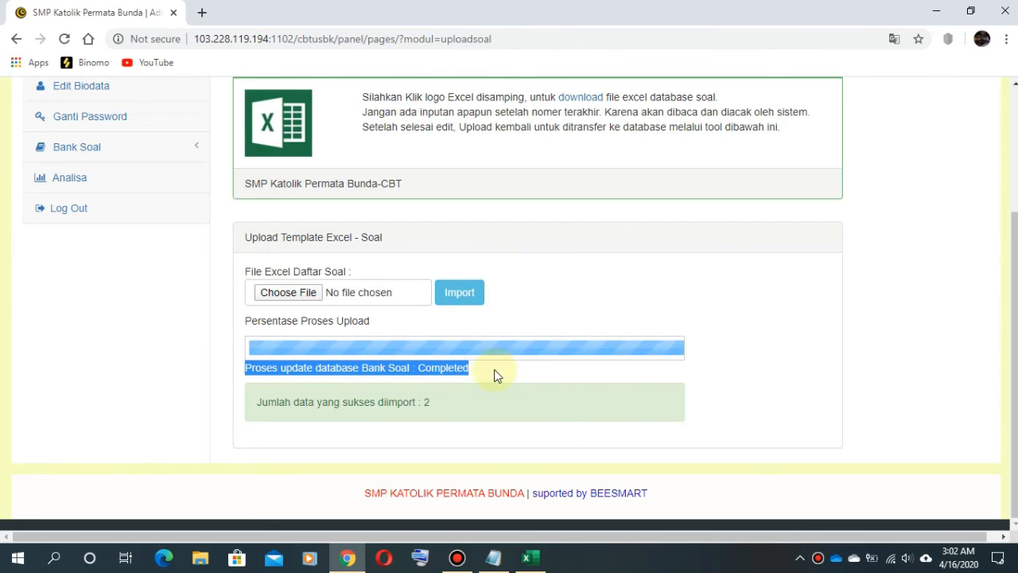
pyautogui.click(494, 370)
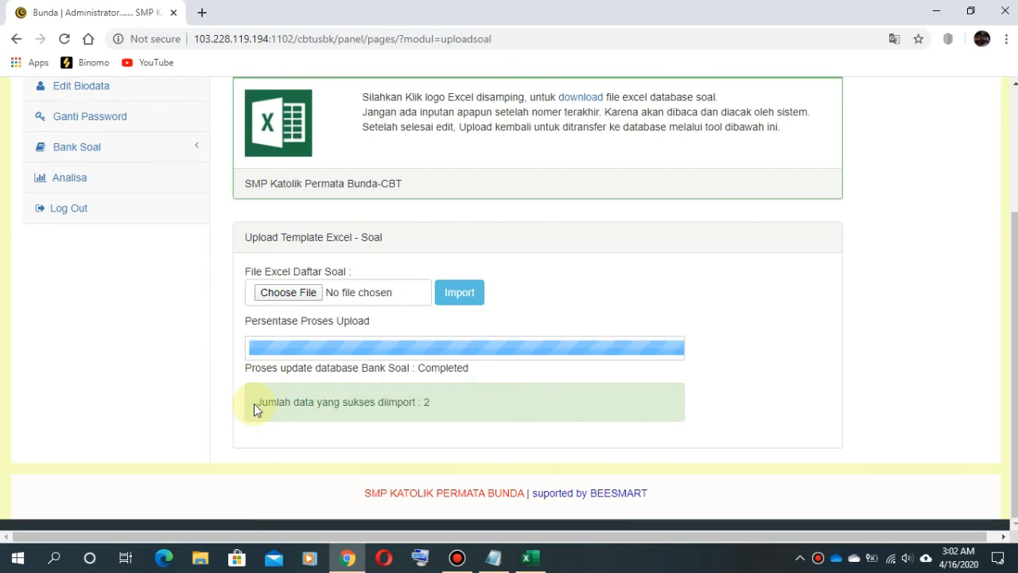
pyautogui.moveTo(255, 402); pyautogui.dragTo(444, 406)
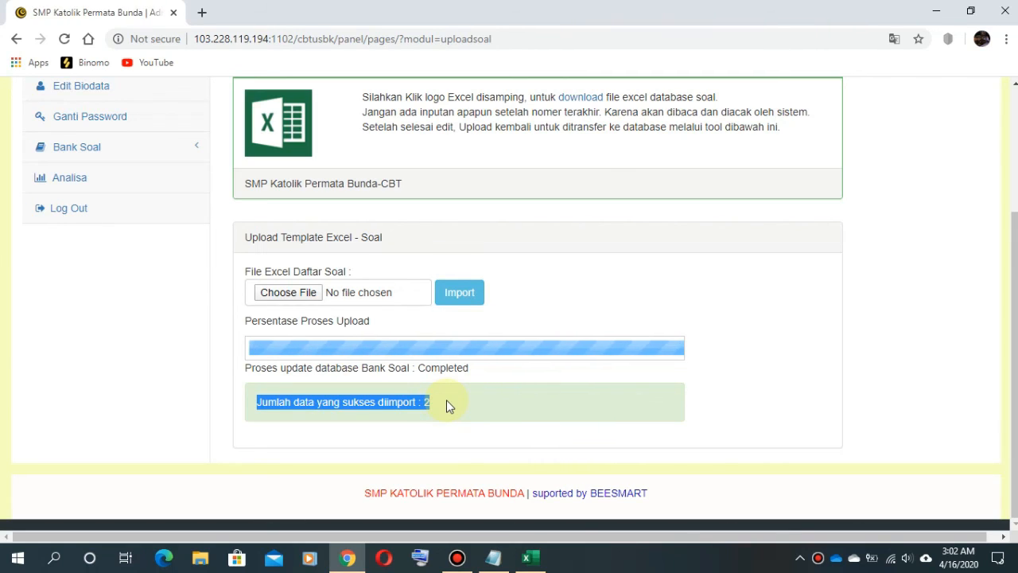
pyautogui.click(447, 404)
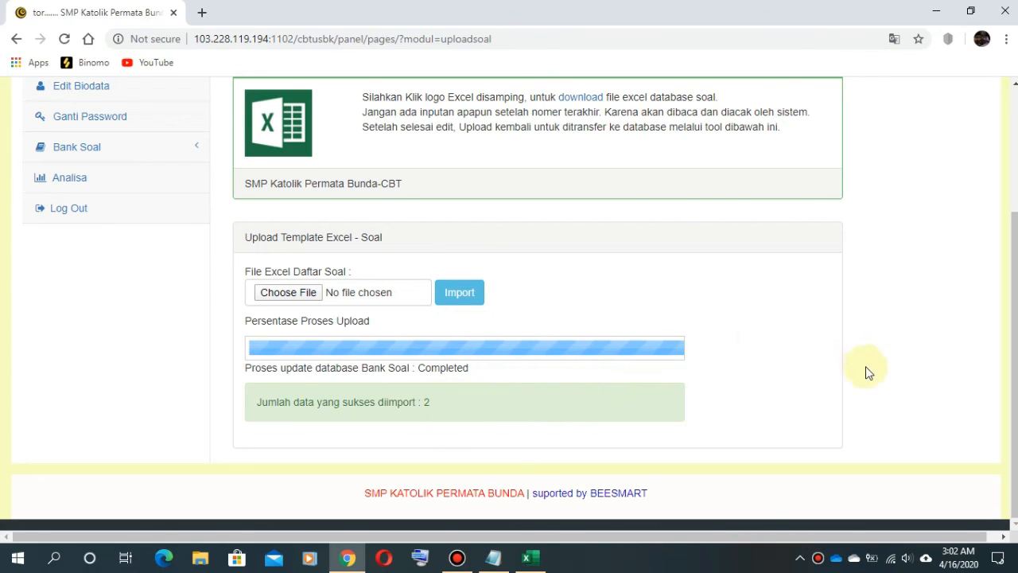
pyautogui.scroll(1, 1012, 374)
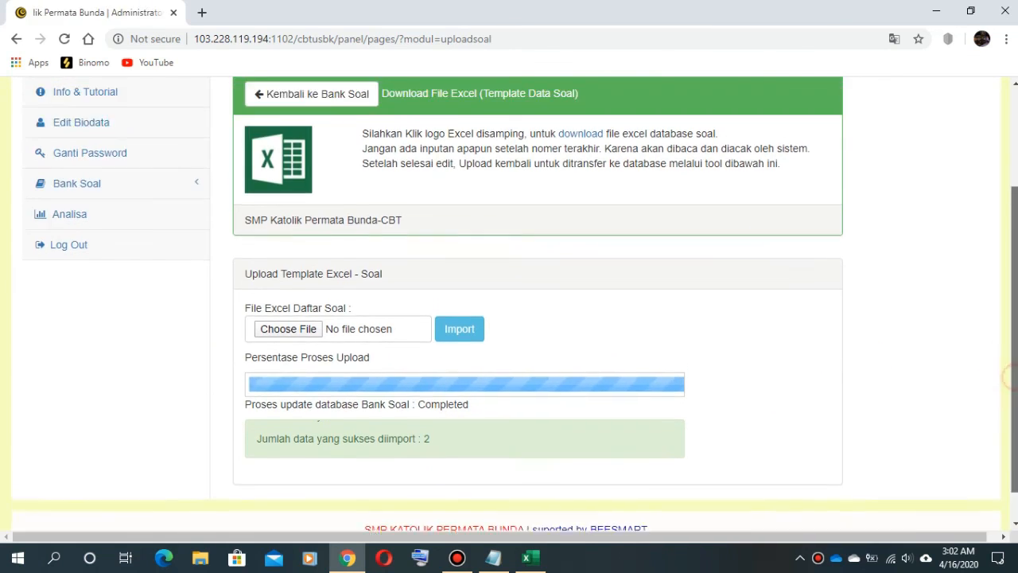
pyautogui.scroll(3, 1009, 378)
pyautogui.scroll(-4, 1008, 378)
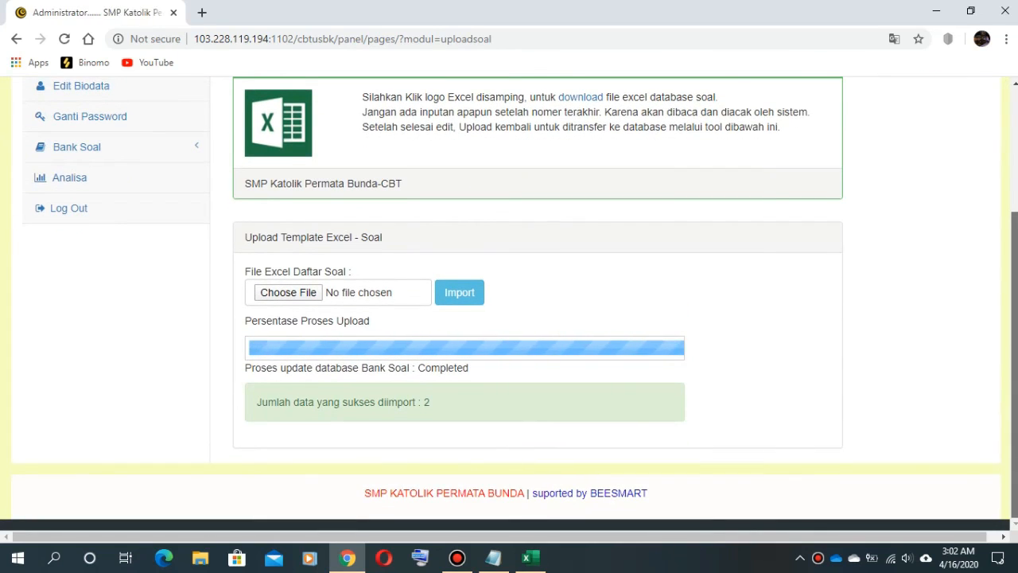
pyautogui.scroll(4, 1009, 279)
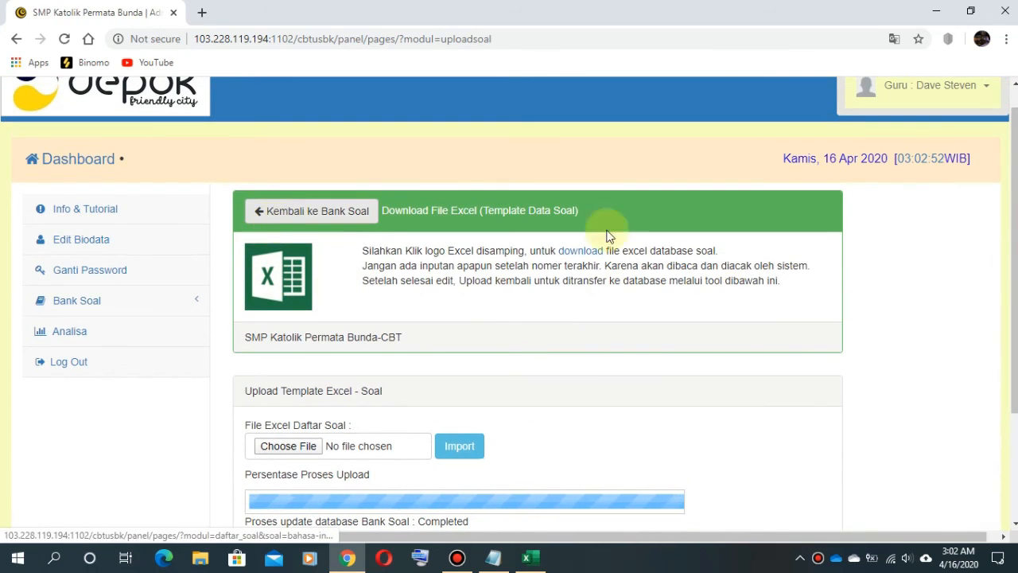
pyautogui.scroll(1, 557, 239)
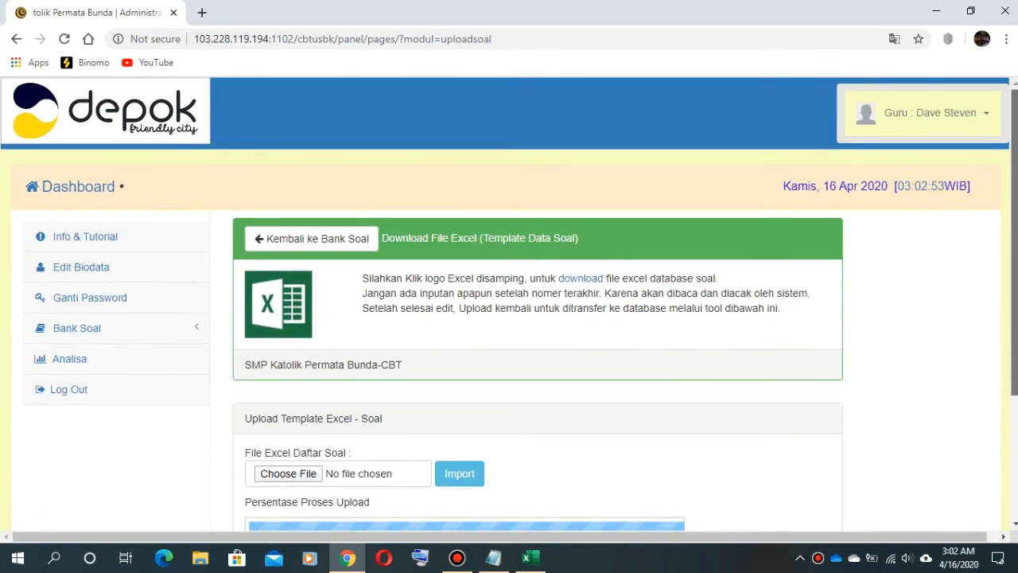
# Return to the question bank list, check the Soal count of bahasa-indonesia-1 and open its printable view.
pyautogui.click(310, 244)
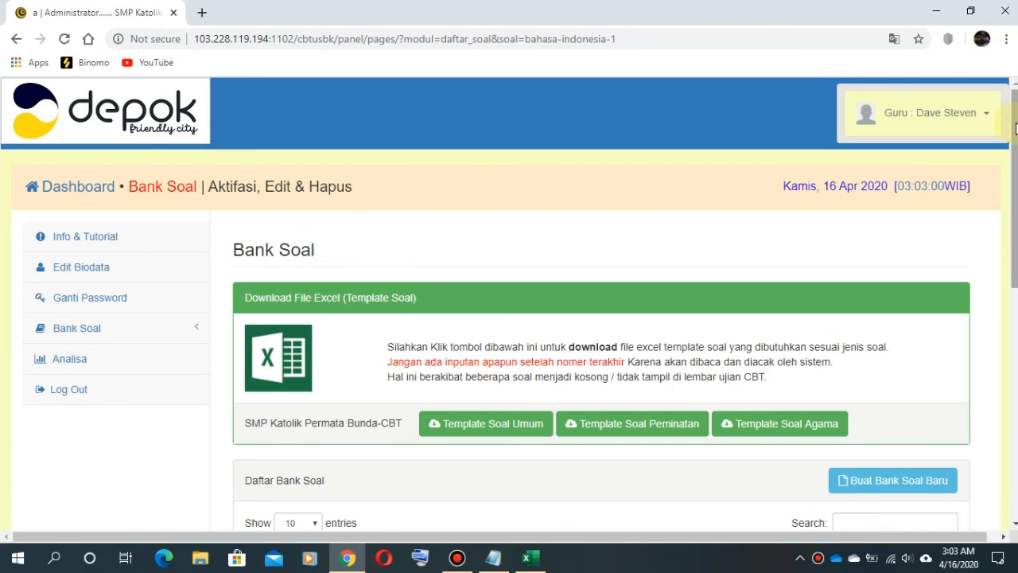
pyautogui.scroll(-4, 1015, 128)
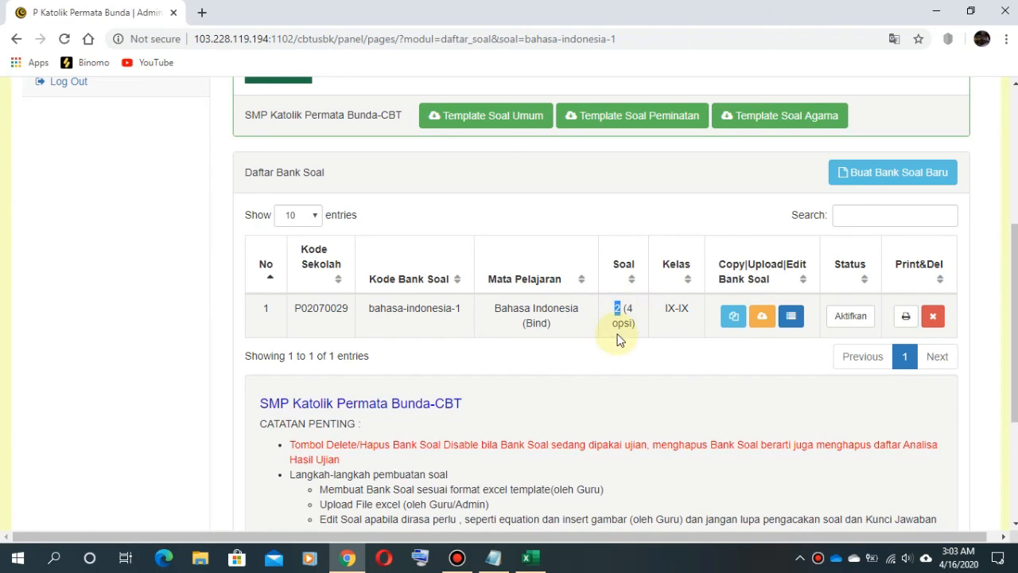
pyautogui.click(730, 347)
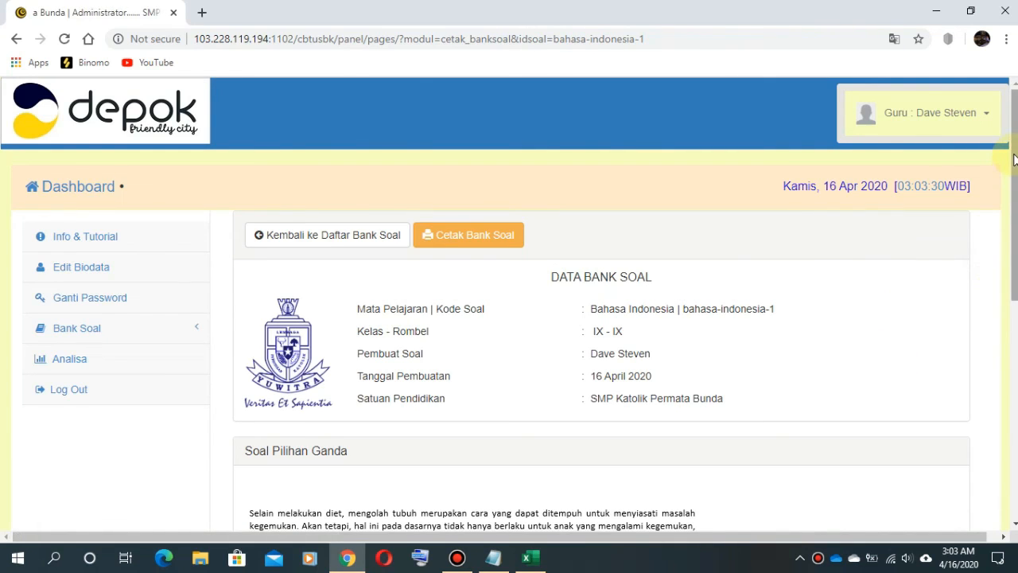
# Review the two multiple-choice questions, checking their images, answer options and the answers marked as correct.
pyautogui.scroll(-5, 1014, 159)
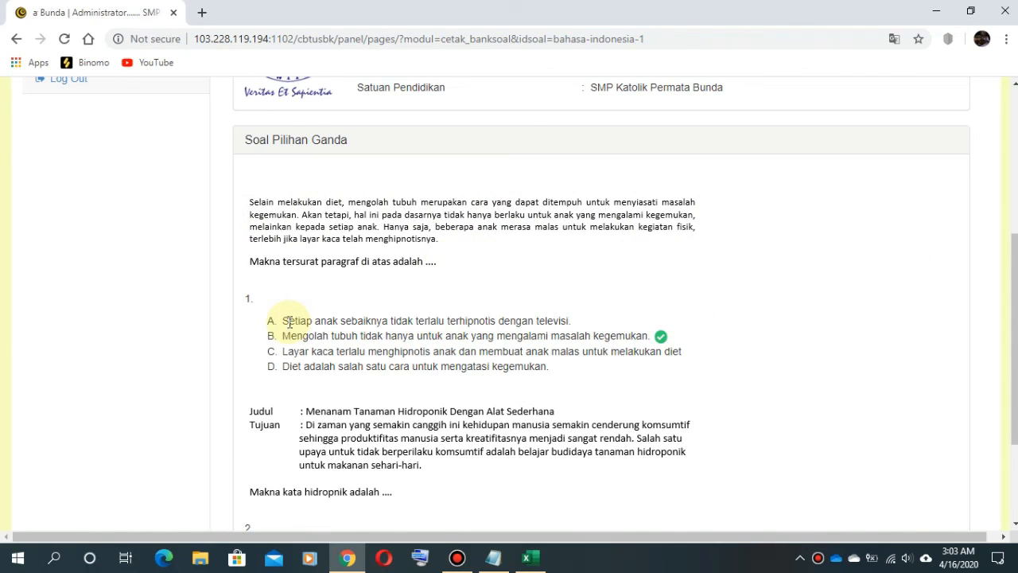
pyautogui.moveTo(284, 320); pyautogui.dragTo(657, 387)
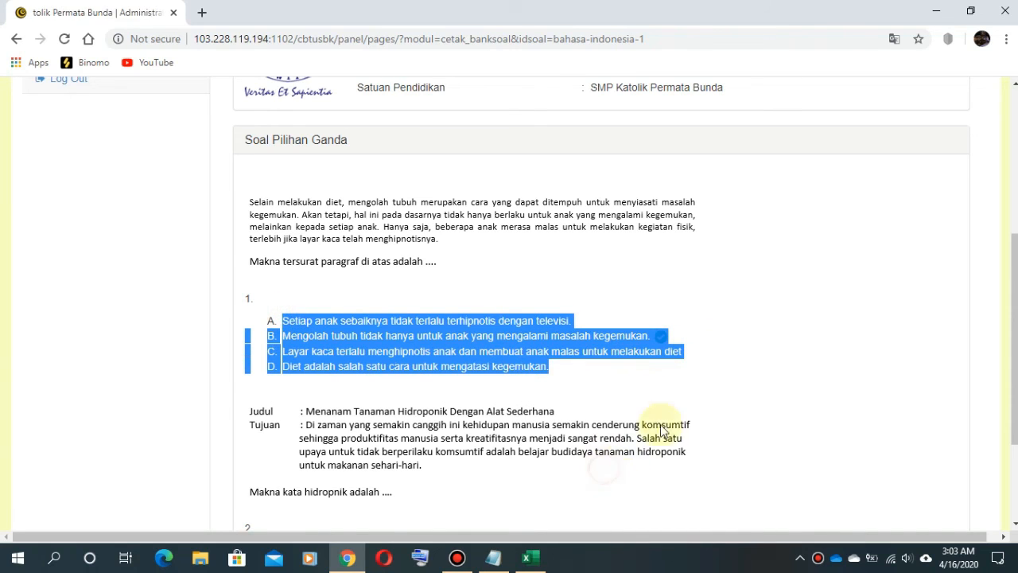
pyautogui.scroll(-2, 228, 354)
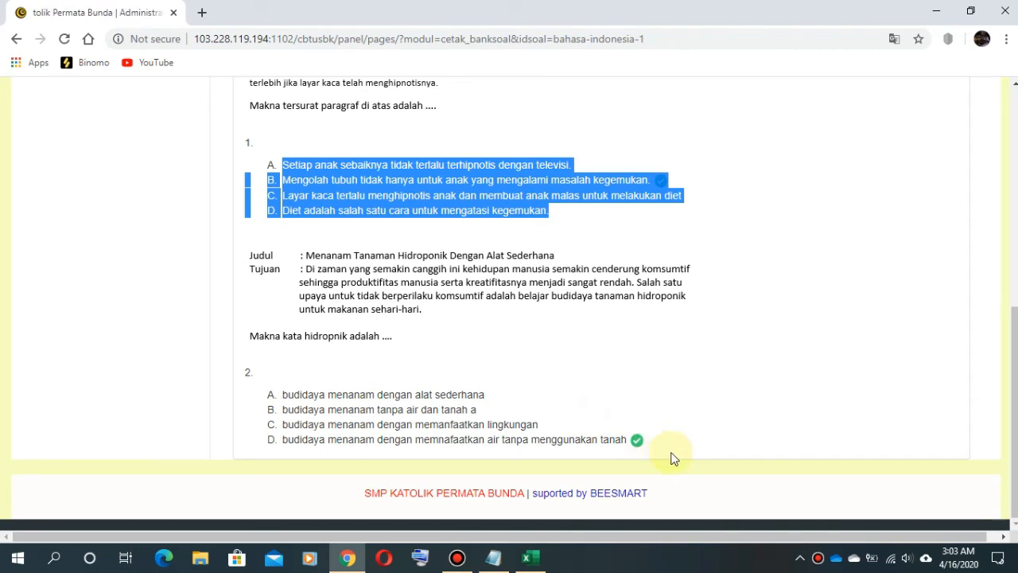
pyautogui.click(651, 437)
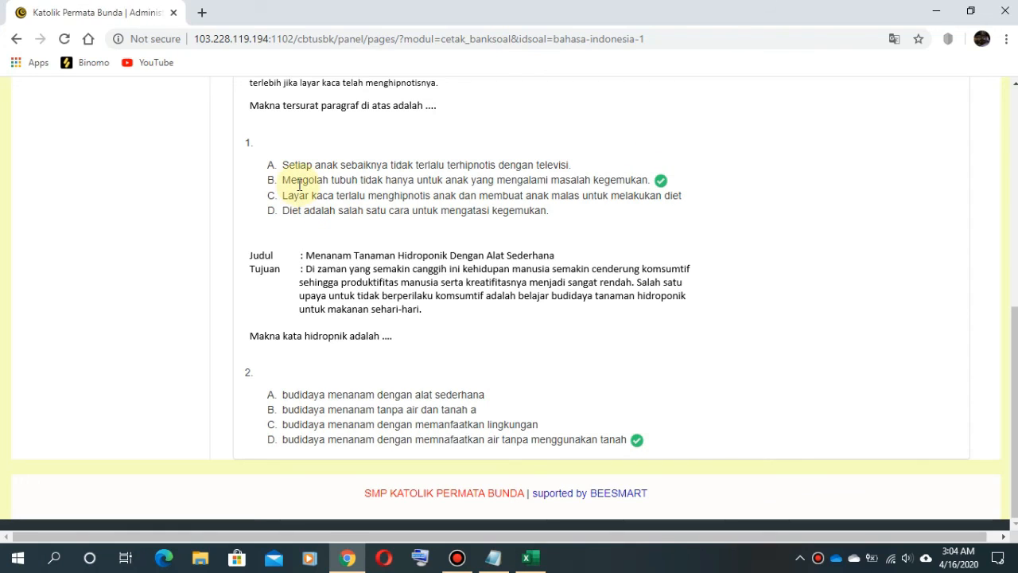
pyautogui.moveTo(296, 180); pyautogui.dragTo(517, 180)
pyautogui.moveTo(355, 440); pyautogui.dragTo(479, 441)
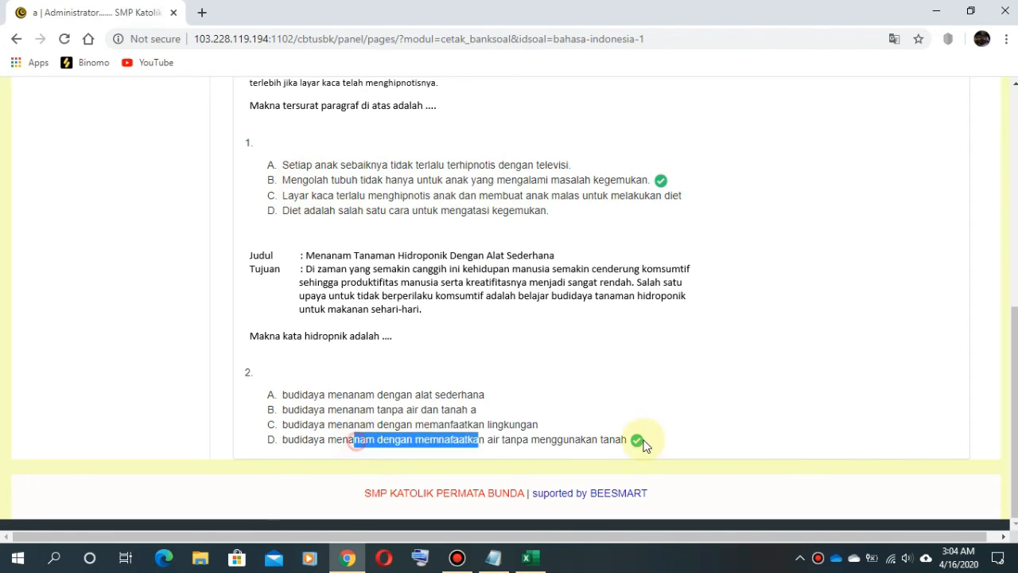
pyautogui.click(652, 438)
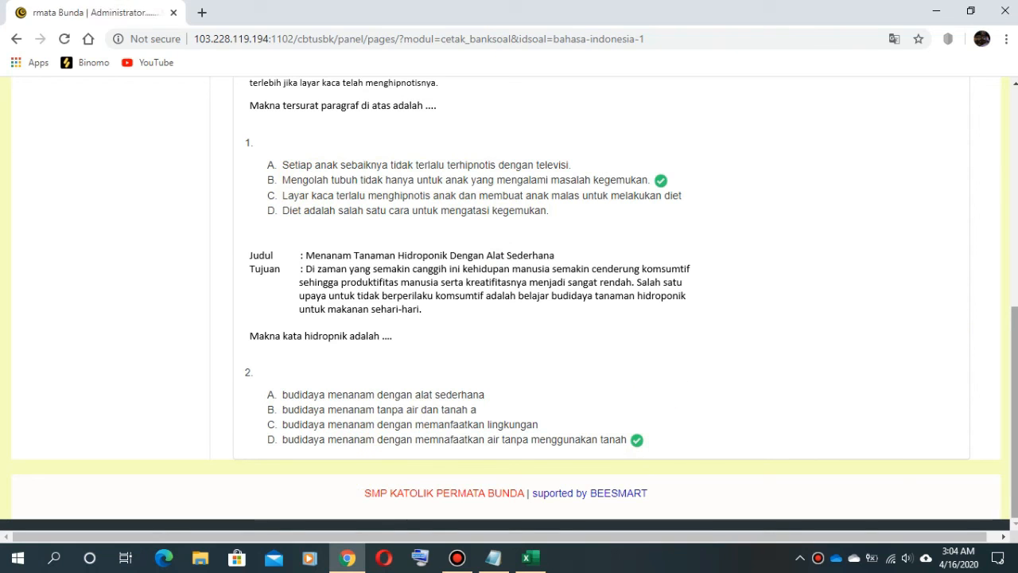
# Go back from the bahasa-indonesia-1 printable view to its entry in Daftar Bank Soal.
pyautogui.moveTo(1015, 412); pyautogui.dragTo(1015, 185)
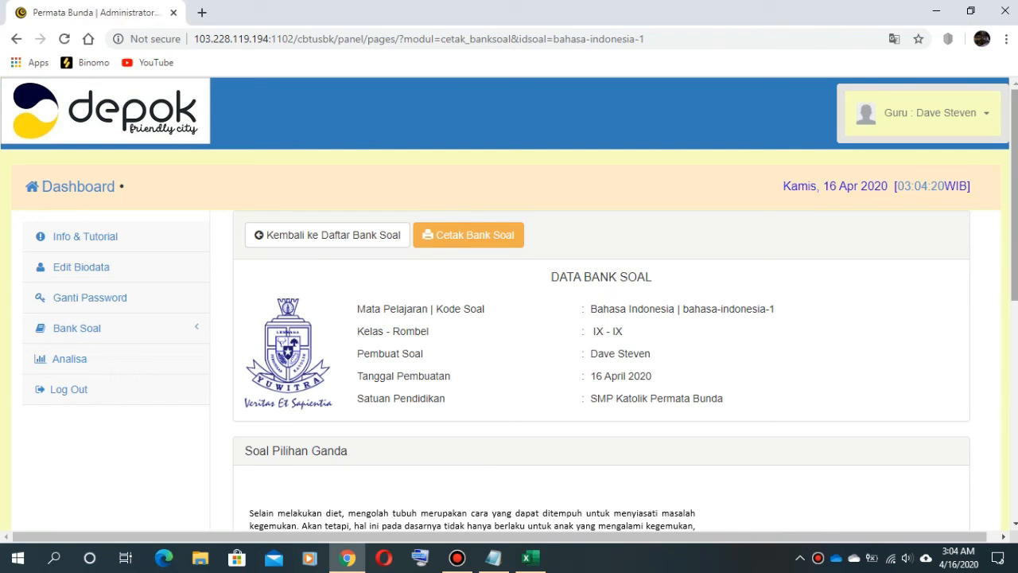
pyautogui.click(389, 234)
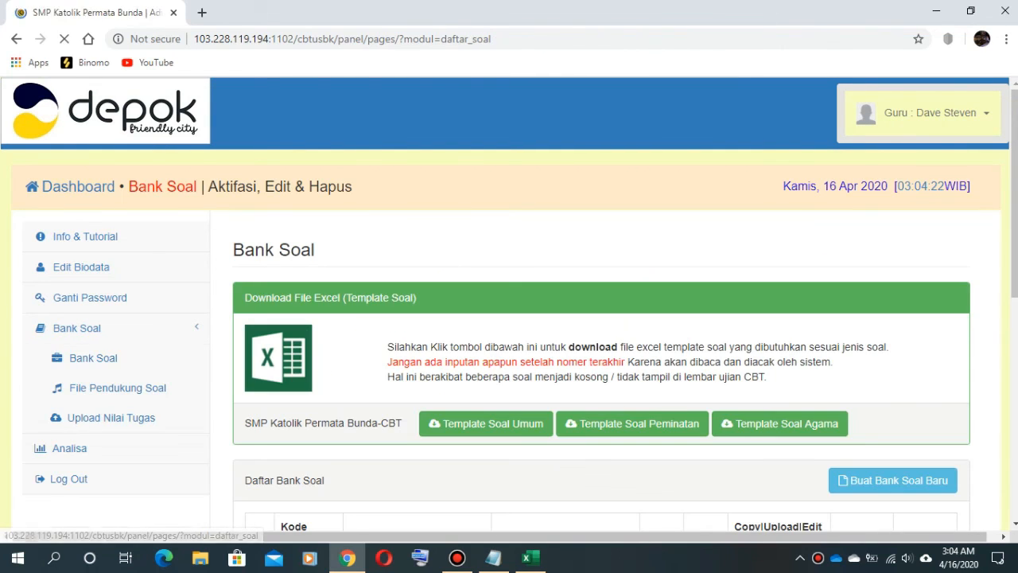
pyautogui.scroll(-2, 862, 391)
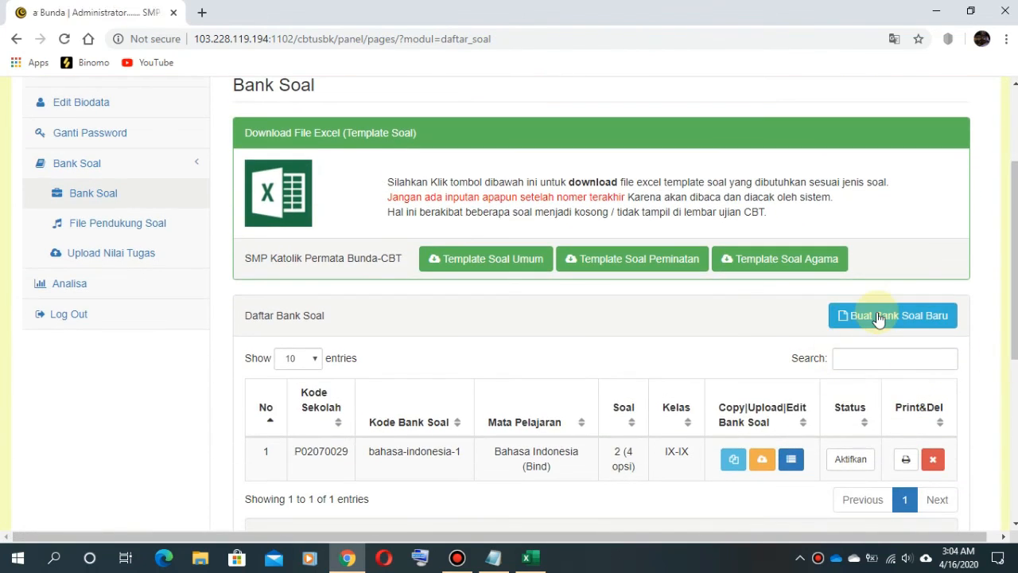